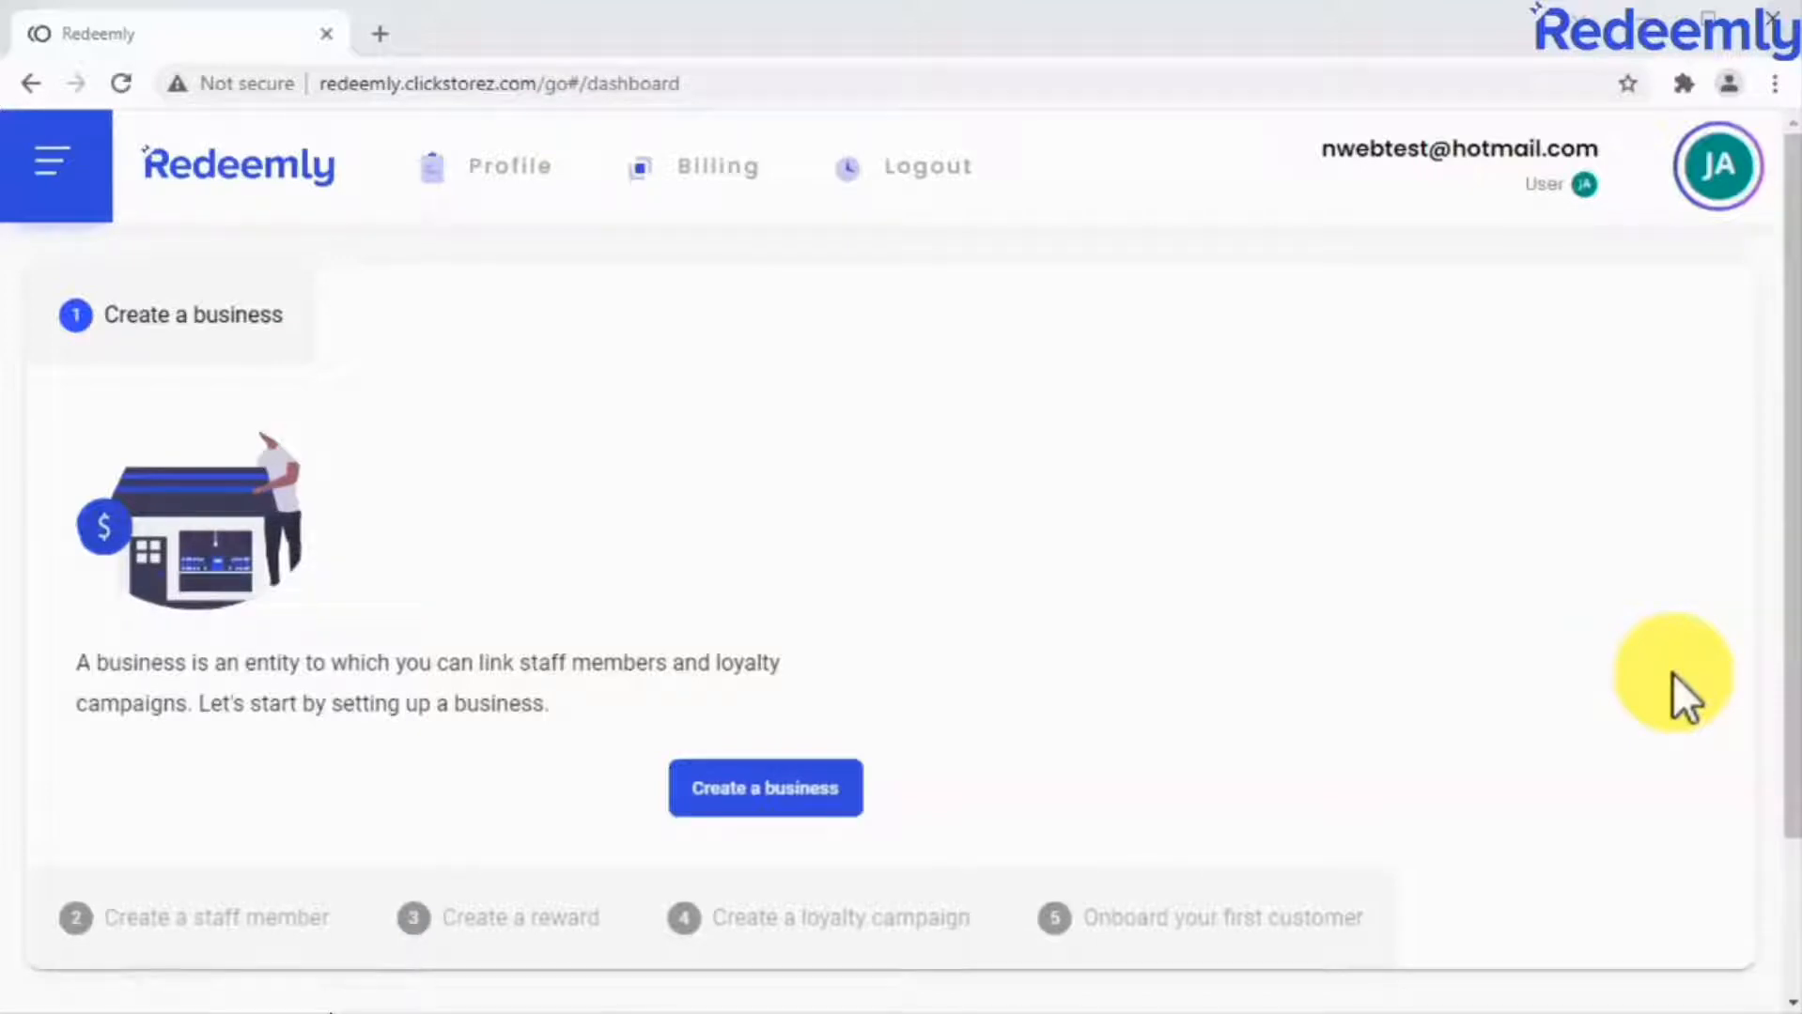
Start a new business in the Healthcare & Life Sciences industry and name it "One Health".
click(835, 785)
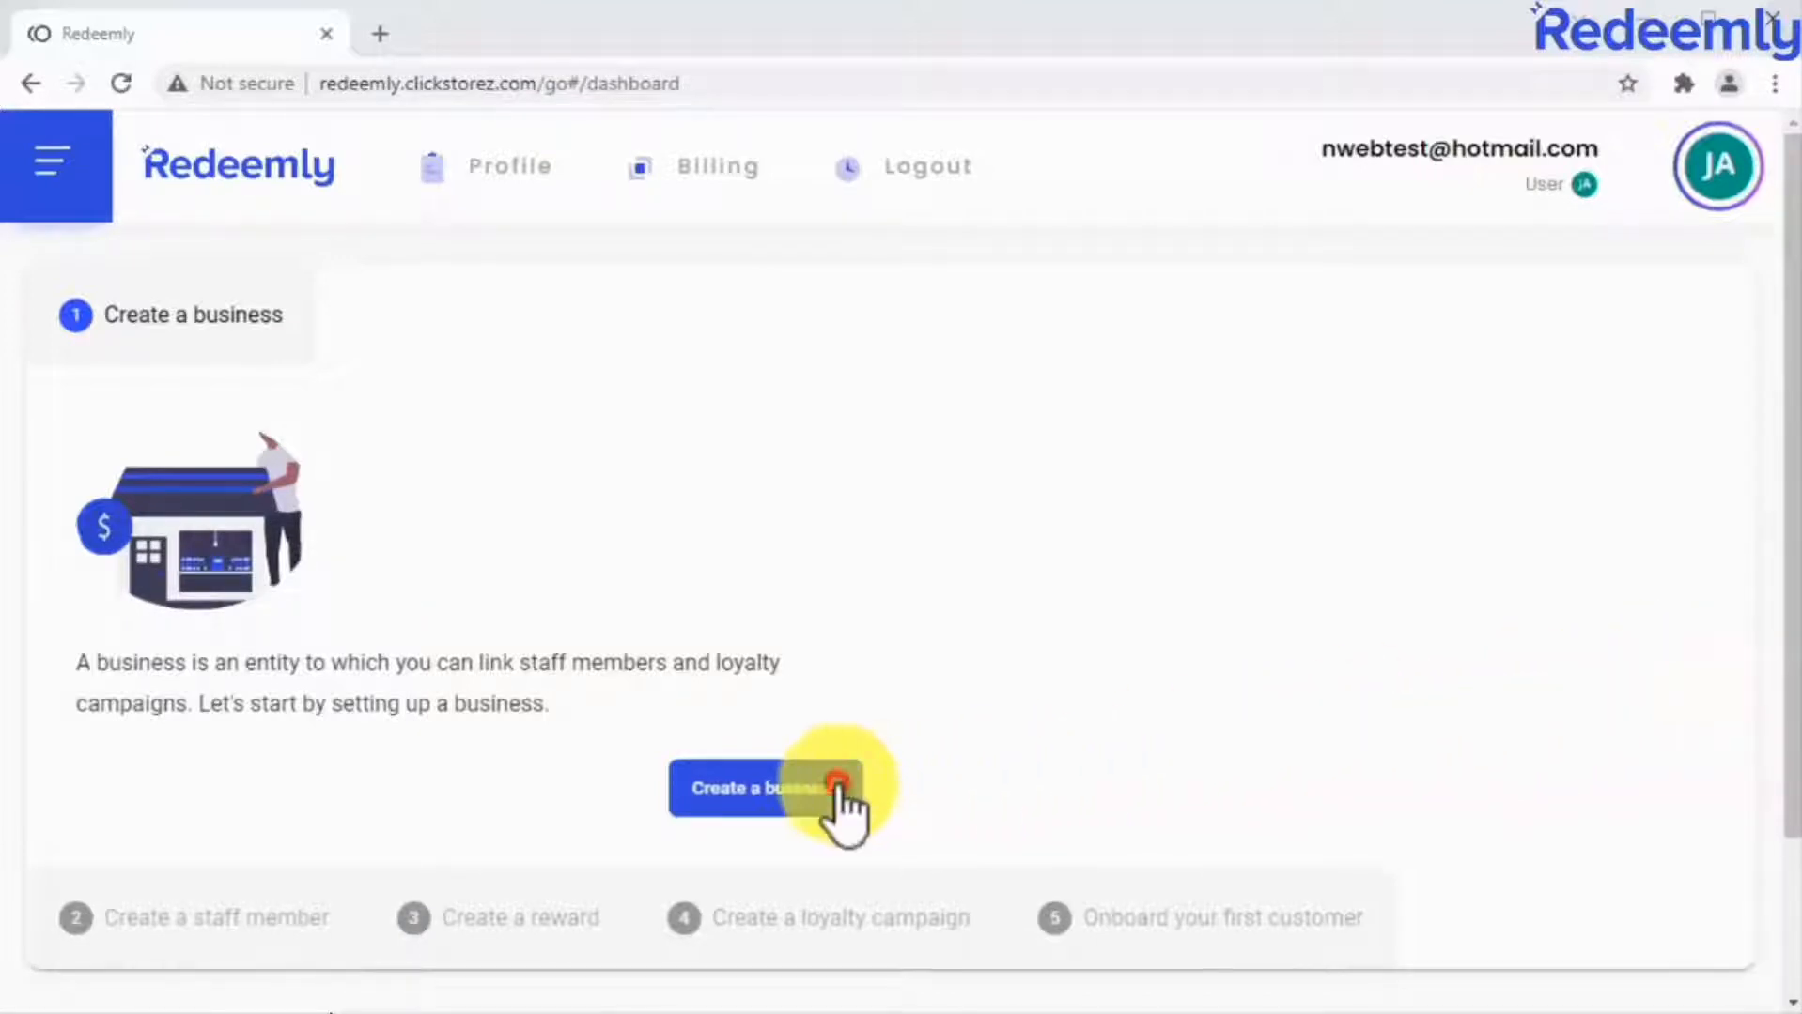
click(999, 712)
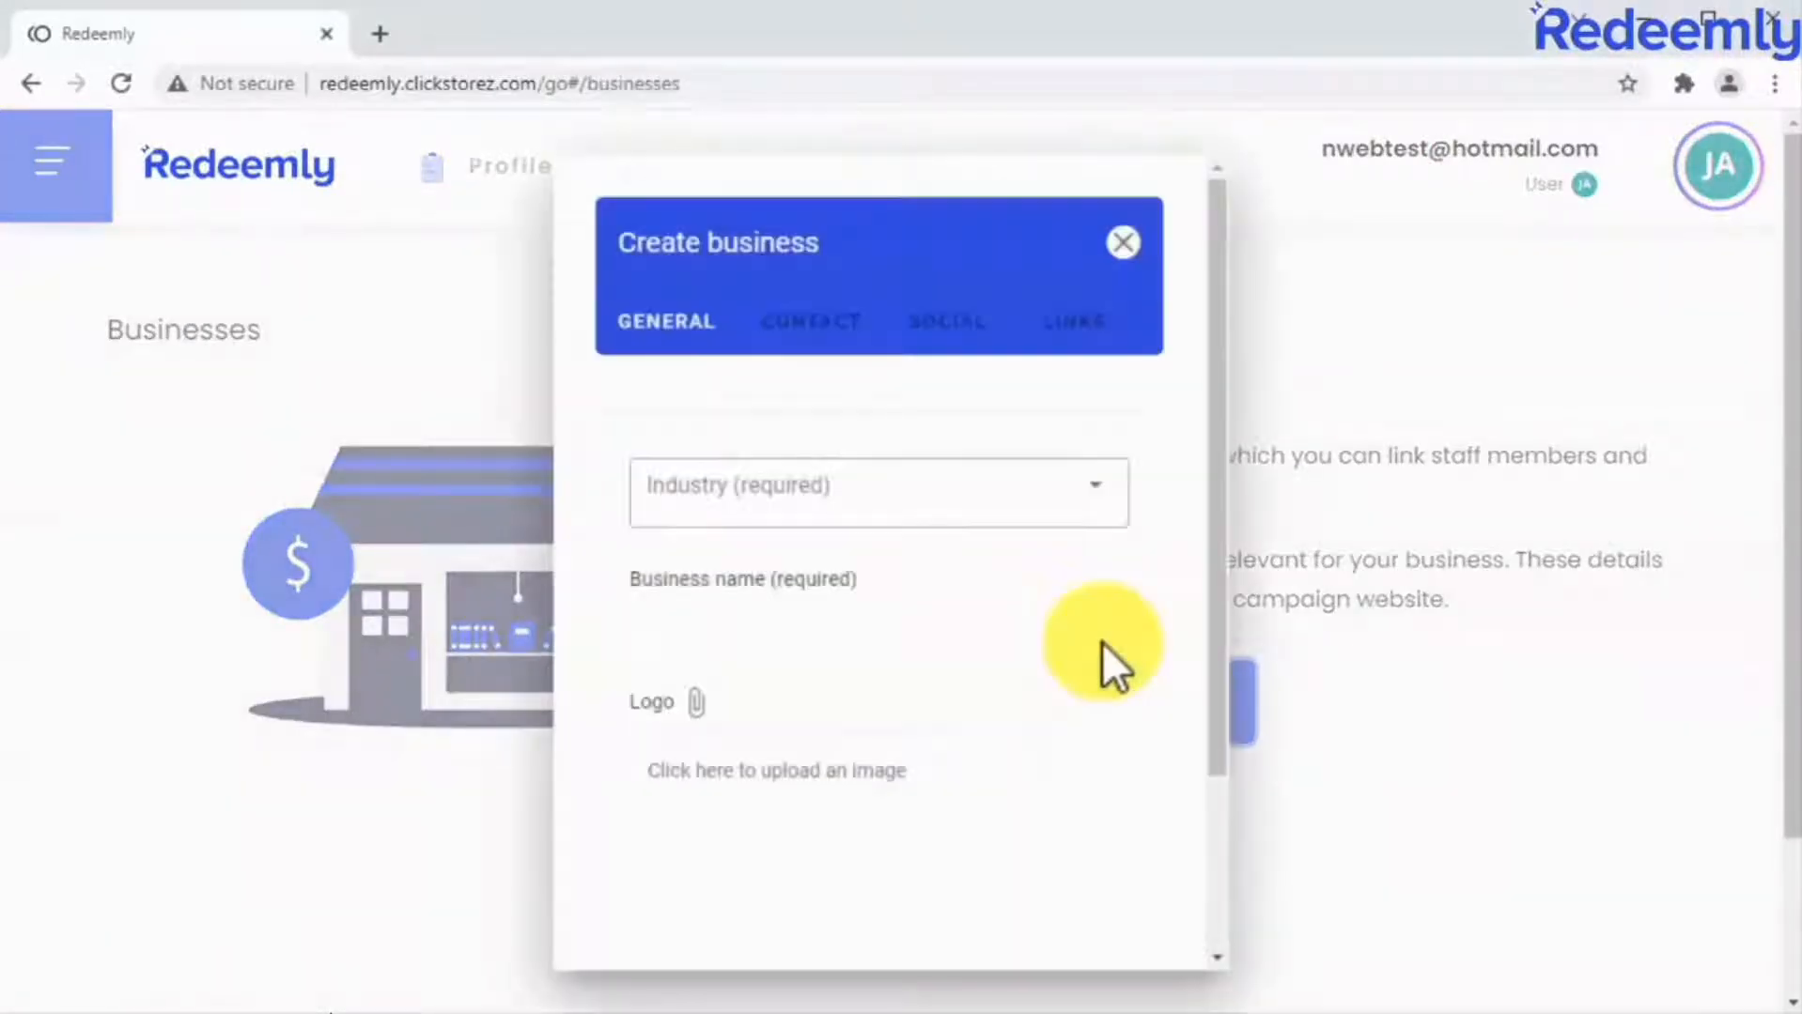
click(1046, 496)
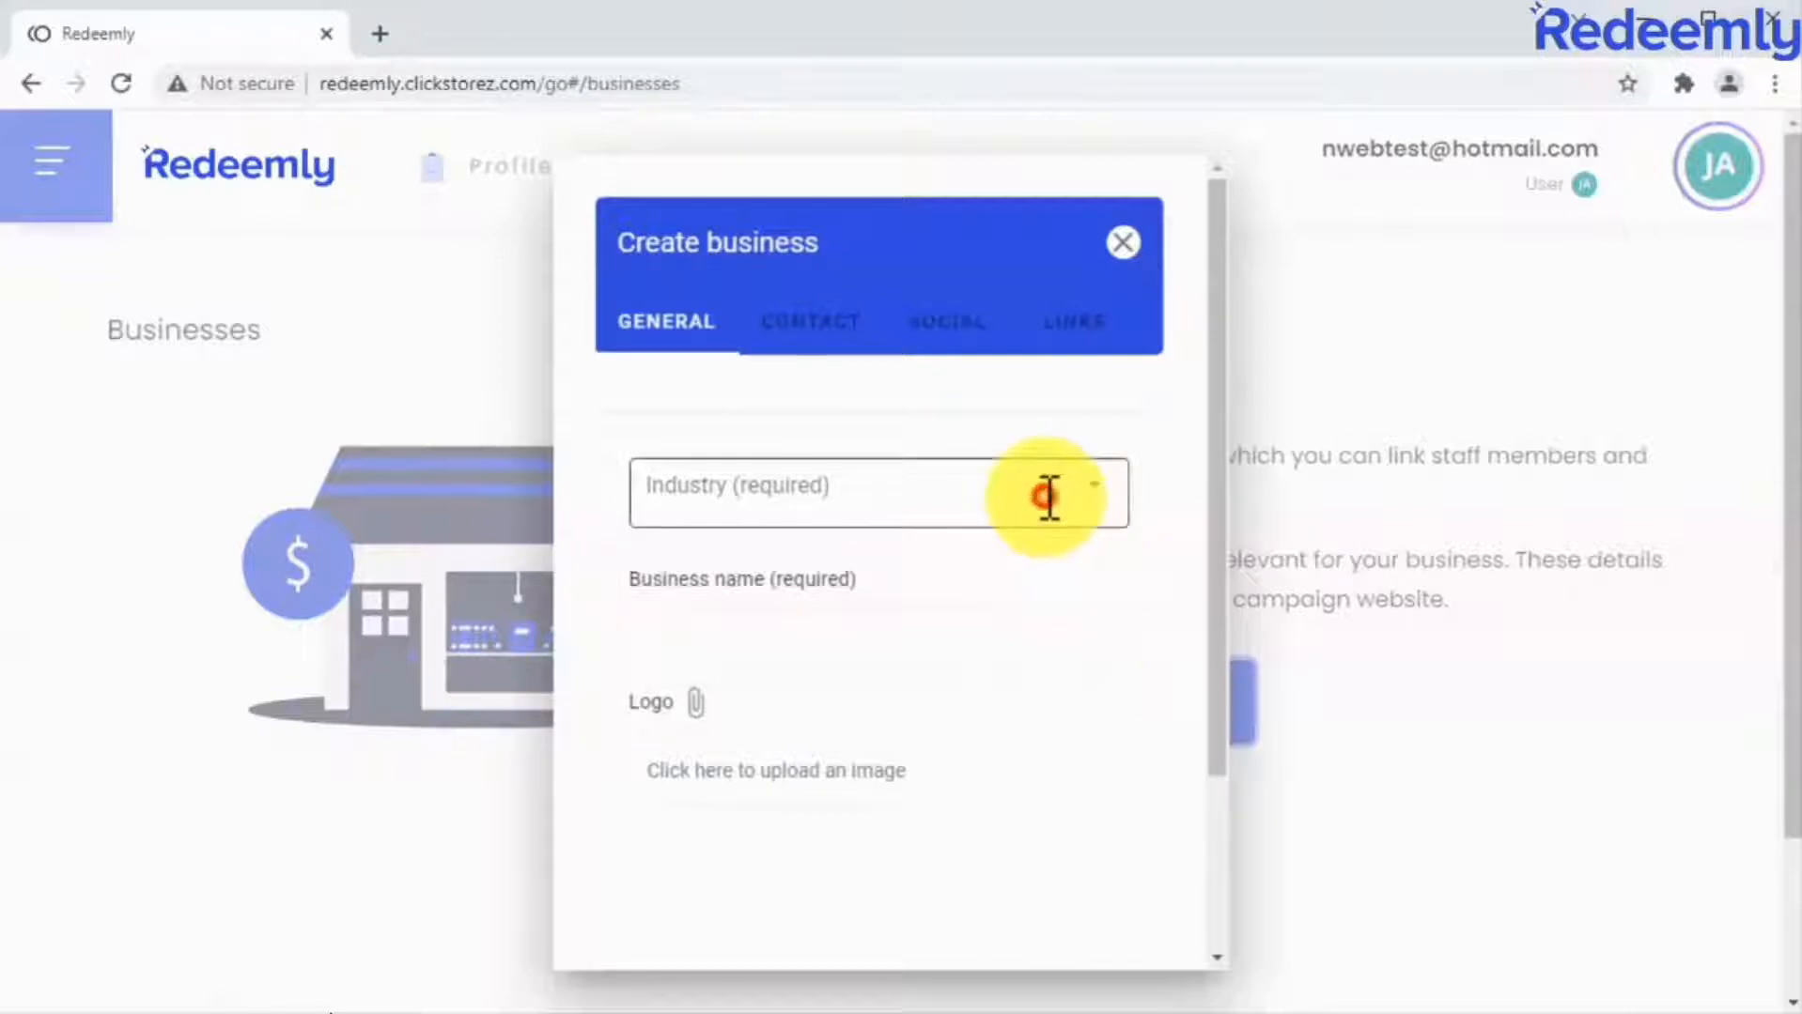
scroll(986, 751, down, 5)
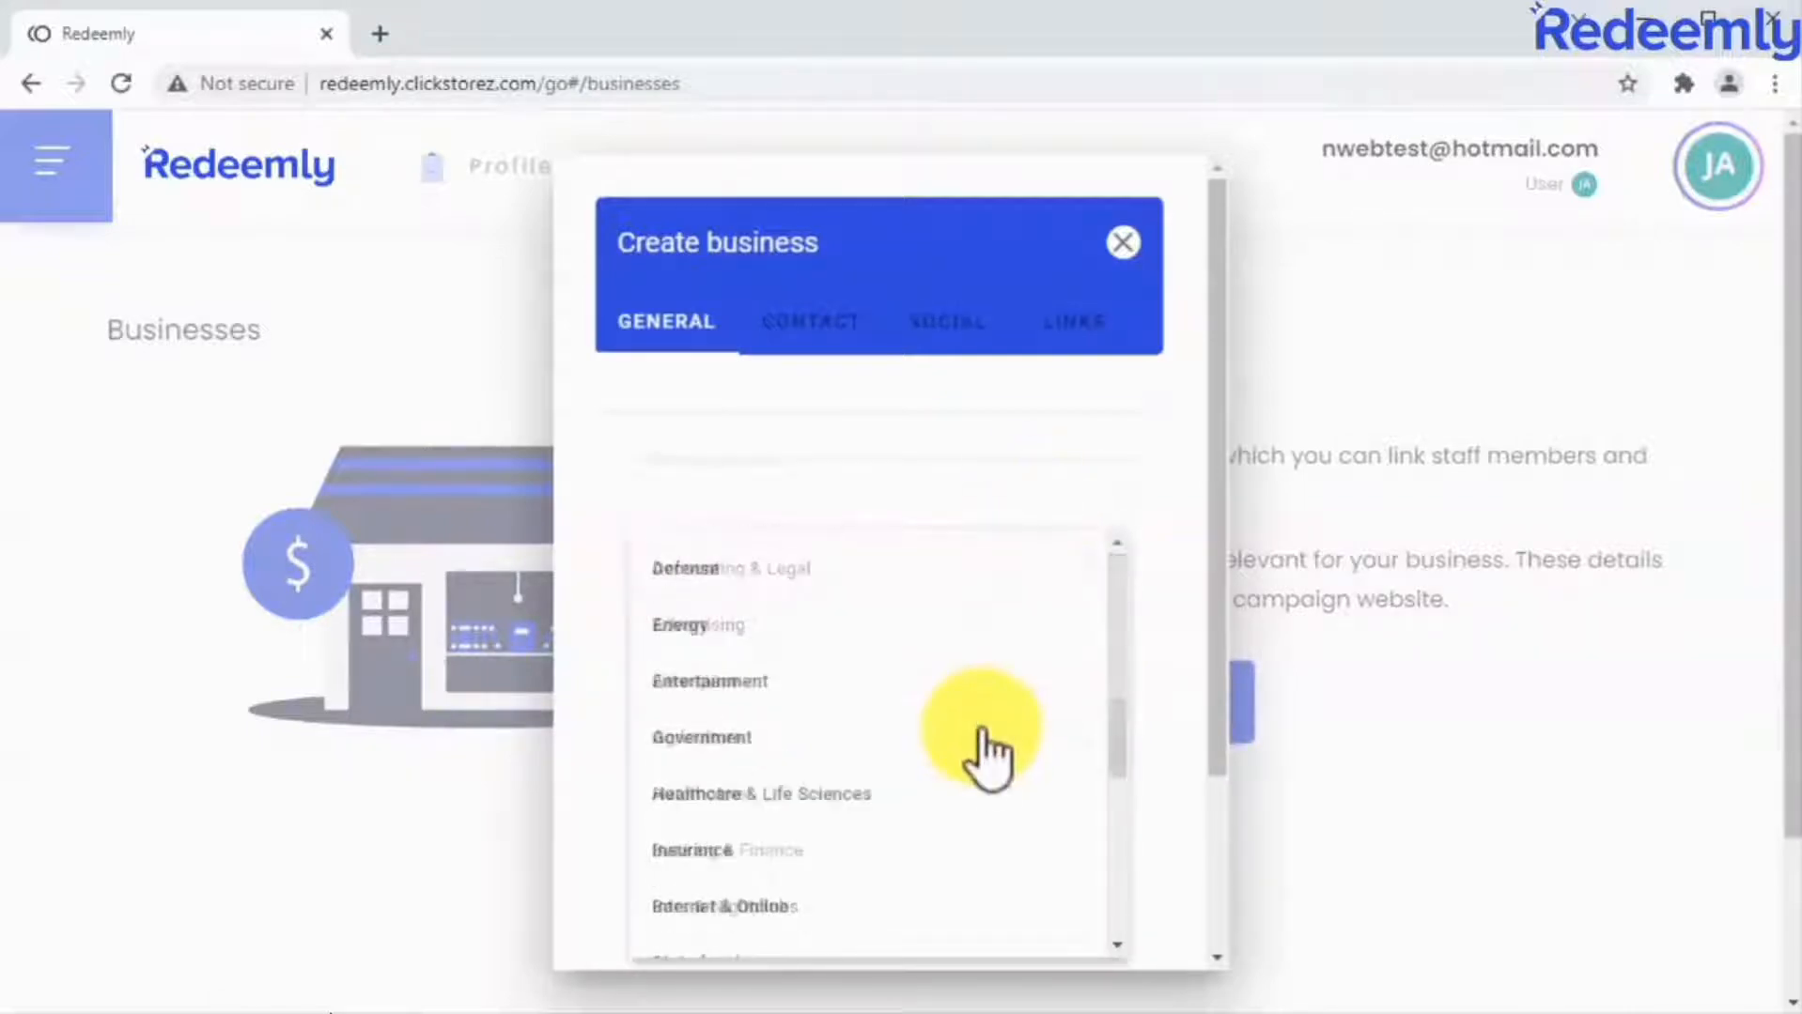
scroll(987, 752, down, 1)
click(980, 737)
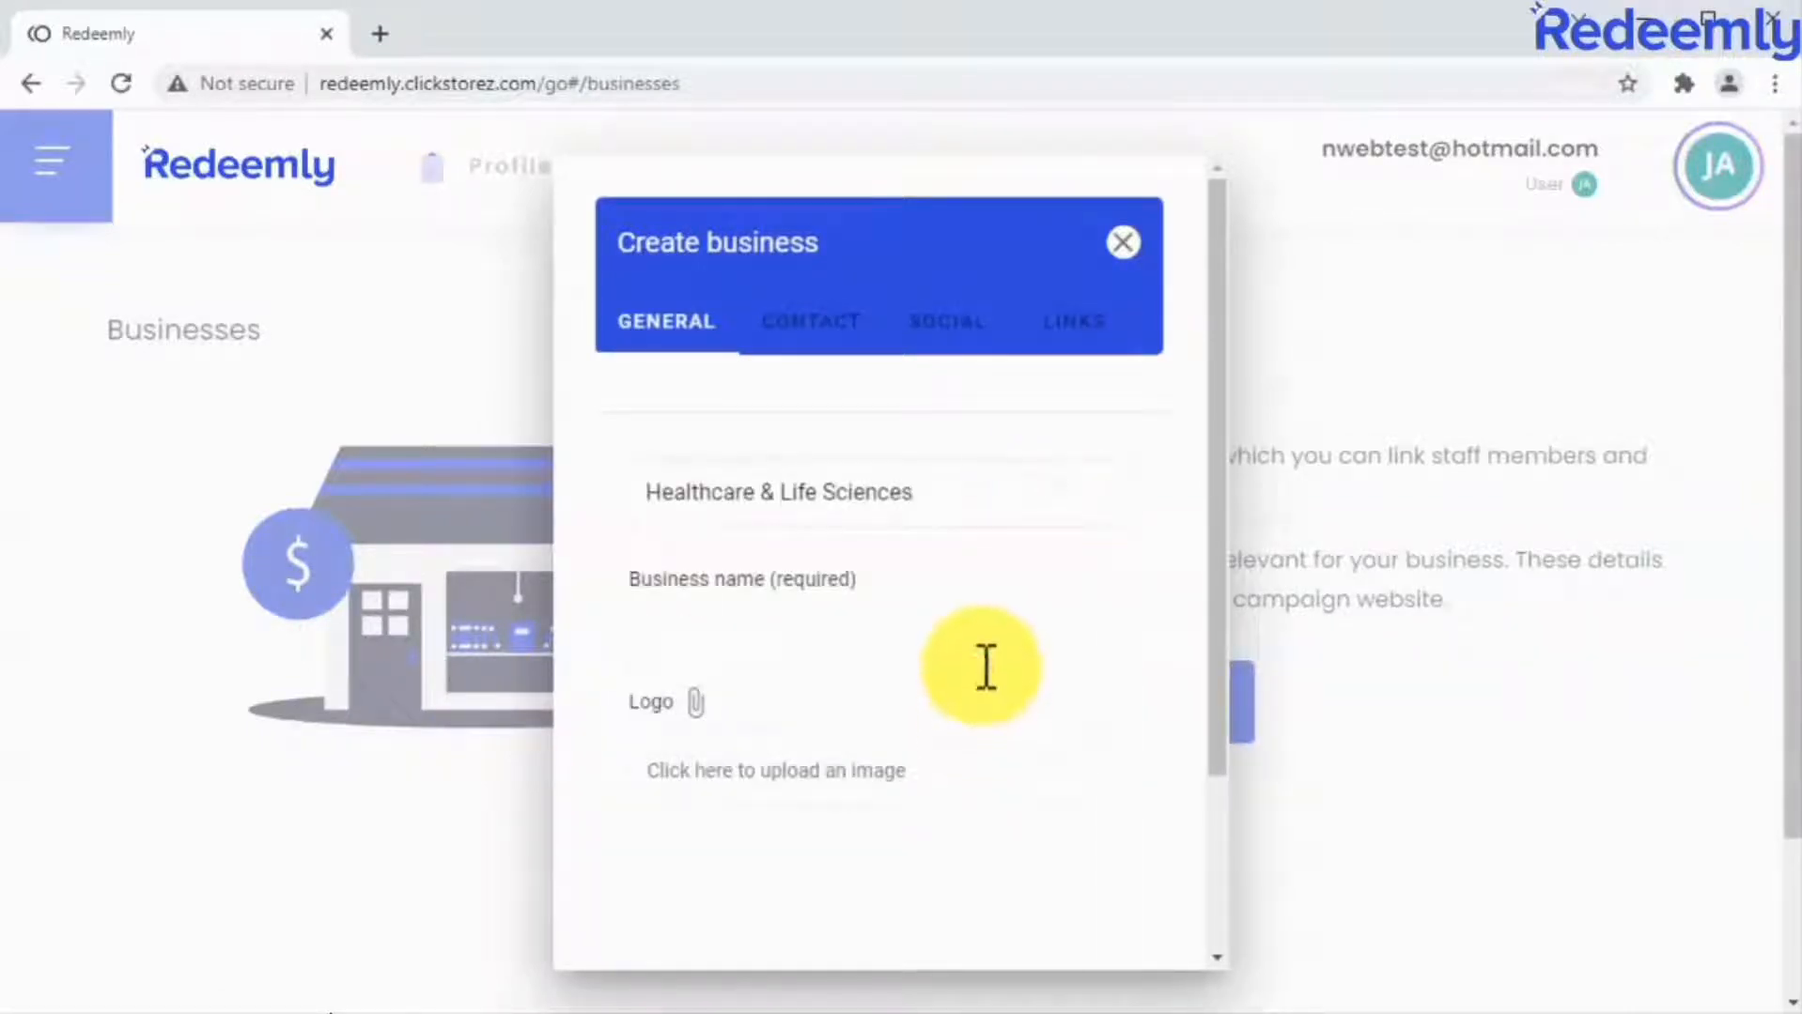
click(983, 664)
text(One Health)
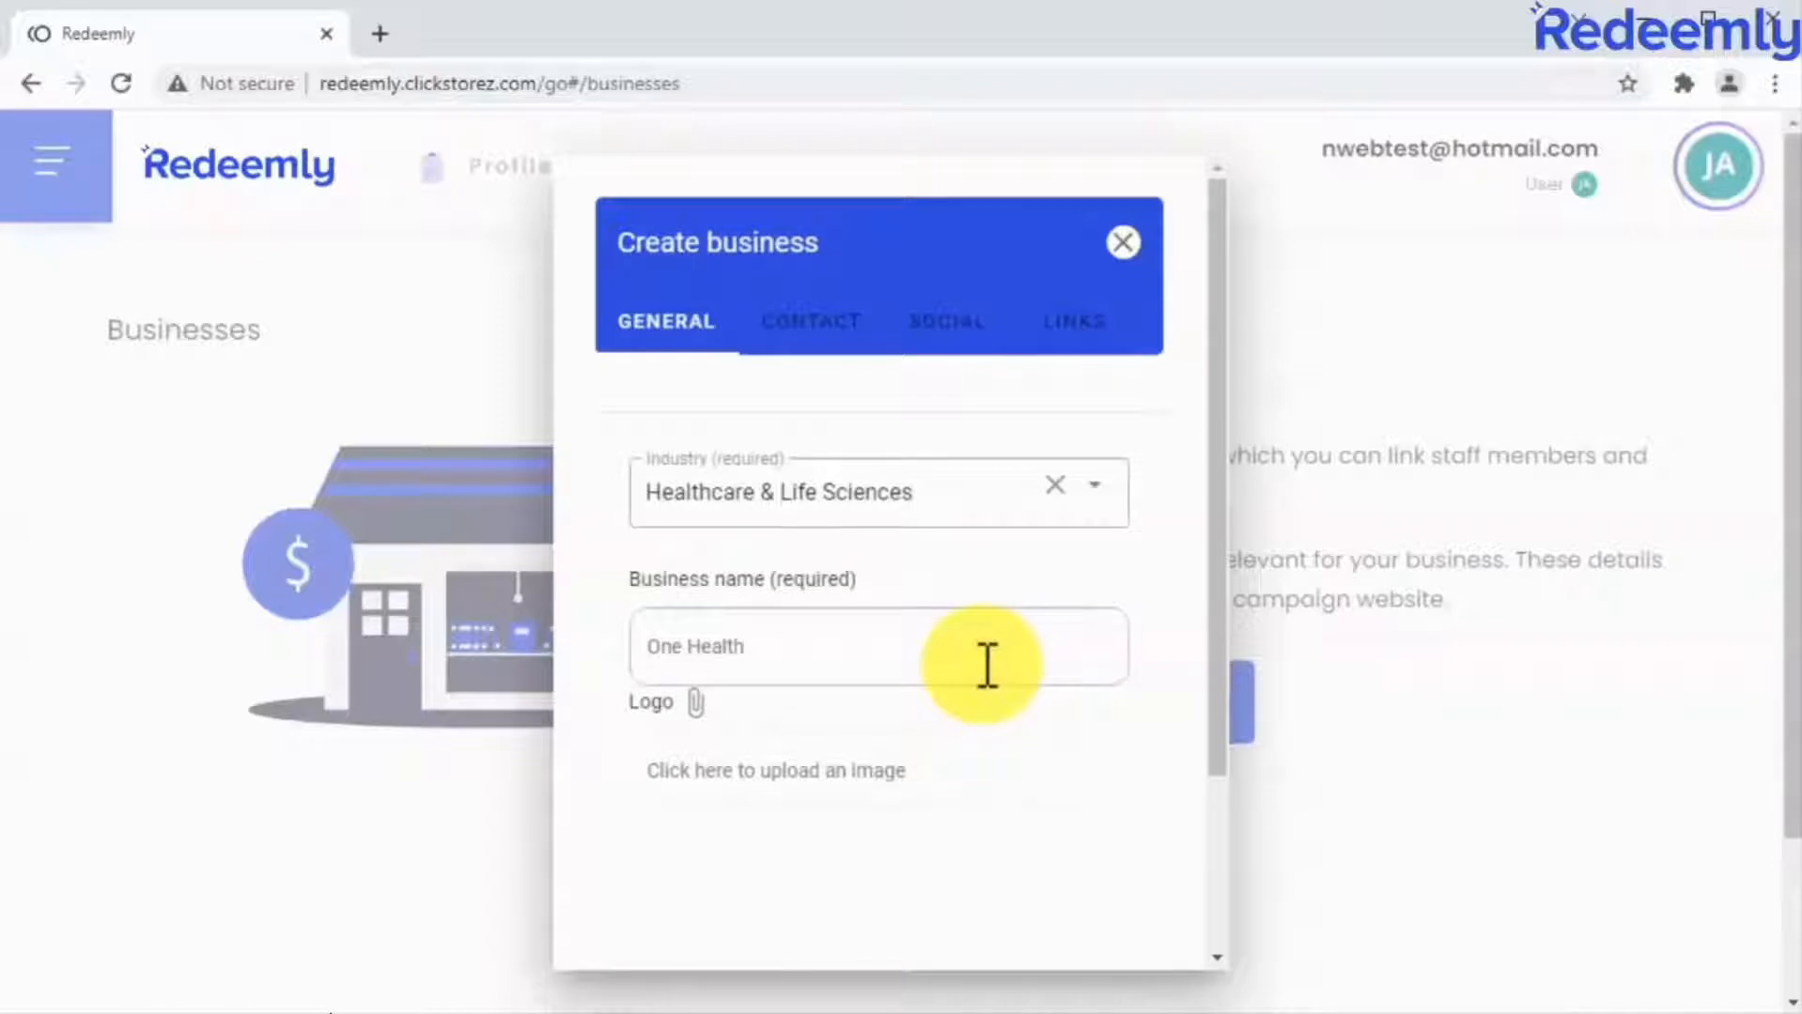
Upload a logo image for the business from the My Business folder.
click(984, 753)
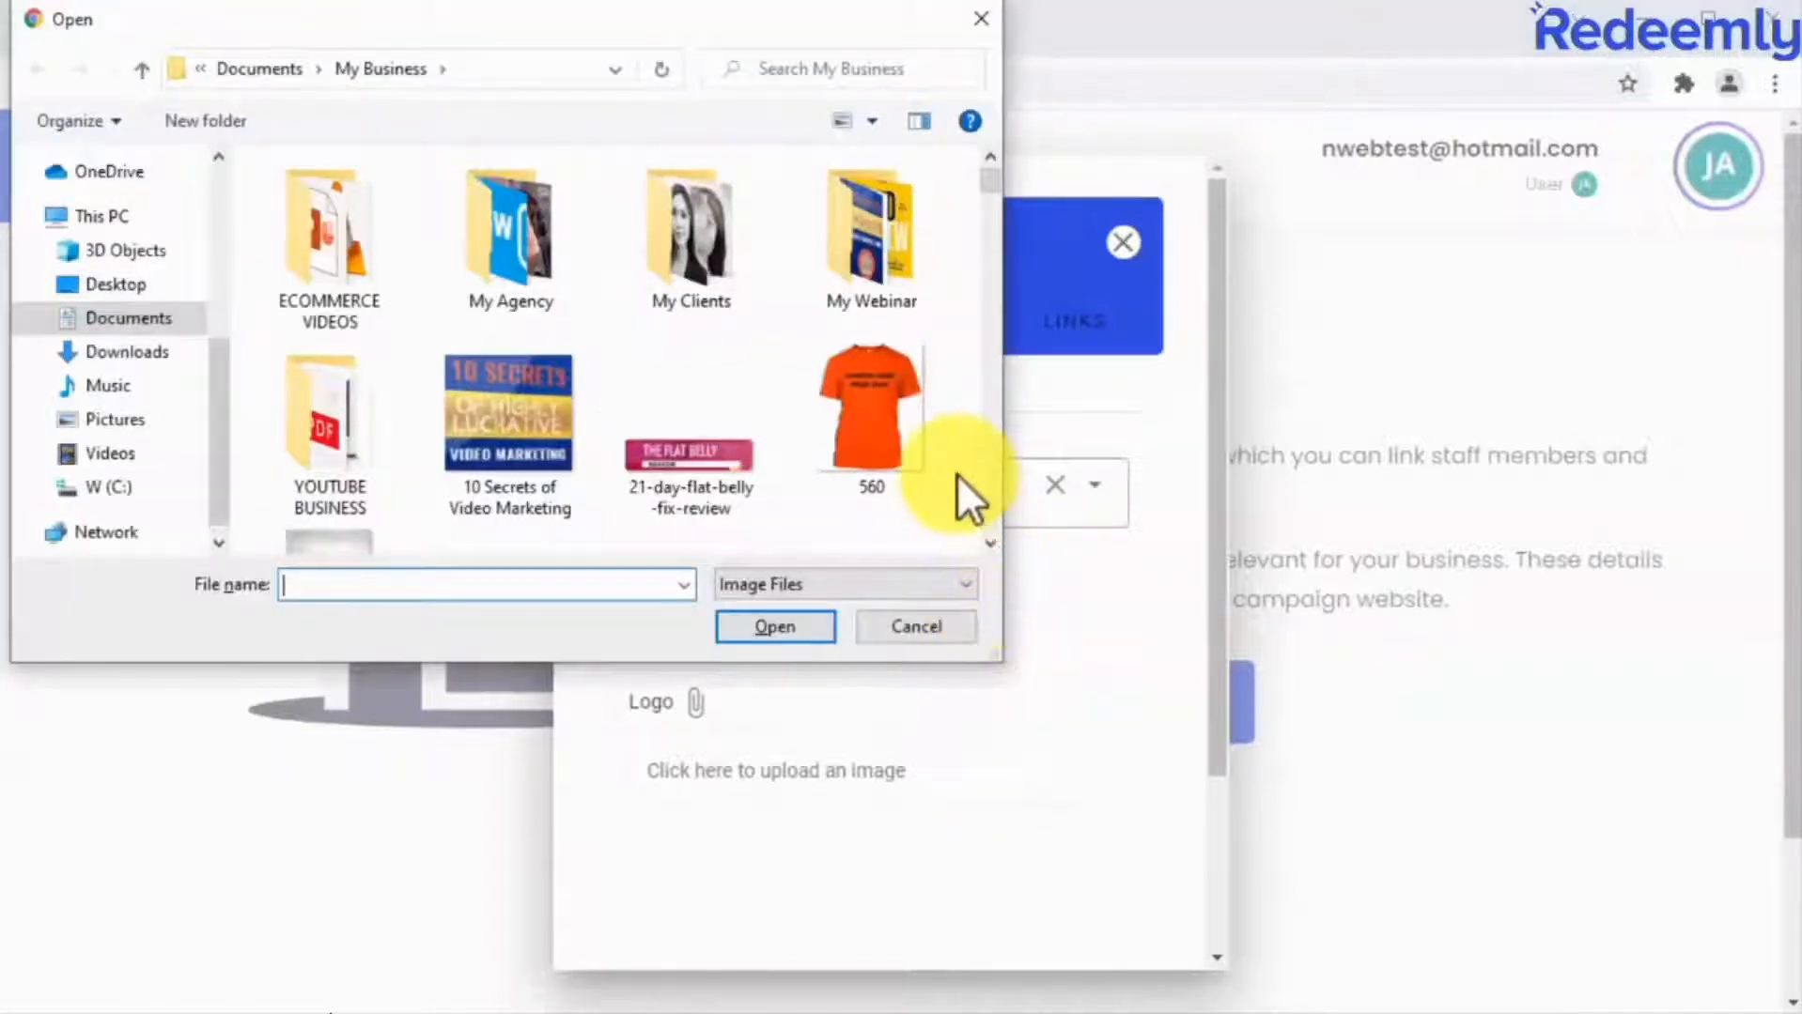
scroll(958, 474, down, 10)
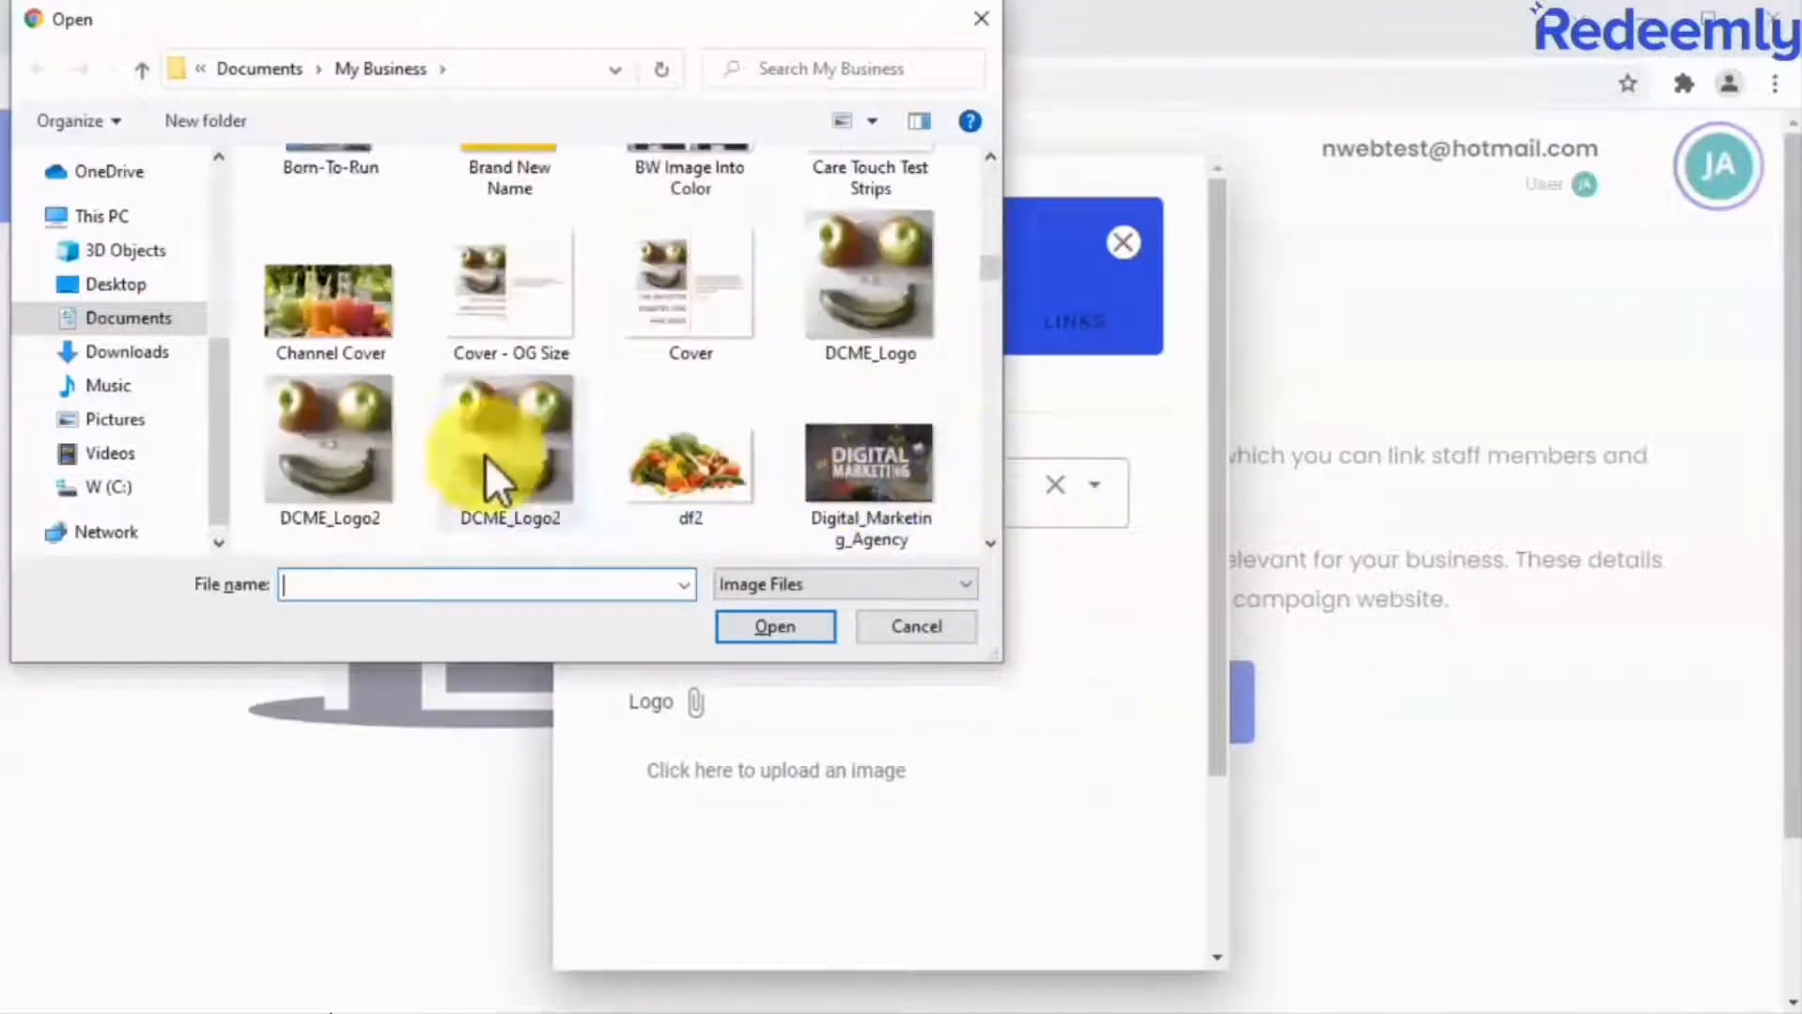
click(387, 396)
double_click(387, 395)
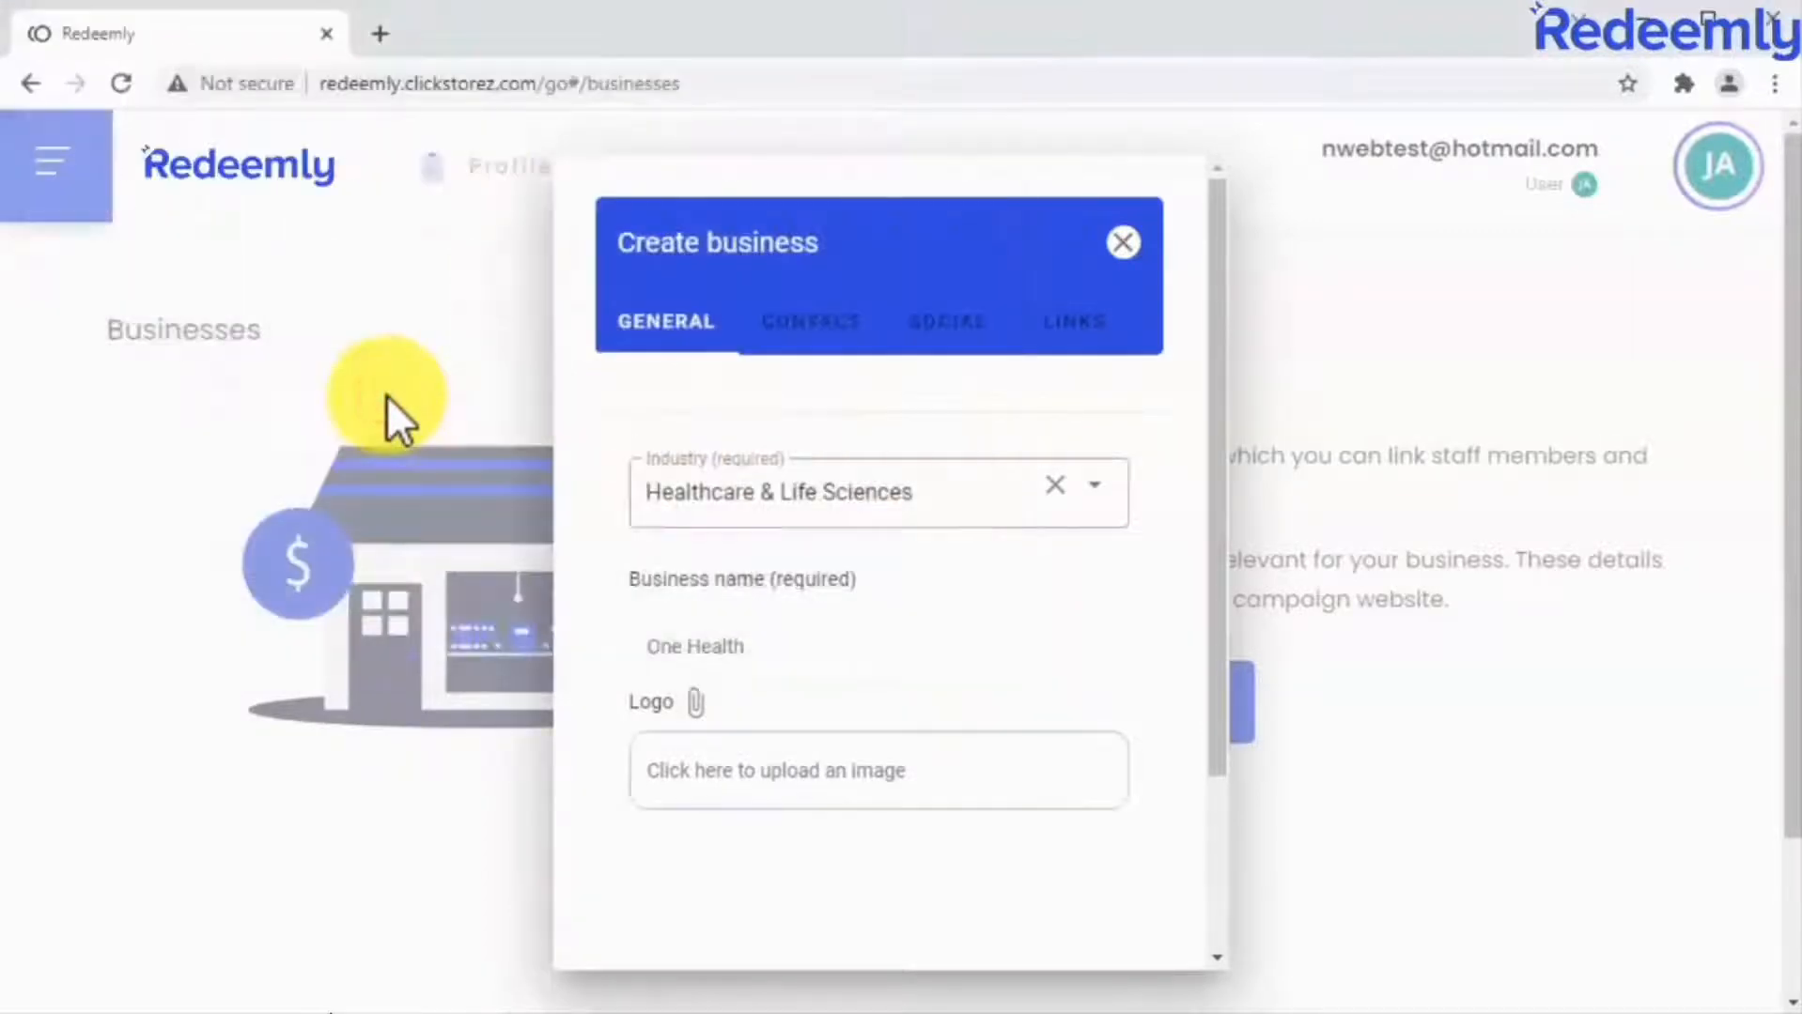
Fill in the business's contact details, including its e-mail and postal address.
click(791, 348)
scroll(1091, 602, down, 1)
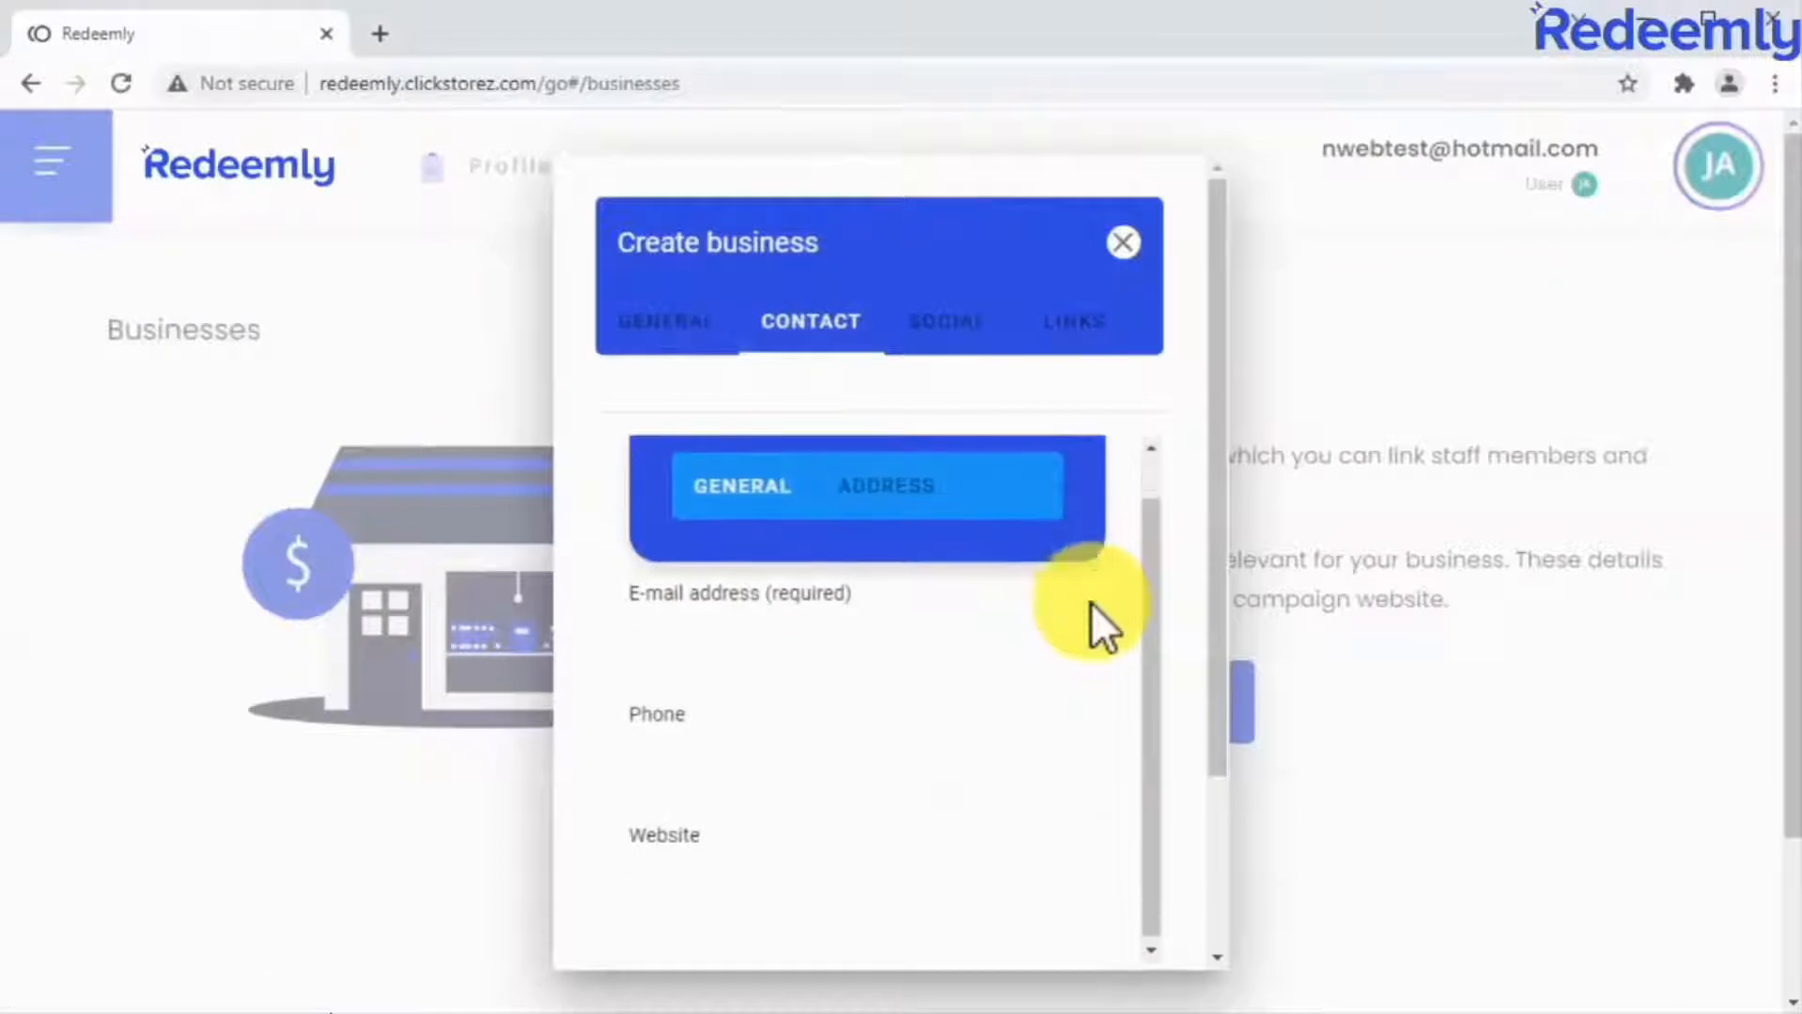
click(1021, 657)
scroll(1056, 606, down, 5)
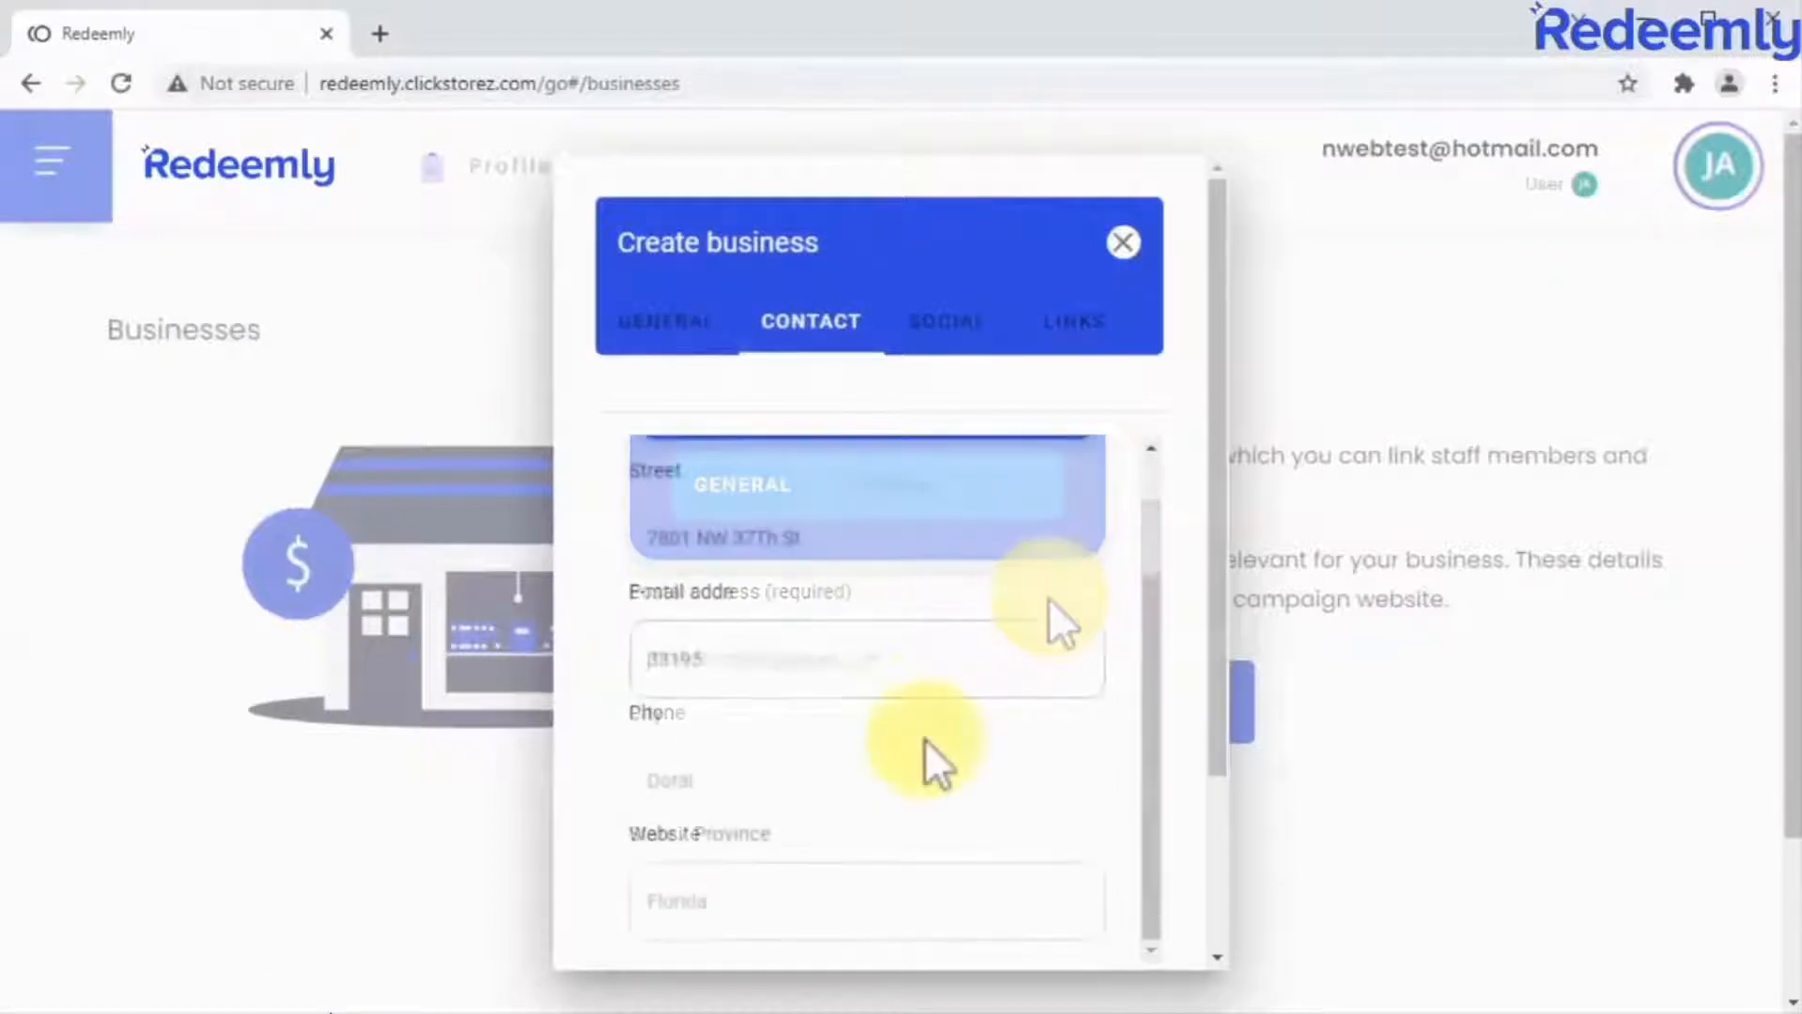
Add facebook.com/onehealthclubfb as the business's Facebook link.
click(953, 336)
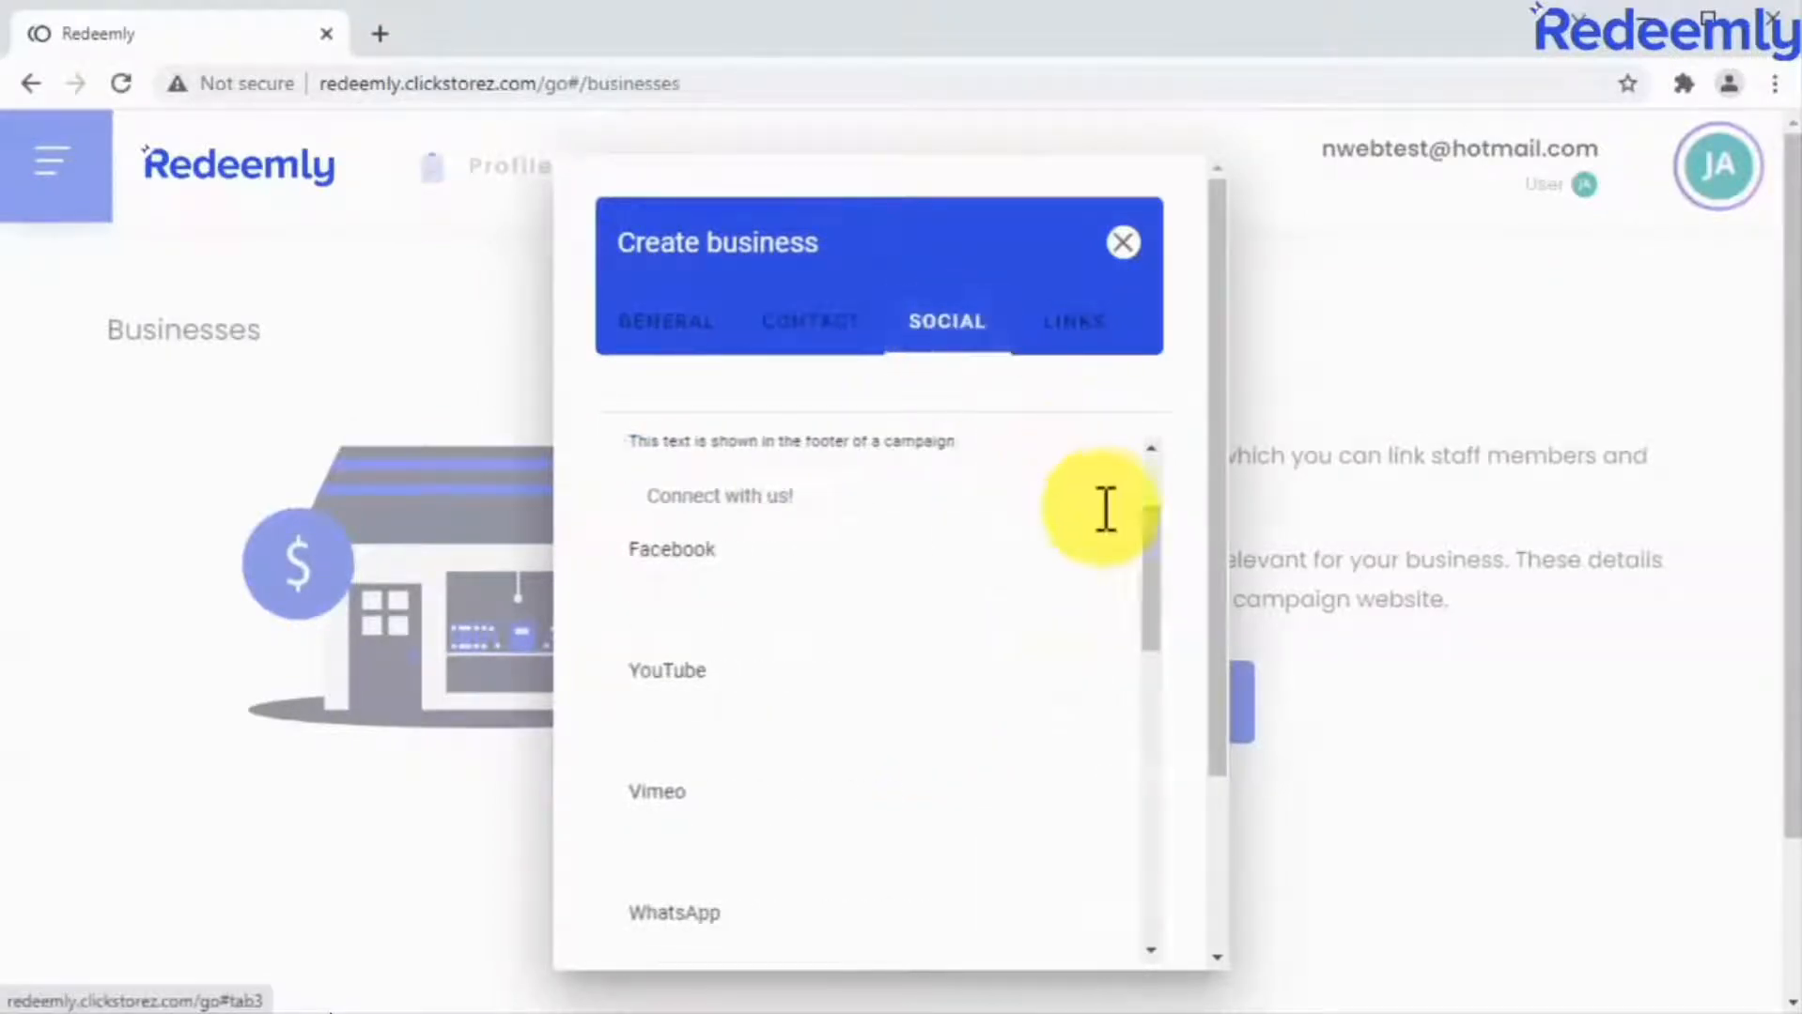
click(956, 616)
text(facebook.com/onehealthclubfb)
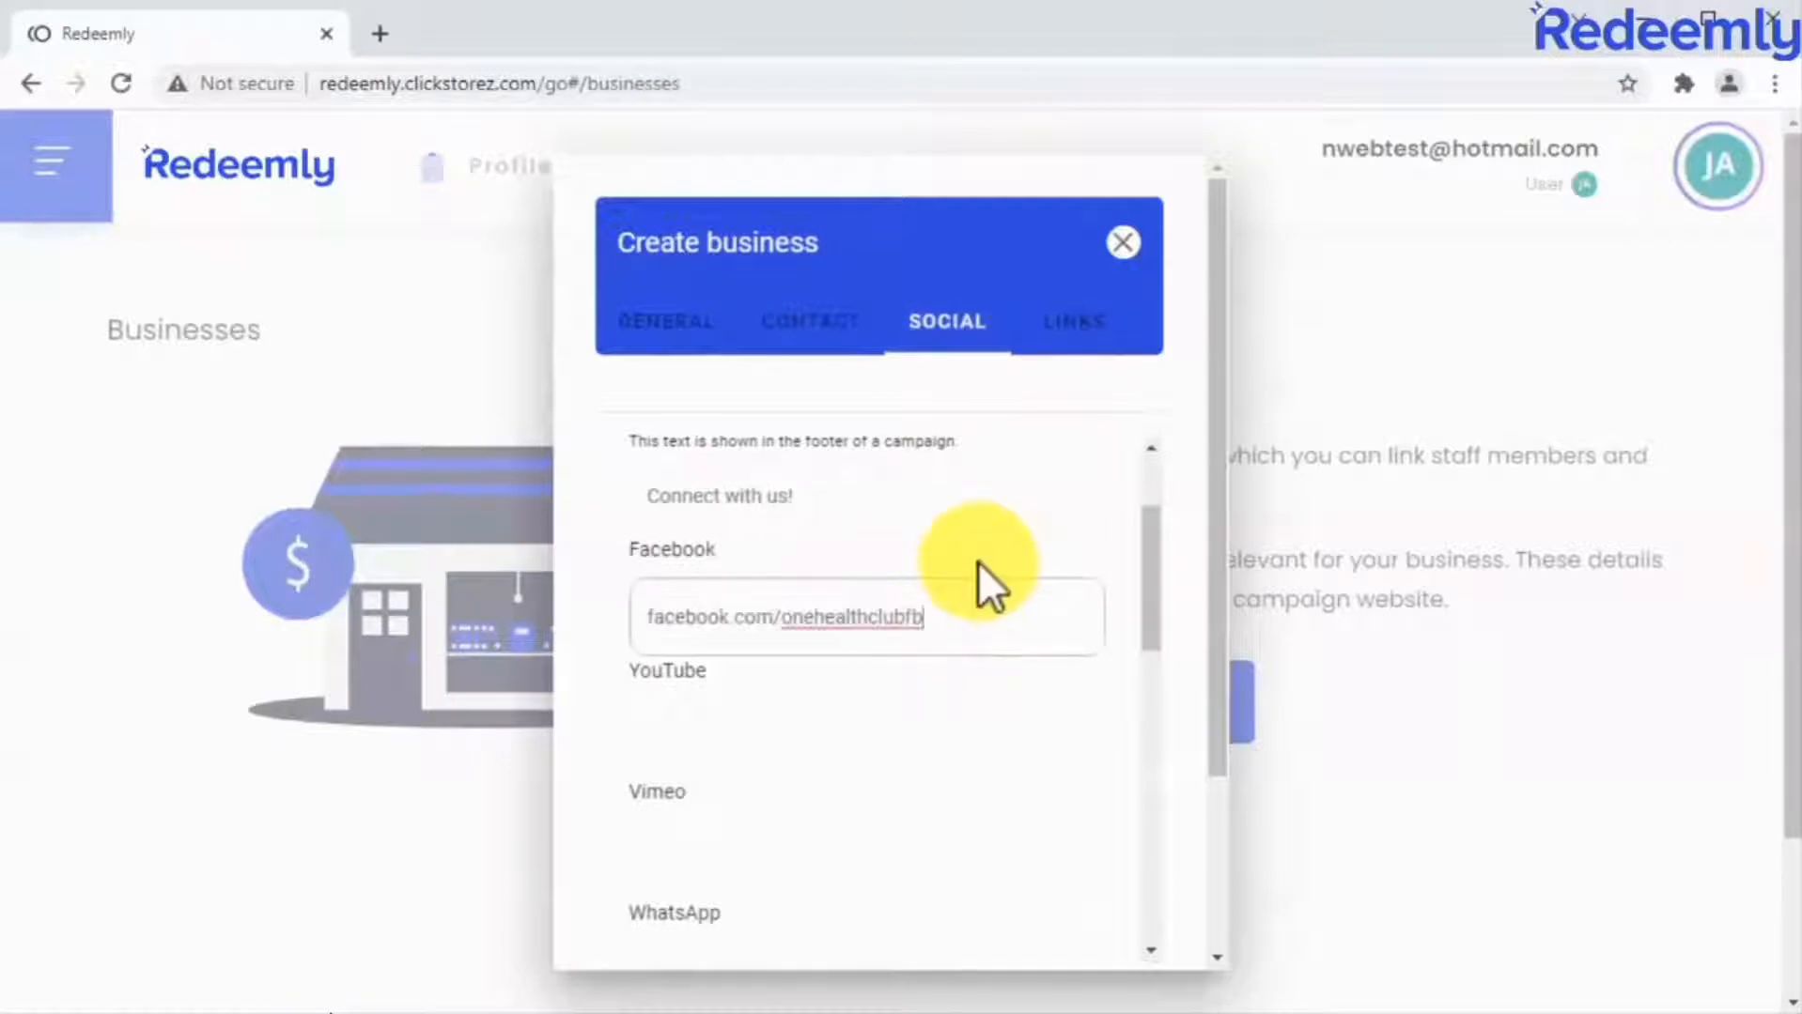
Set Text link #1 to onehealth.club/terms and create the business.
click(1072, 331)
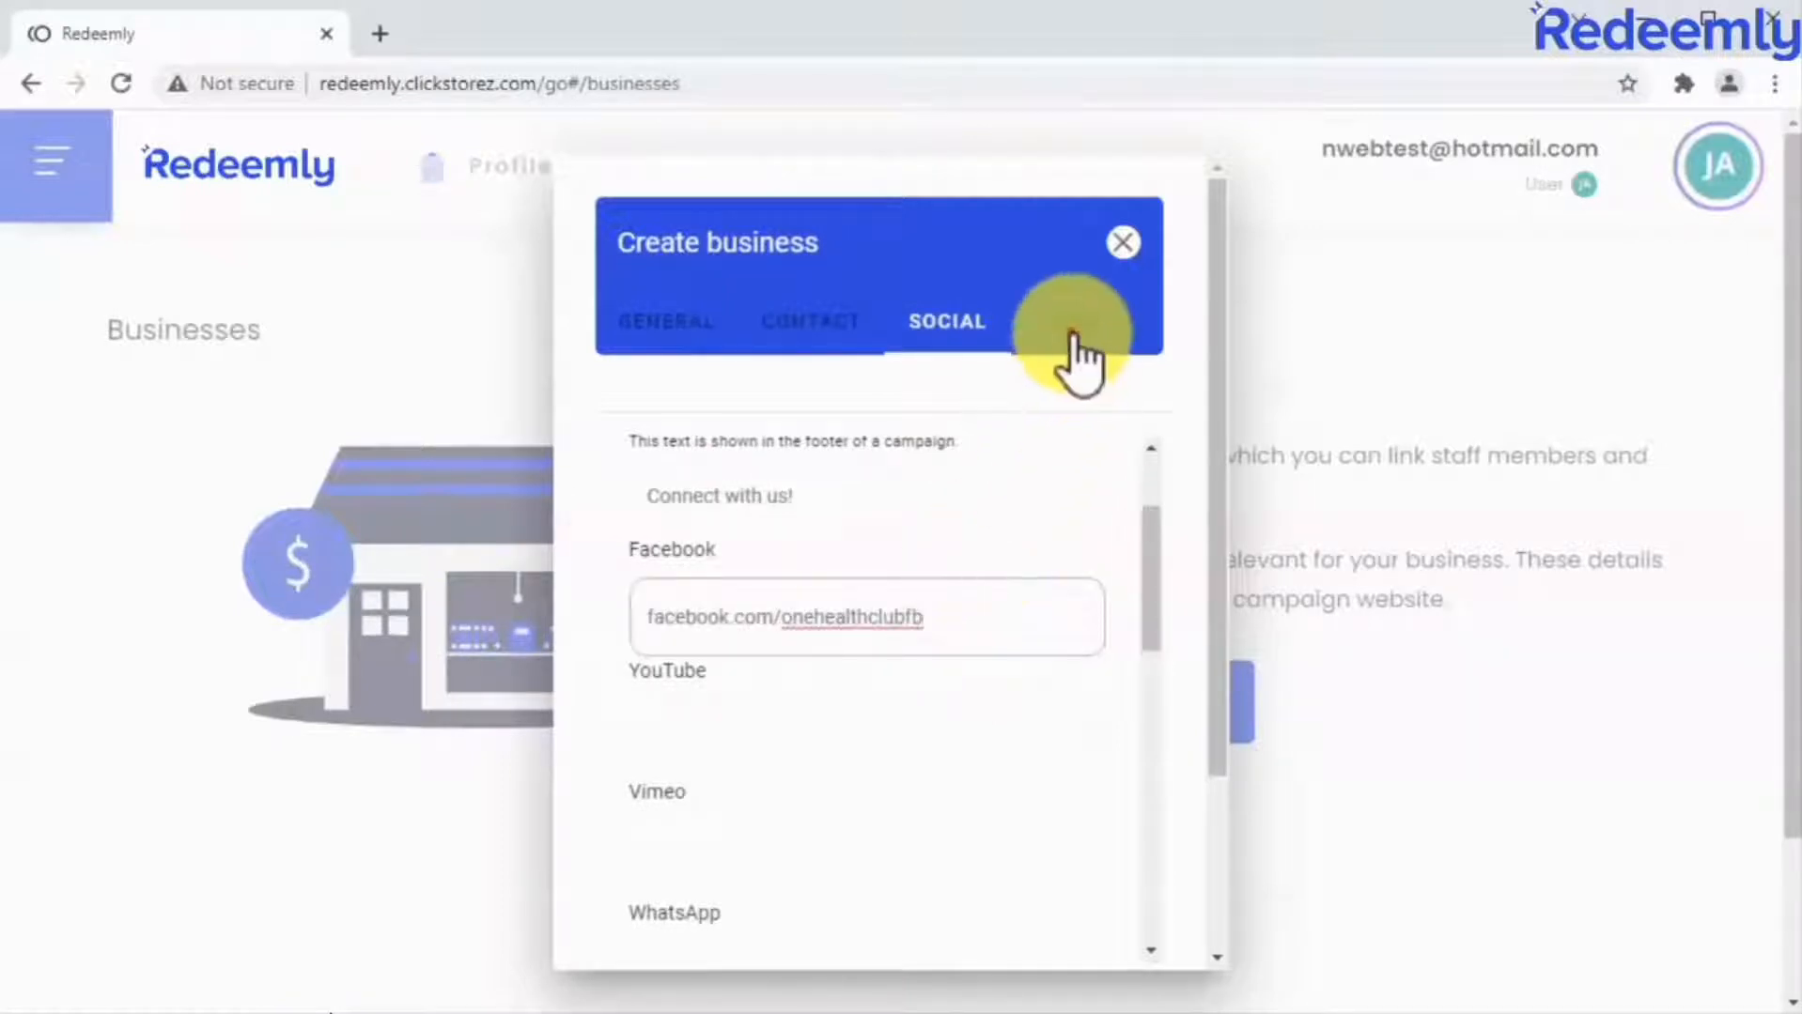
click(928, 526)
text(onehealth.club/terms)
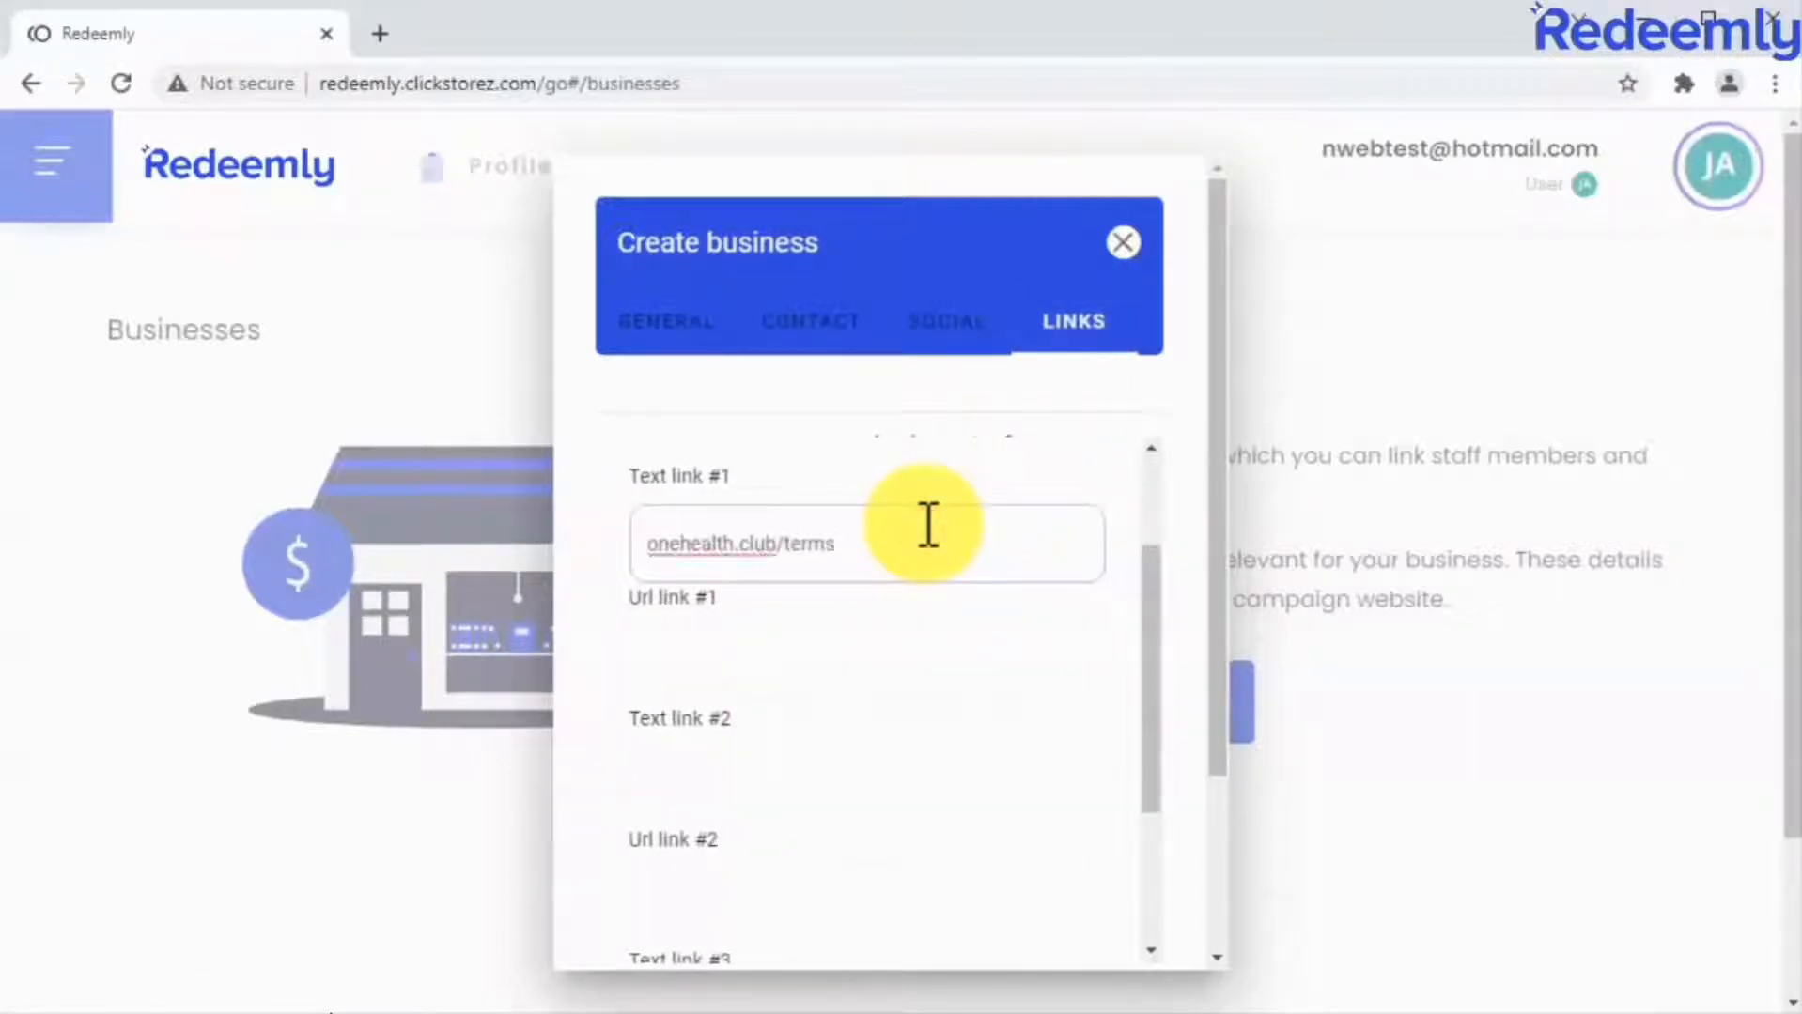
scroll(1186, 628, down, 3)
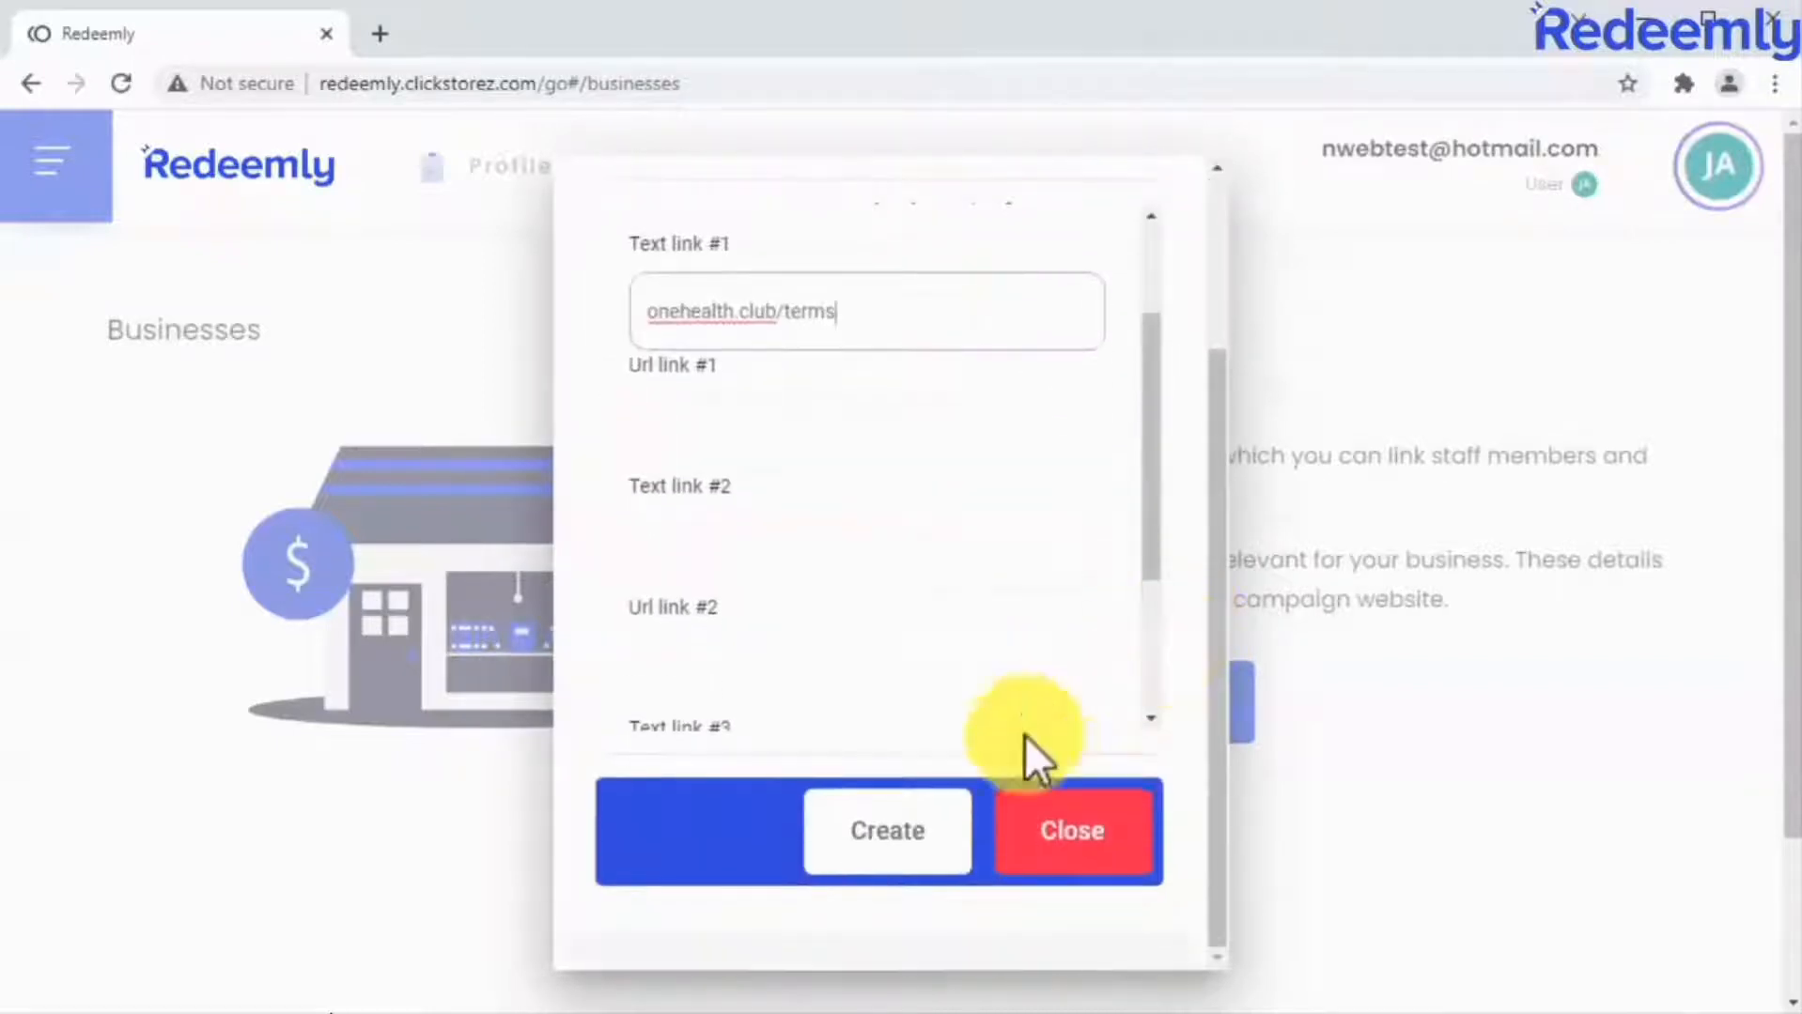
click(937, 853)
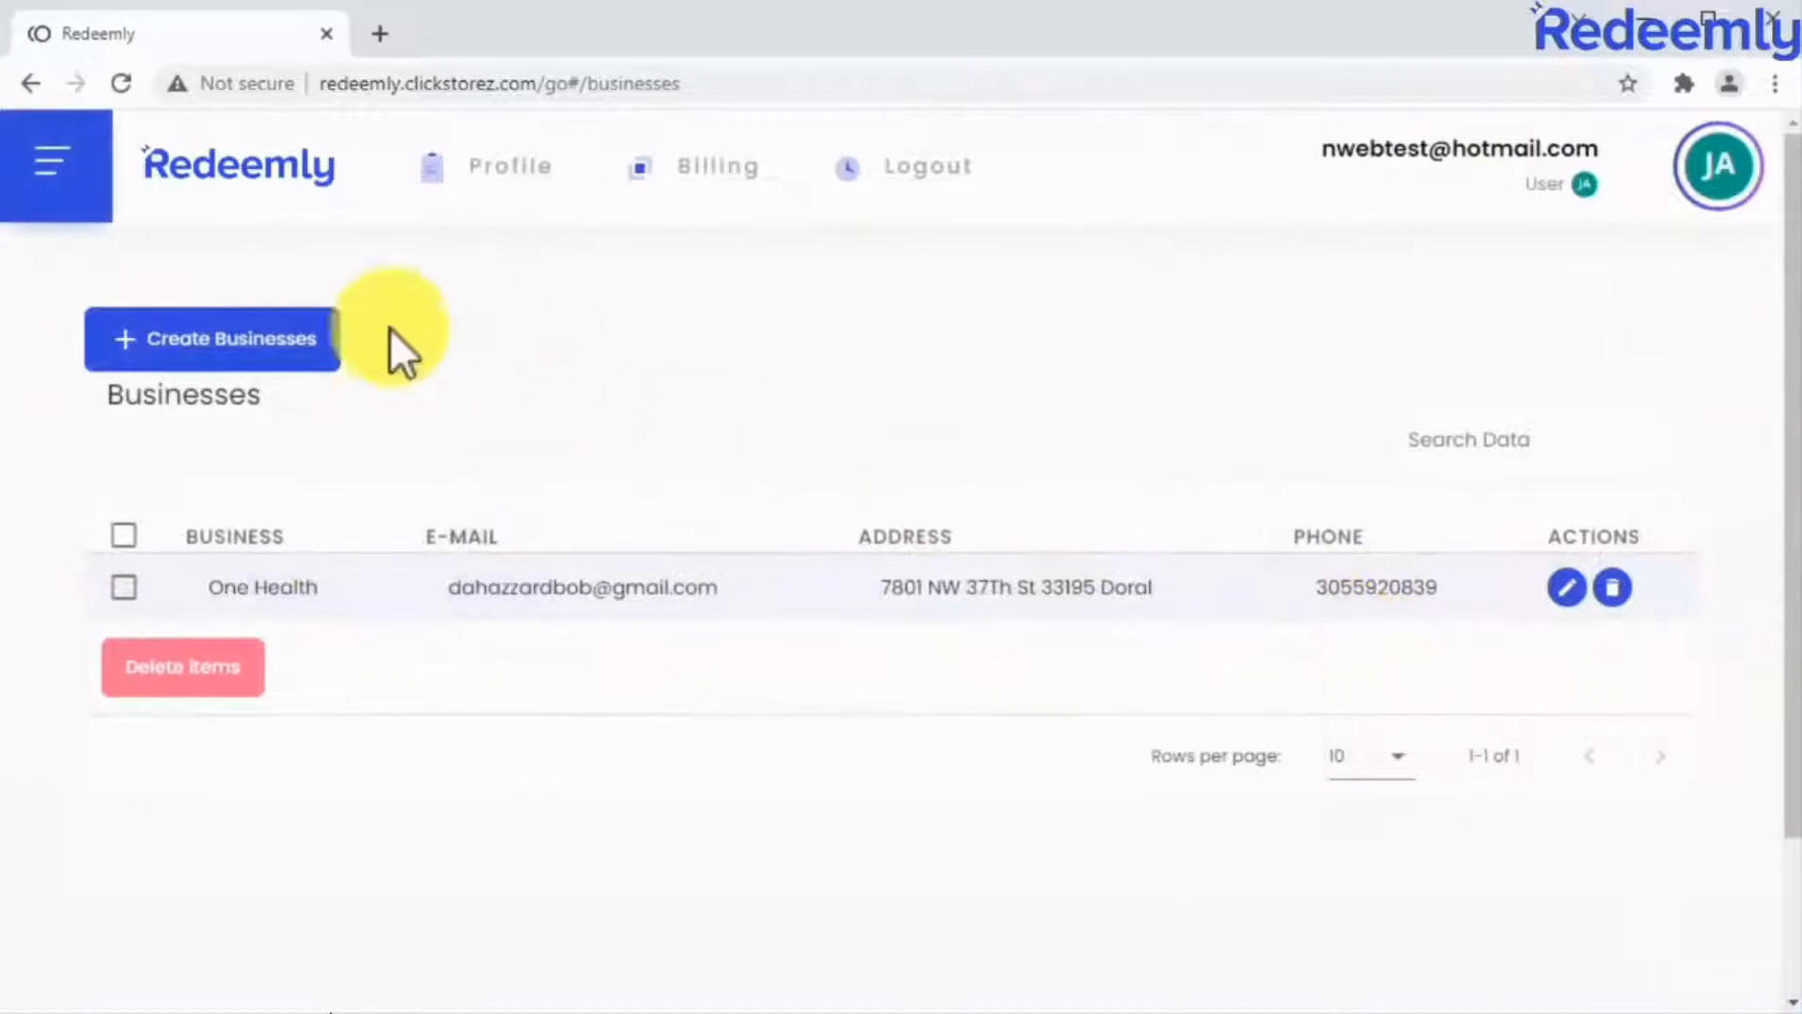
Return to the home dashboard and open the form for a new staff member.
click(70, 174)
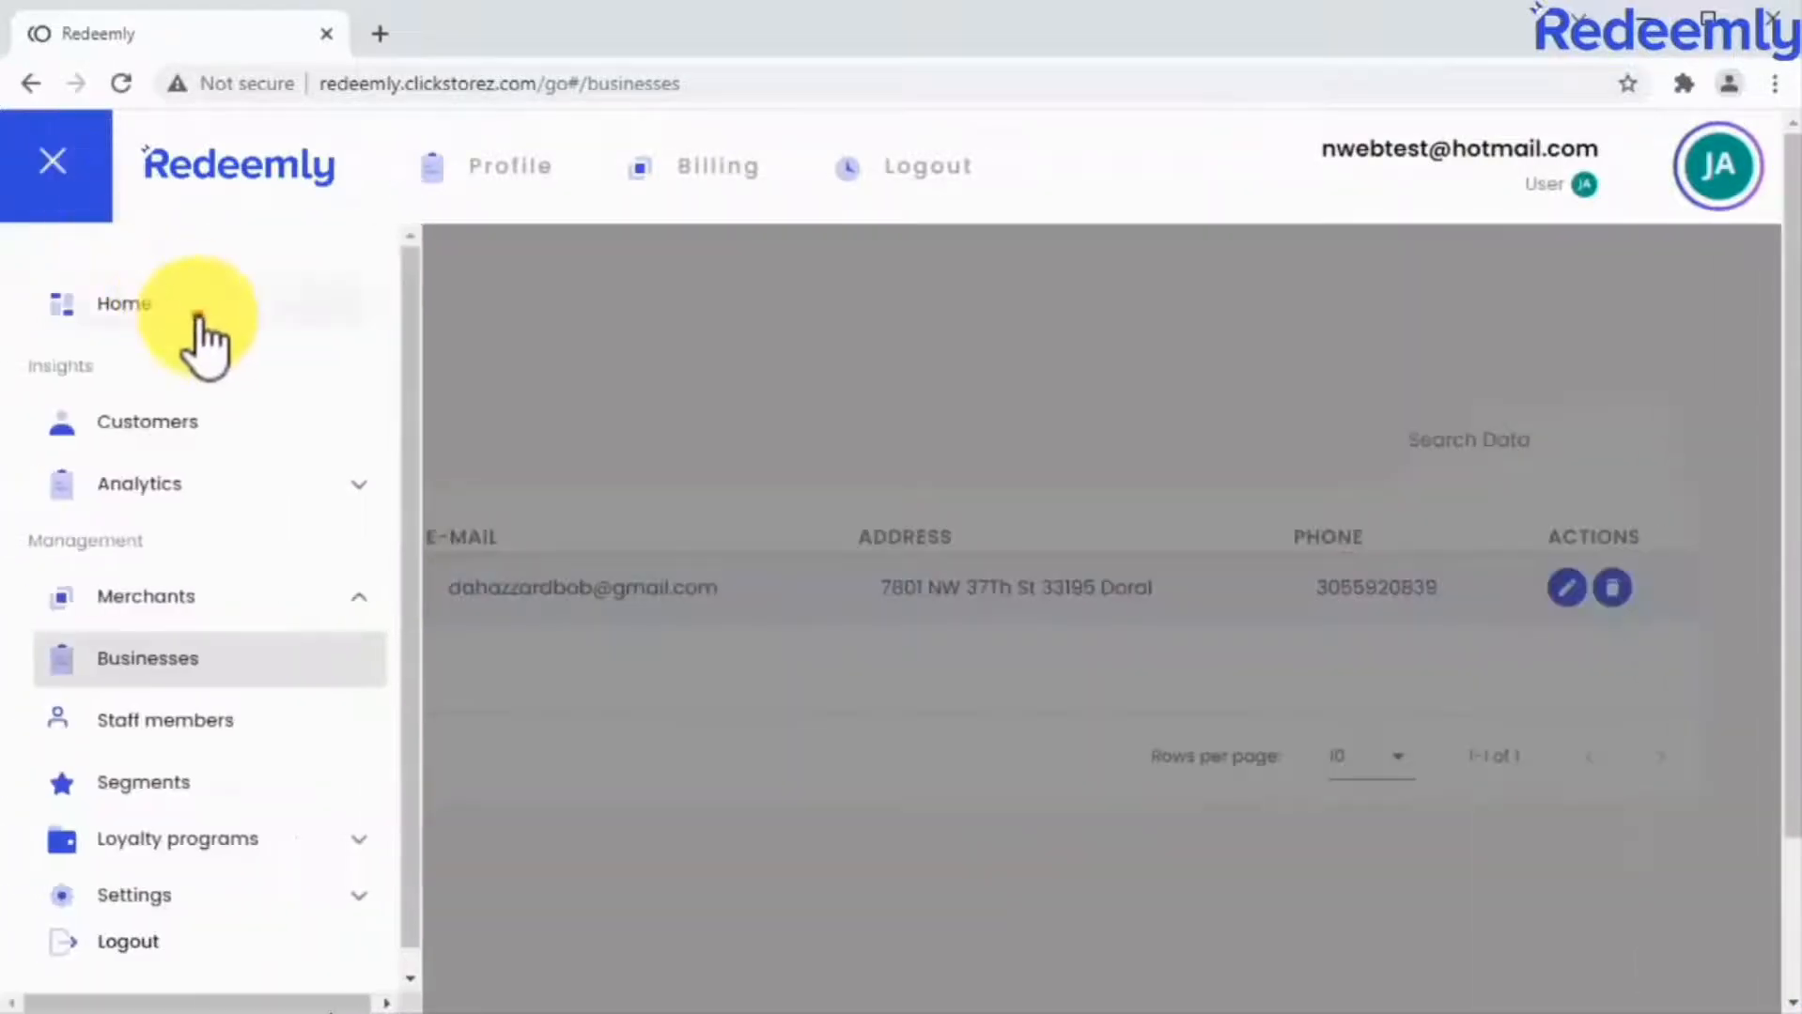
click(197, 316)
click(66, 187)
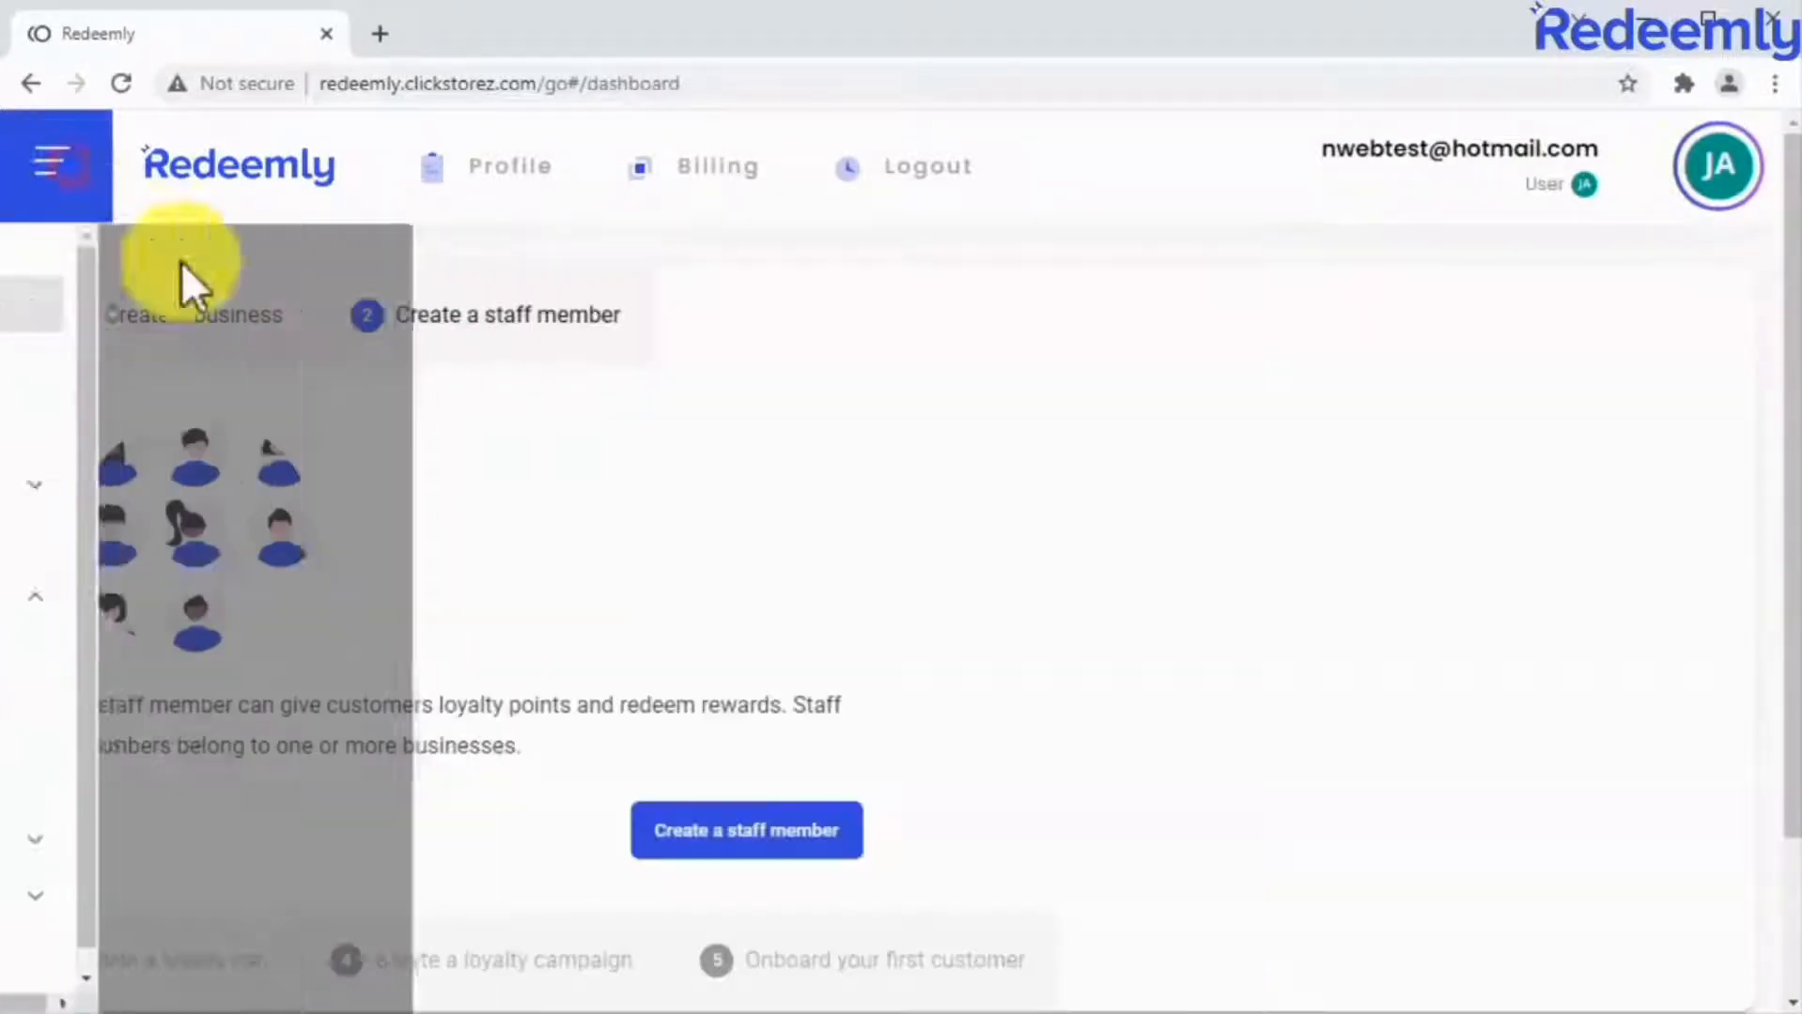
click(815, 828)
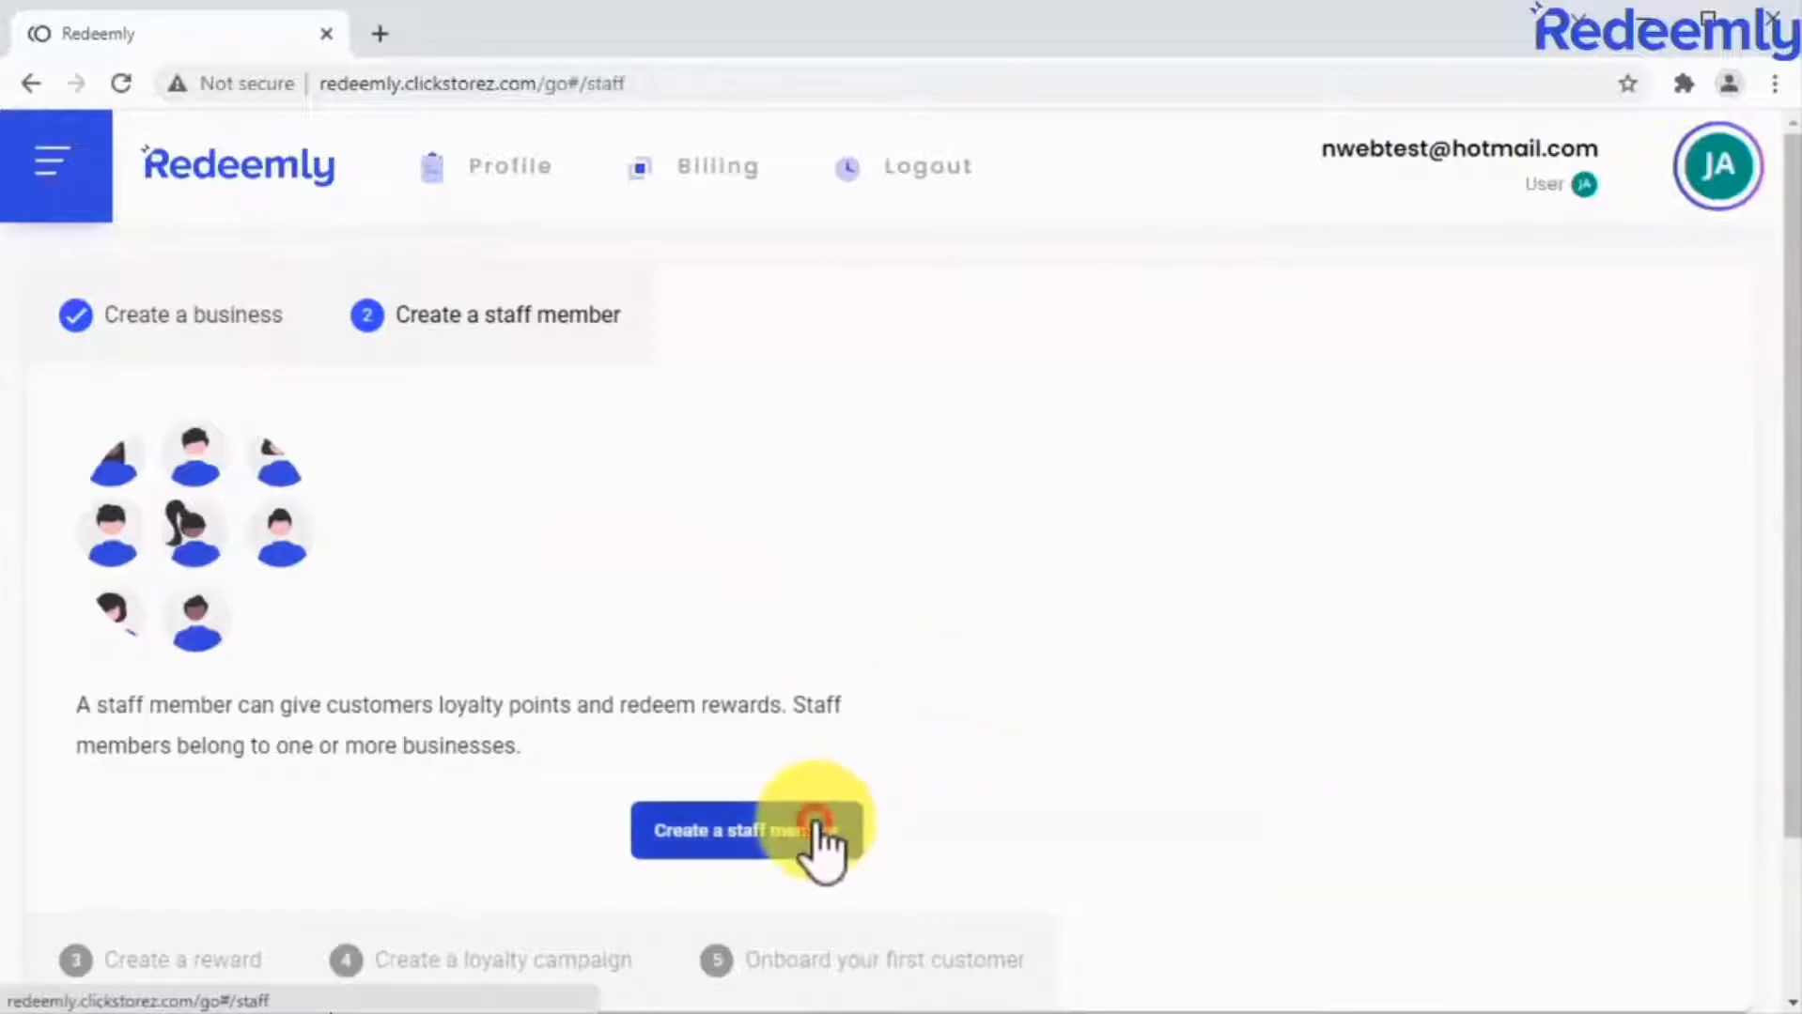
click(935, 763)
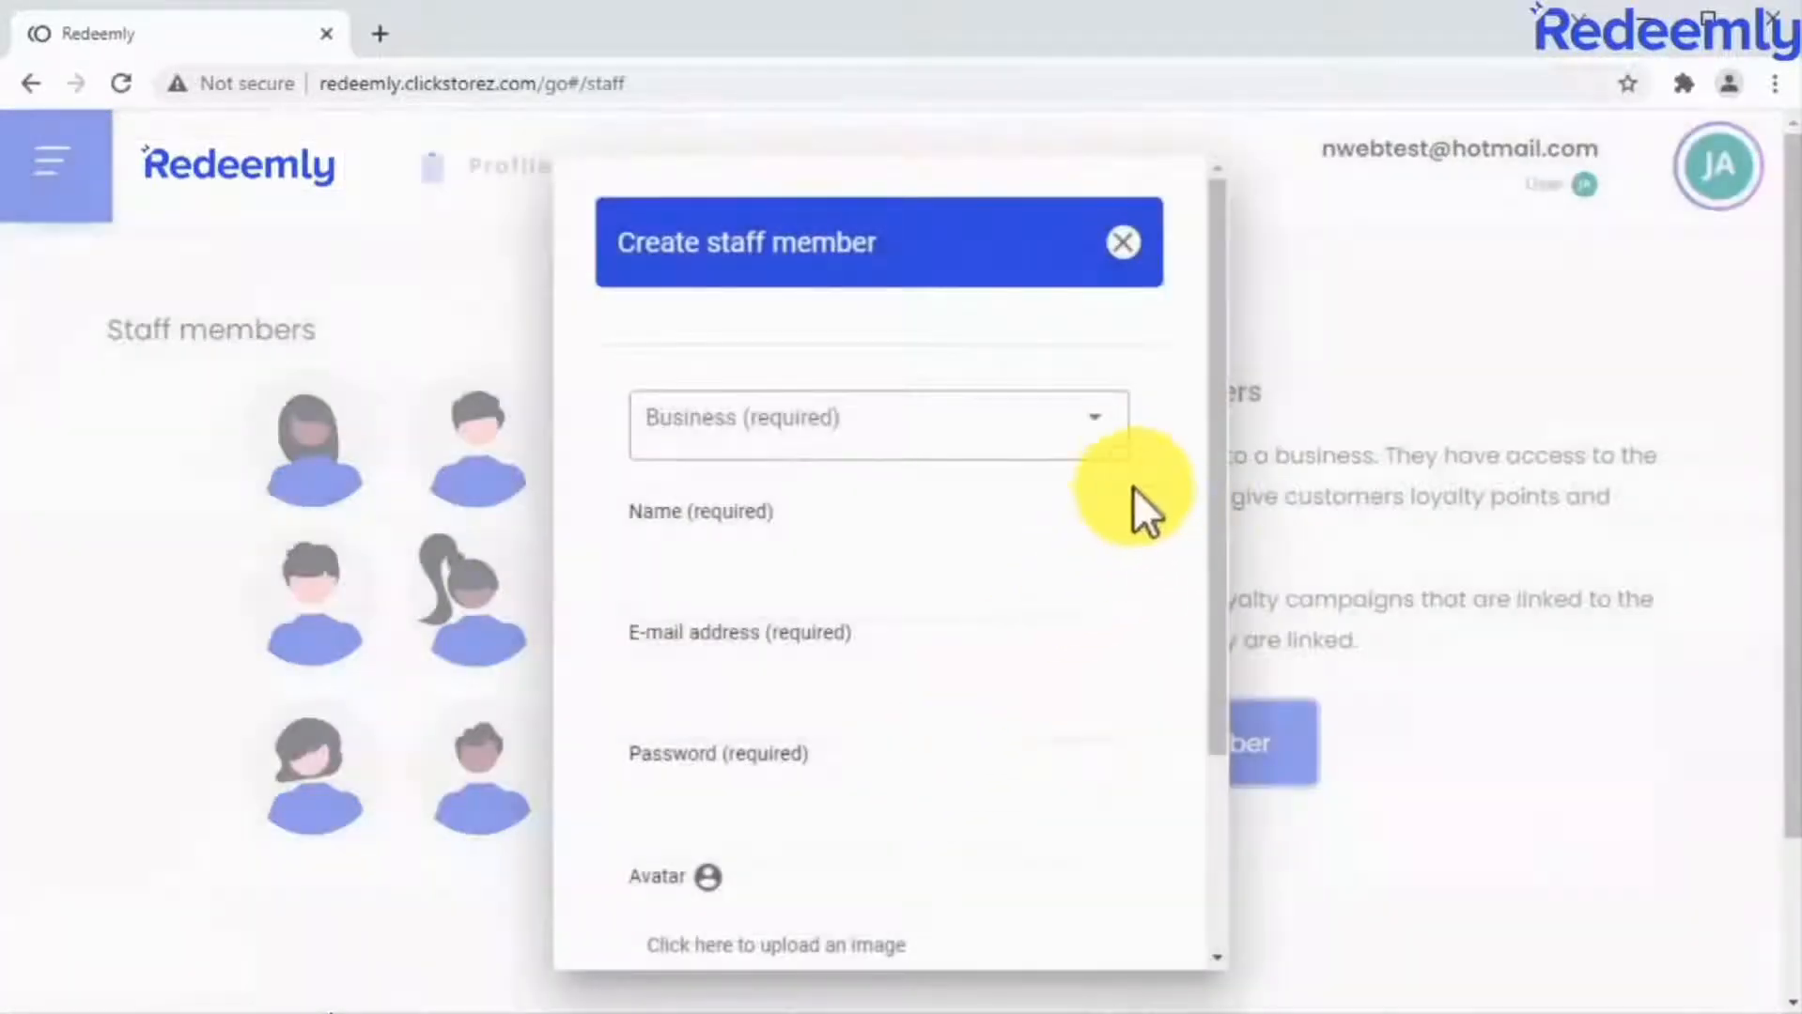
Assign the staff member to the One Health business and fill in their name and e-mail address.
click(1085, 430)
click(1046, 496)
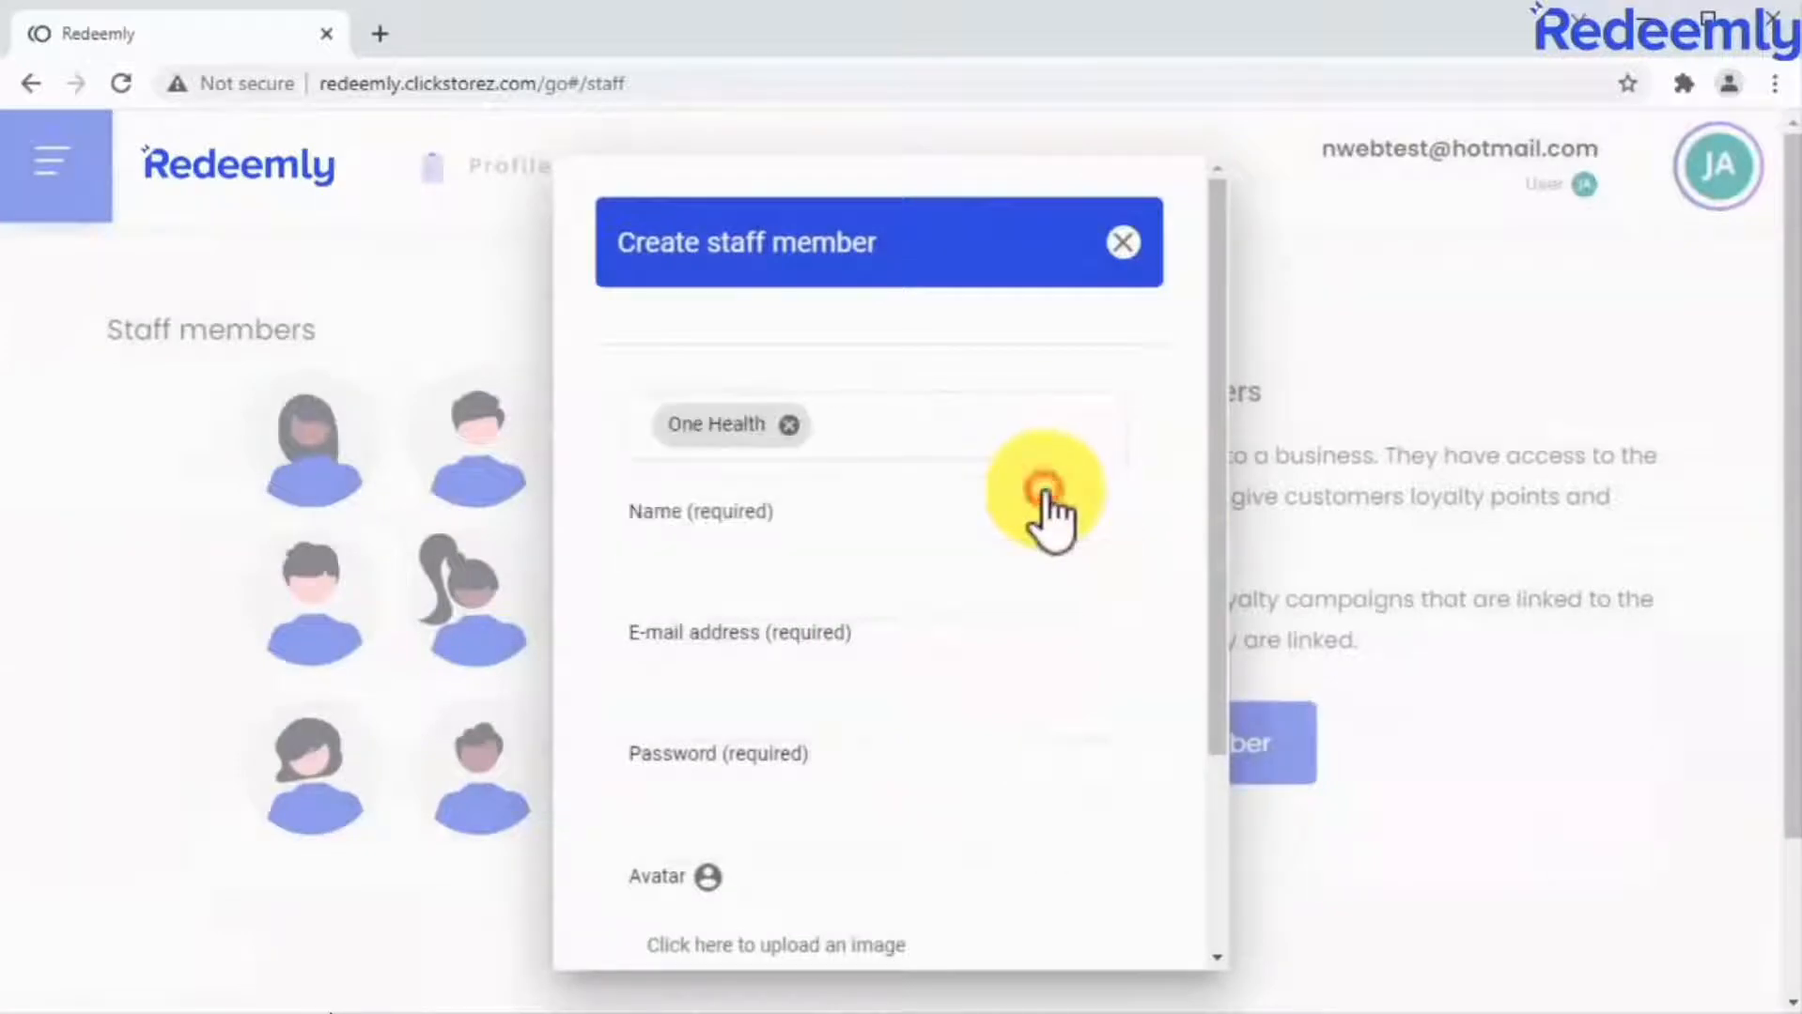
click(1056, 568)
text(James)
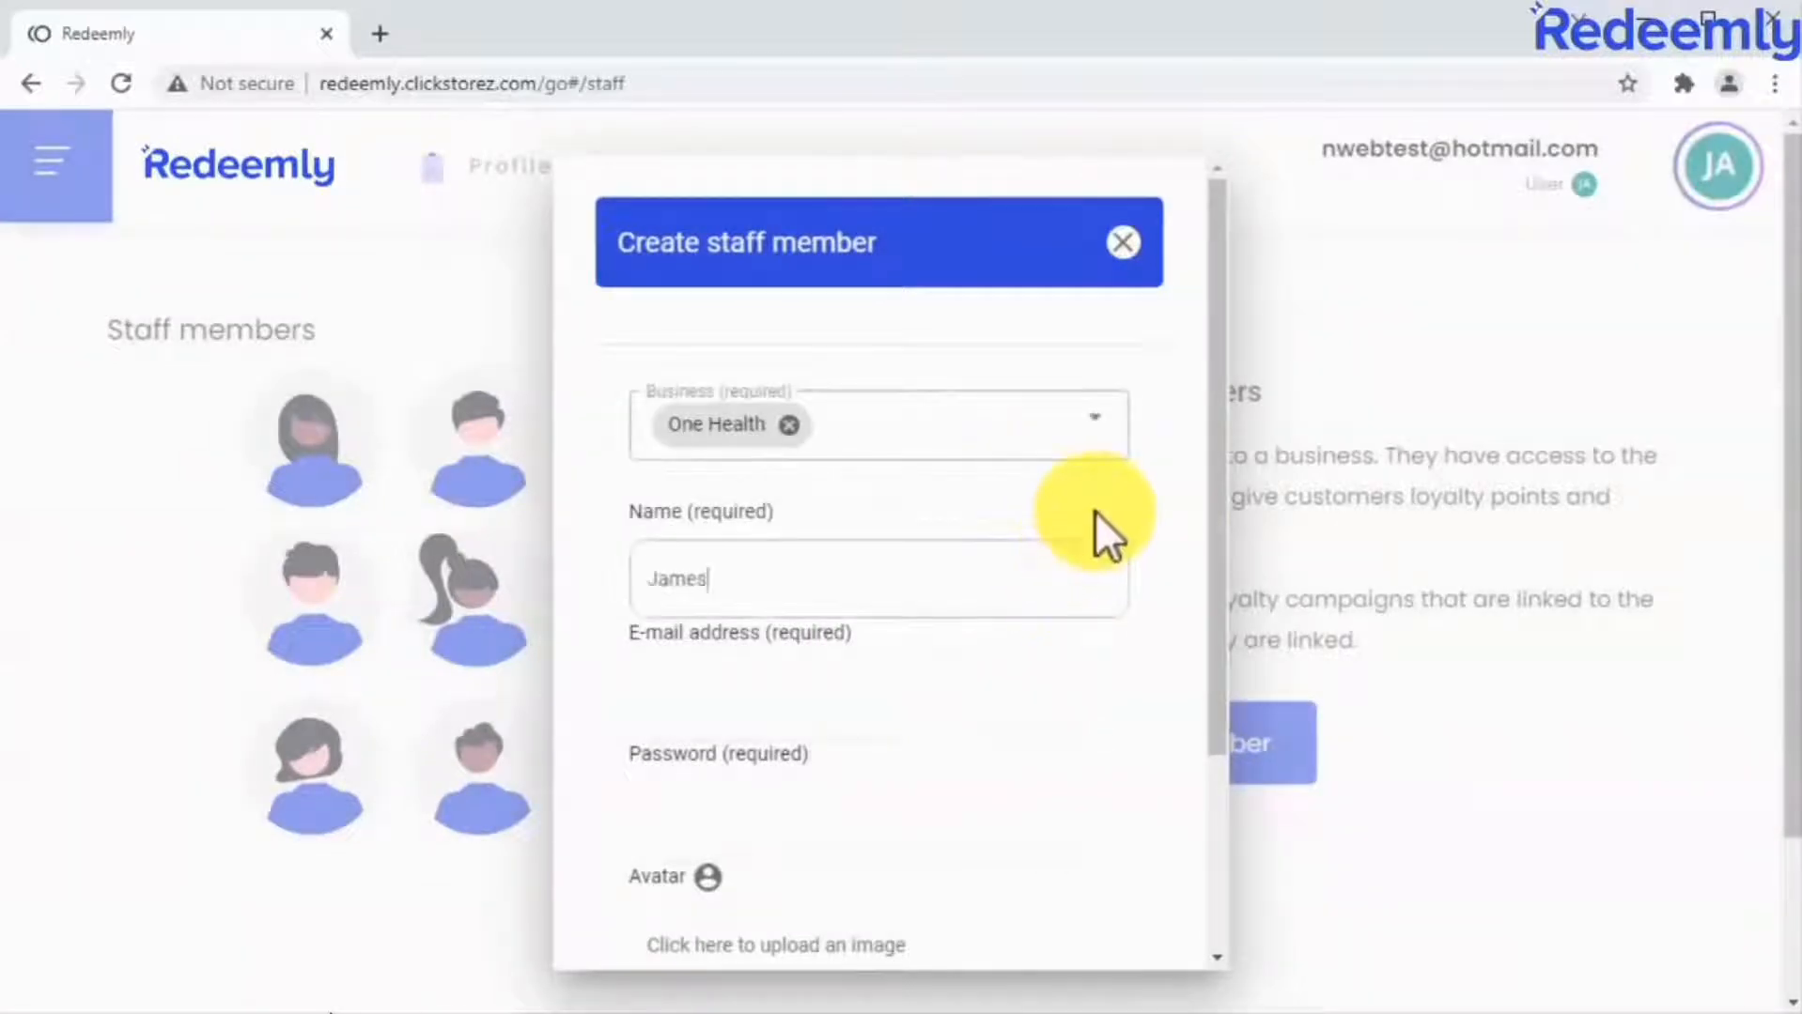
click(1086, 705)
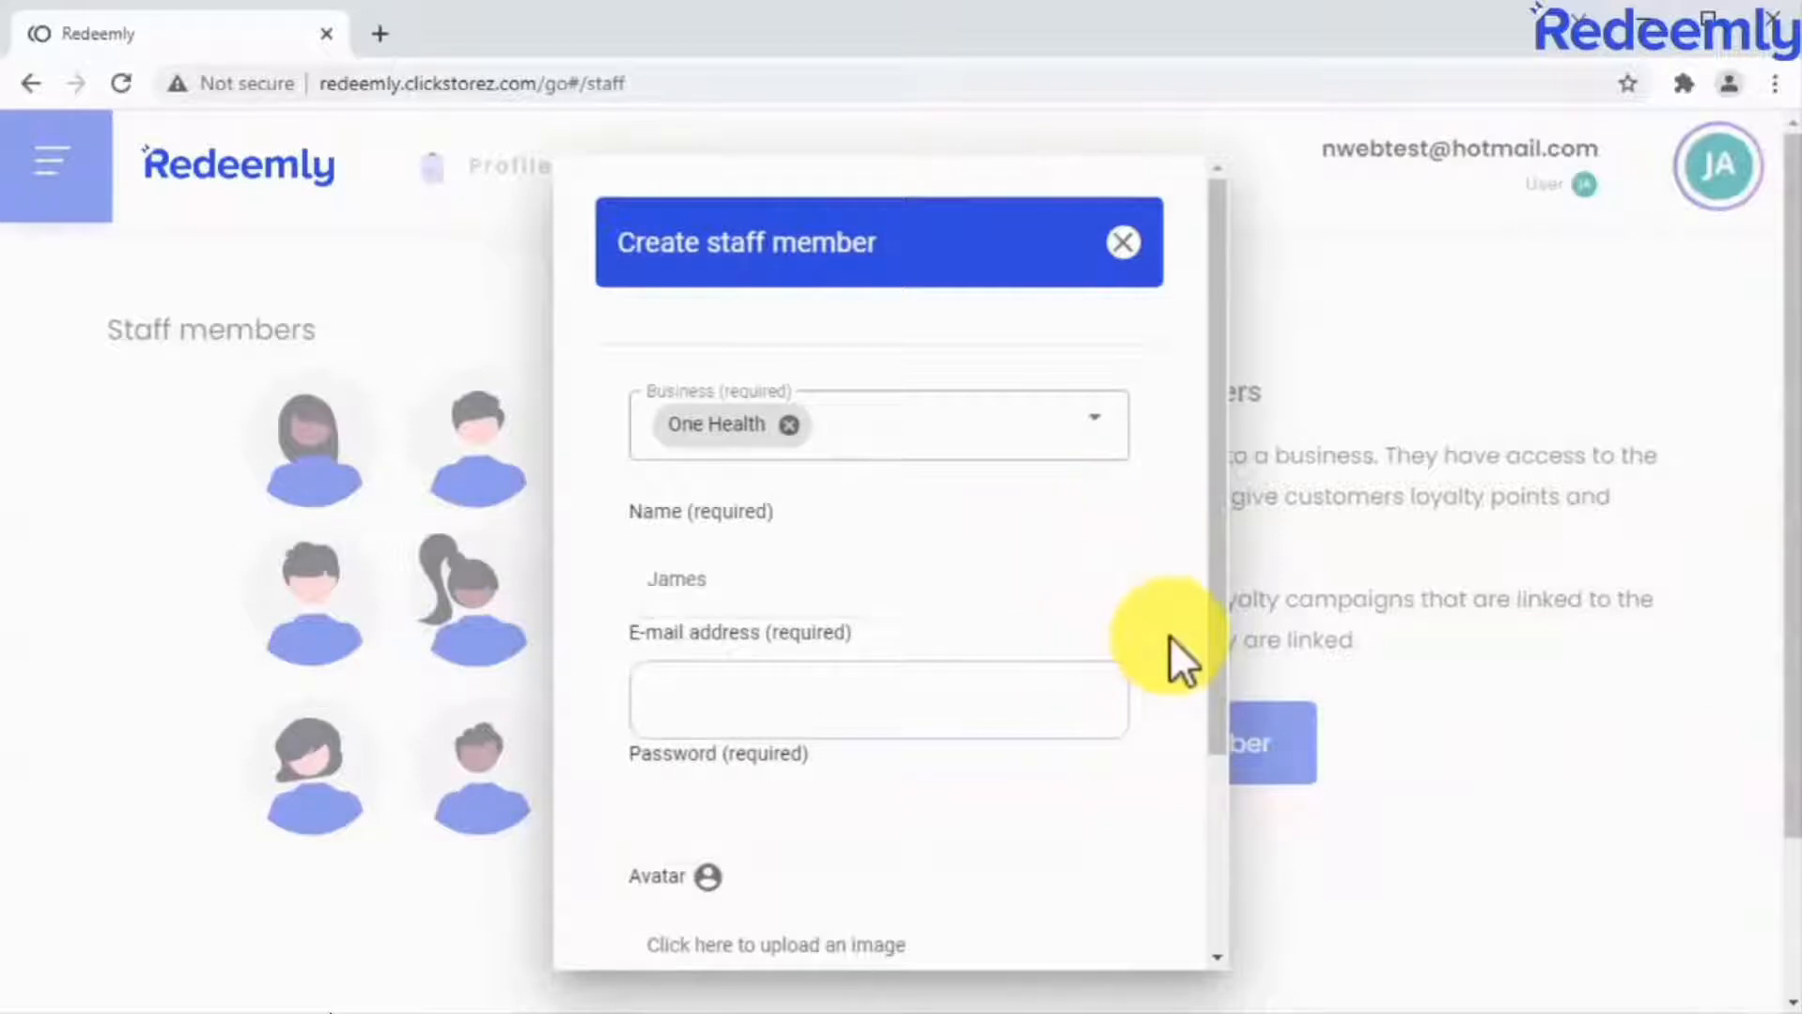
key(ctrl+v)
Enter the staff member's password, upload an avatar image, and create the staff member.
scroll(1169, 635, down, 3)
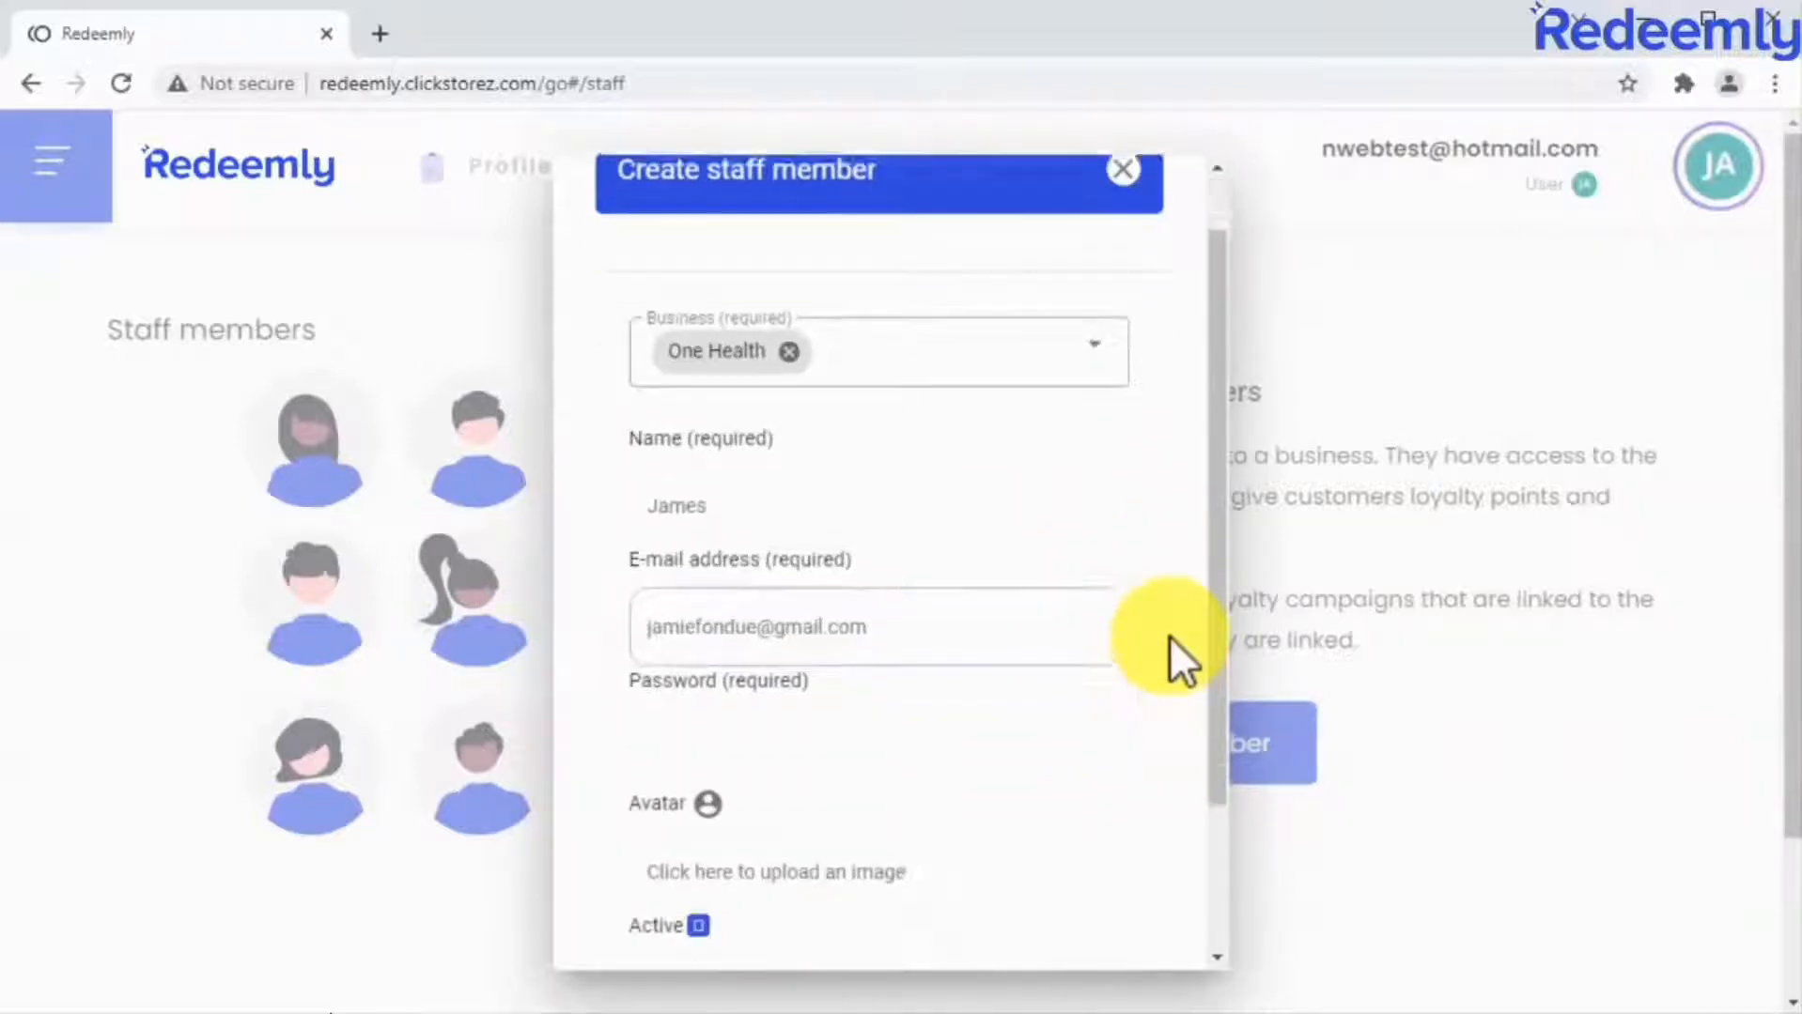
click(1116, 572)
key(ctrl+v)
click(1090, 666)
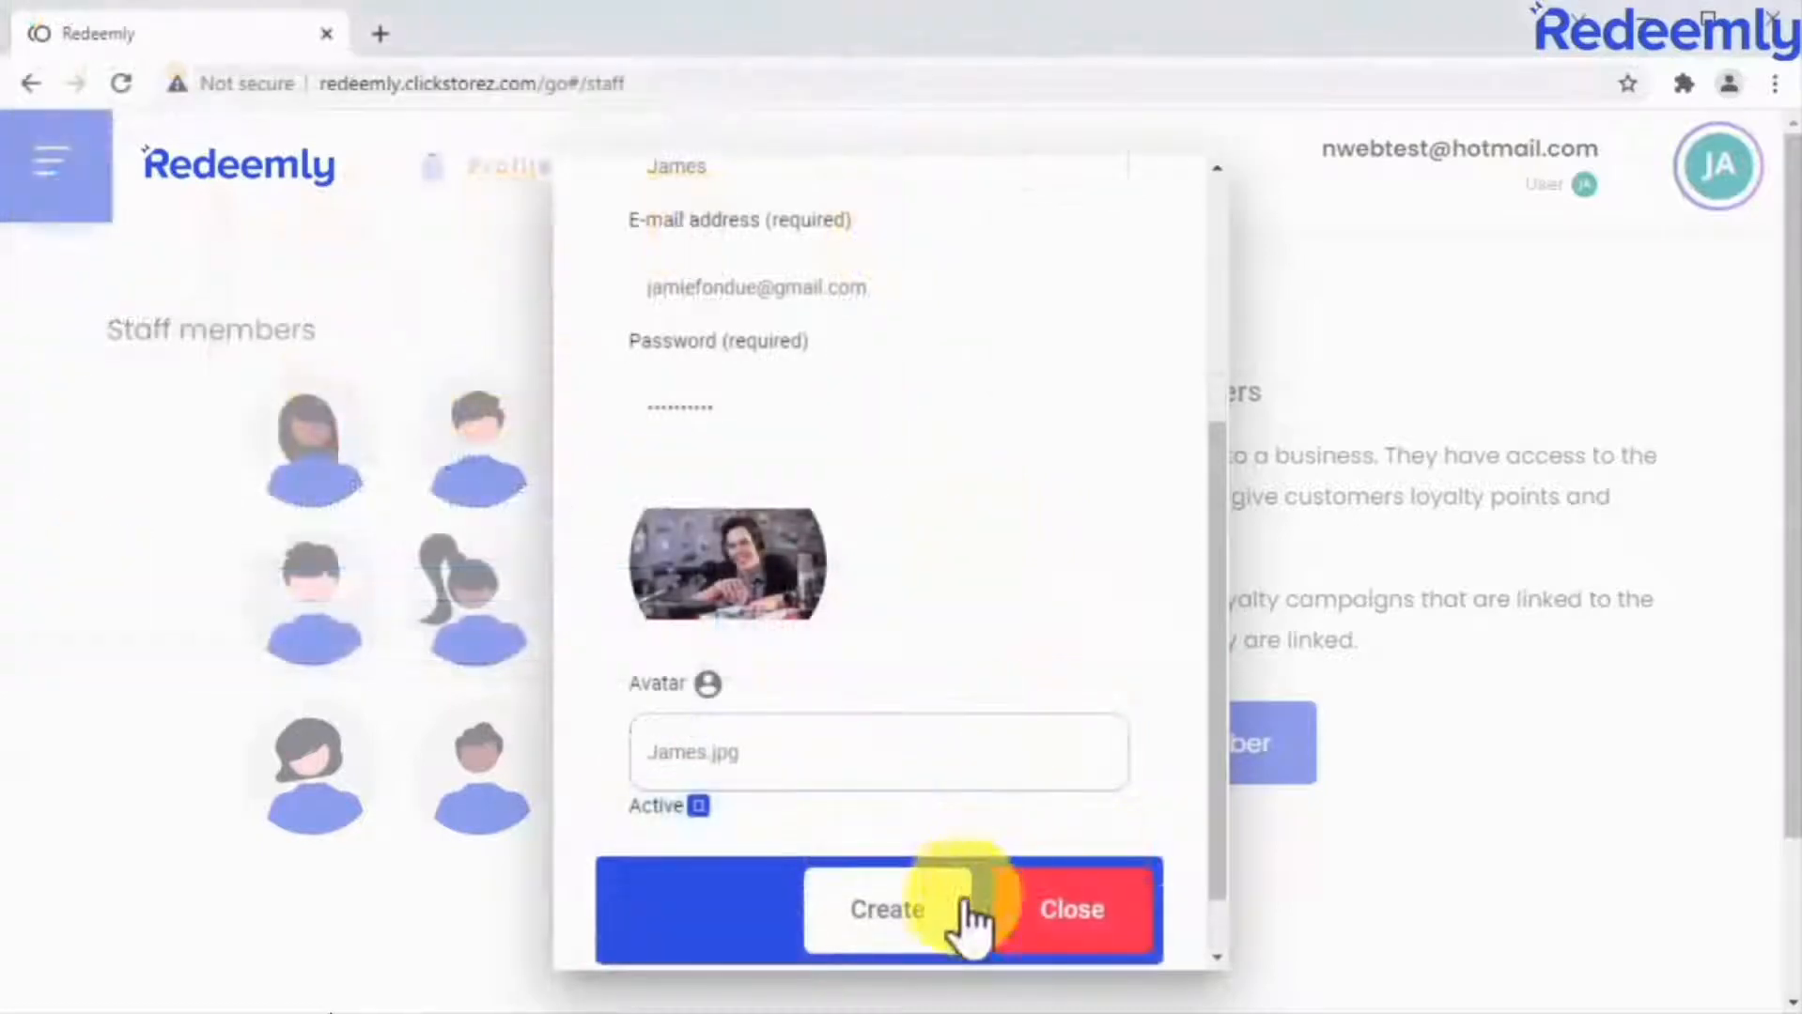
click(951, 918)
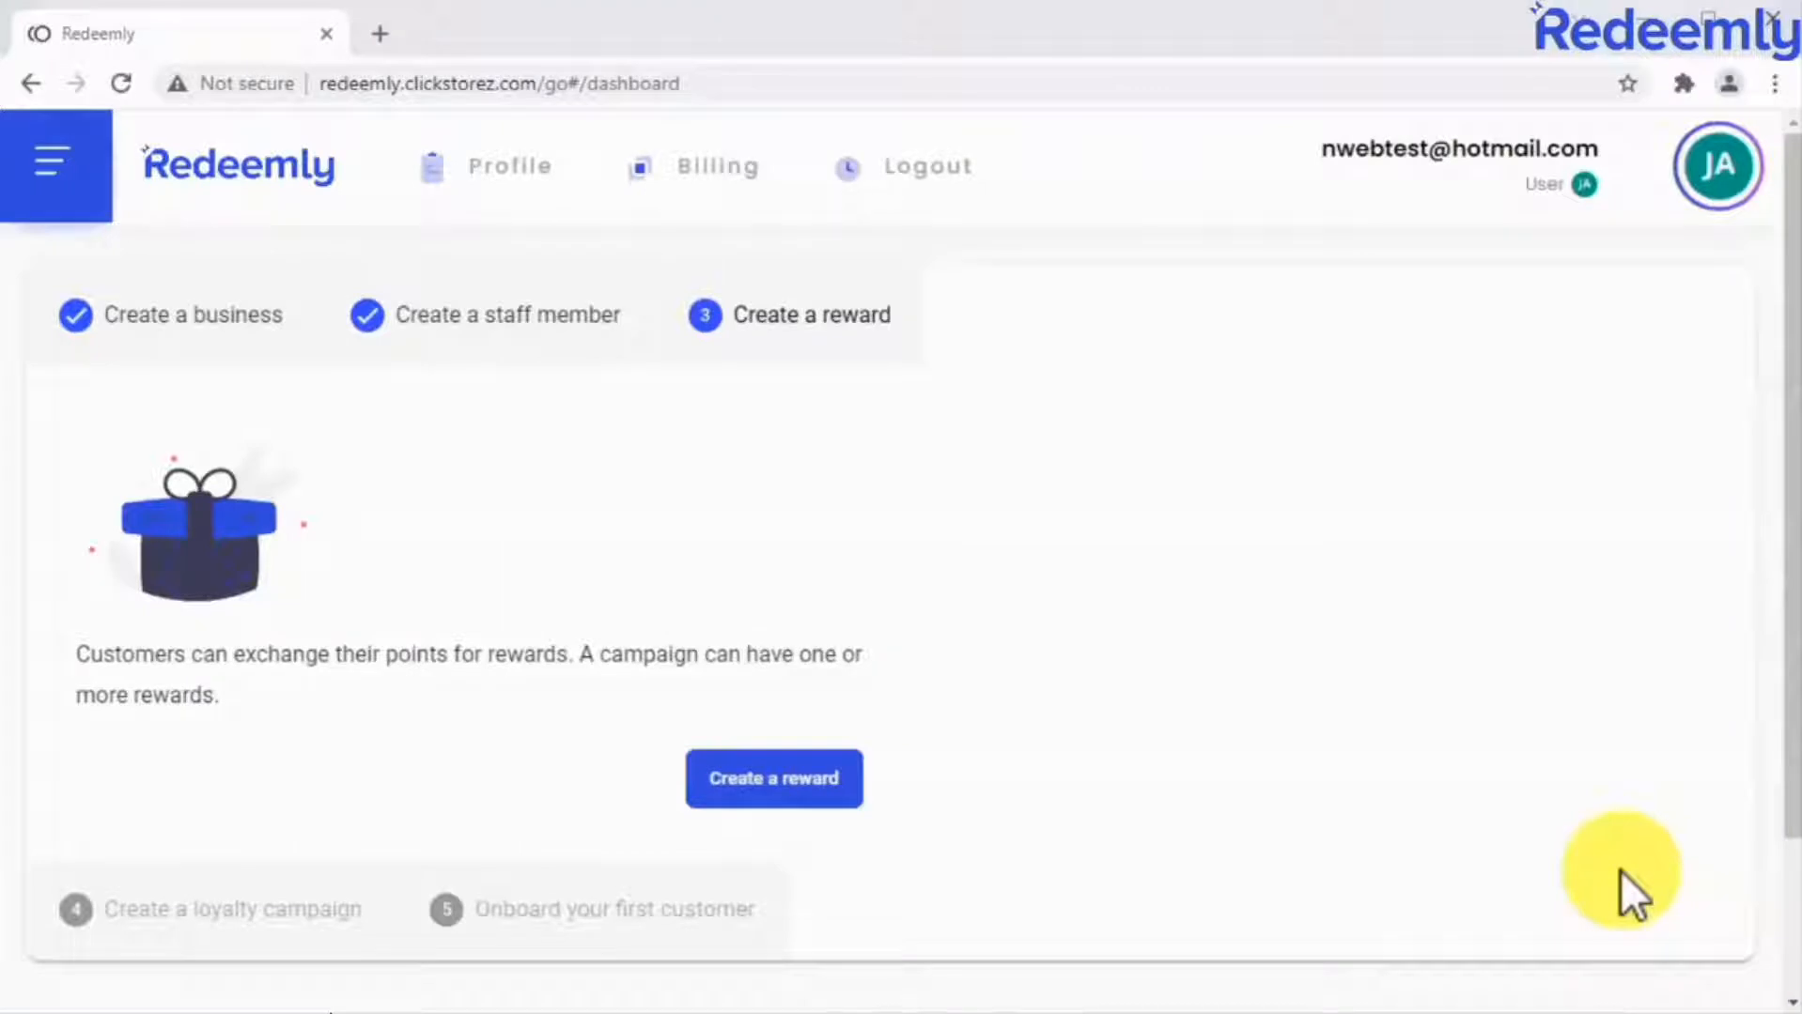
Start a new reward titled "Reward #1".
click(814, 779)
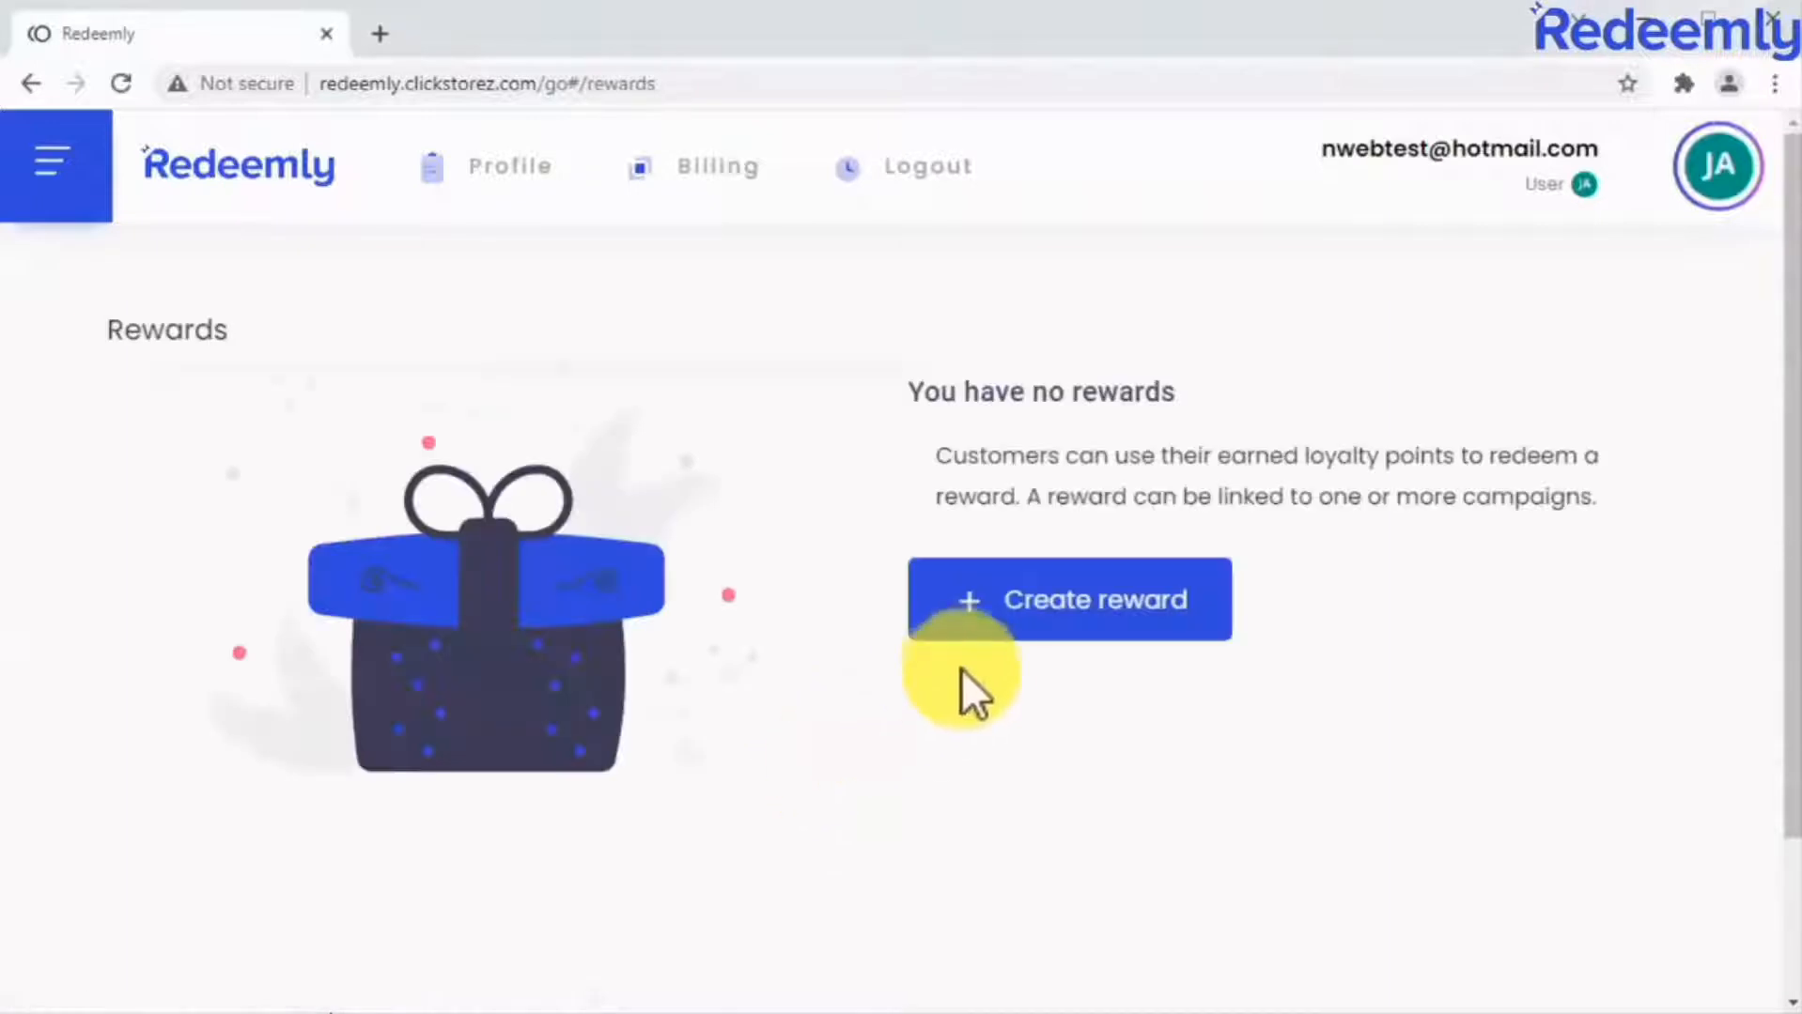
click(1023, 625)
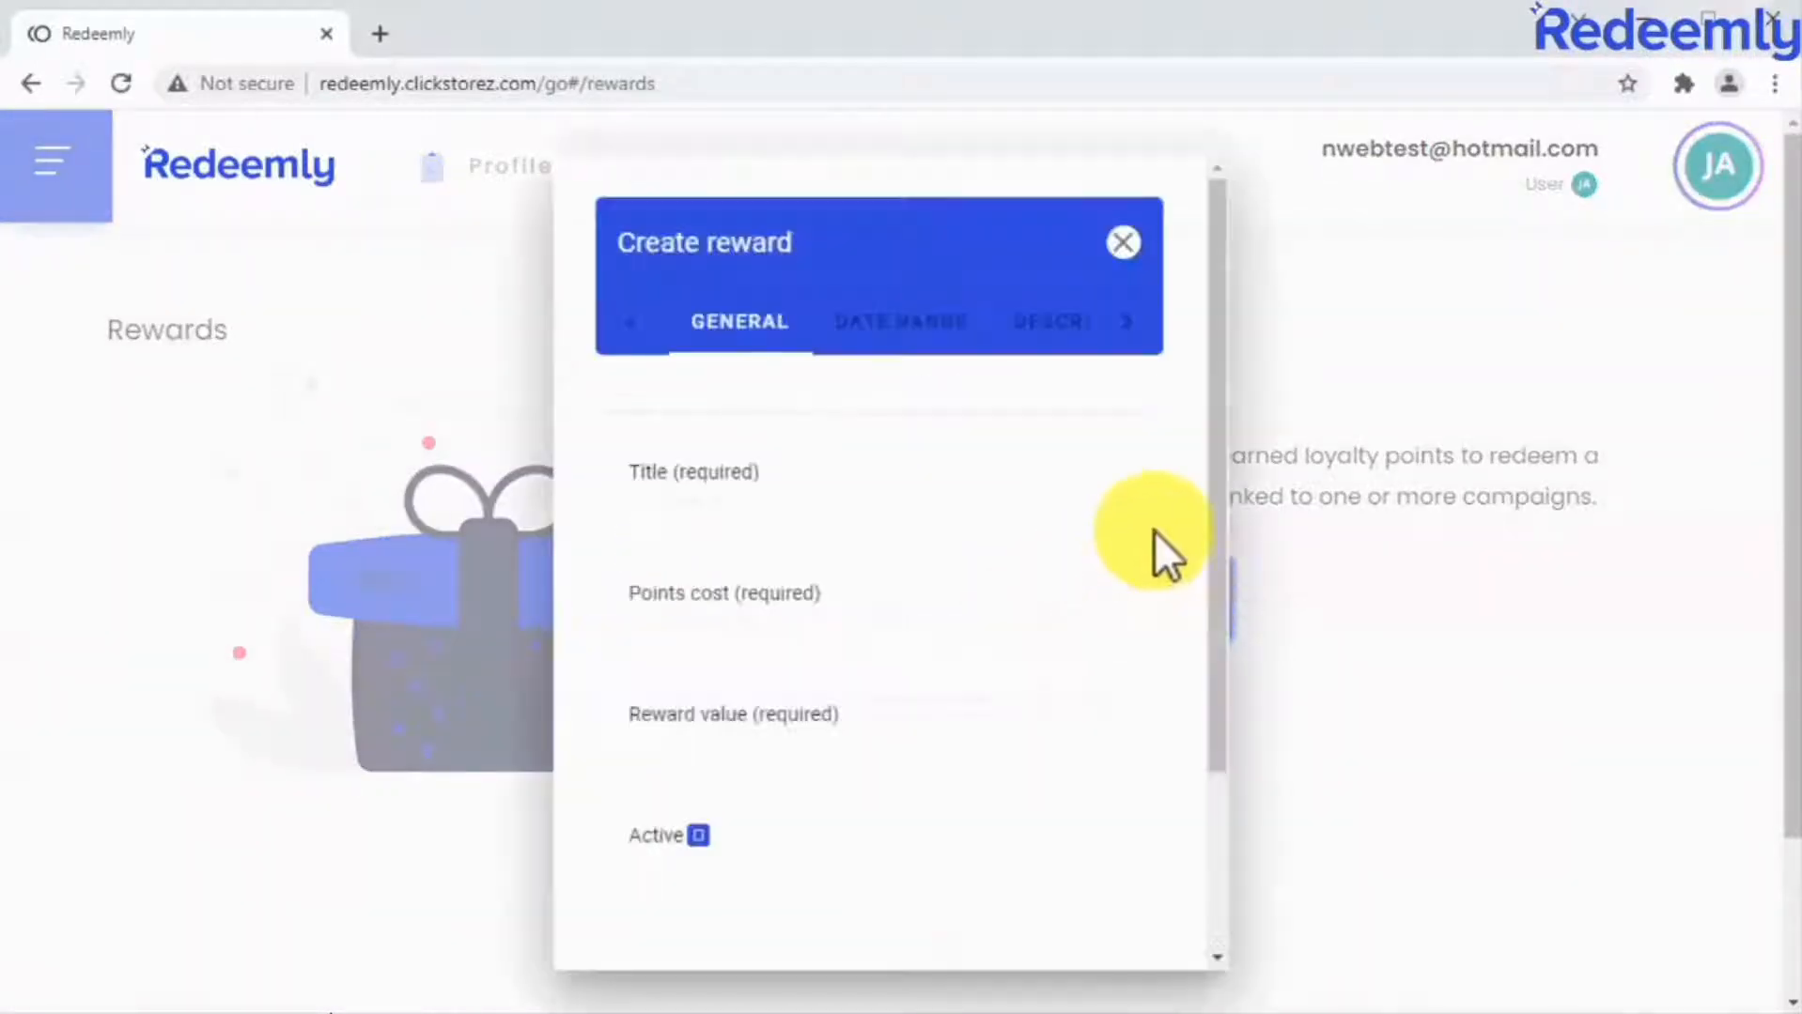
click(1082, 536)
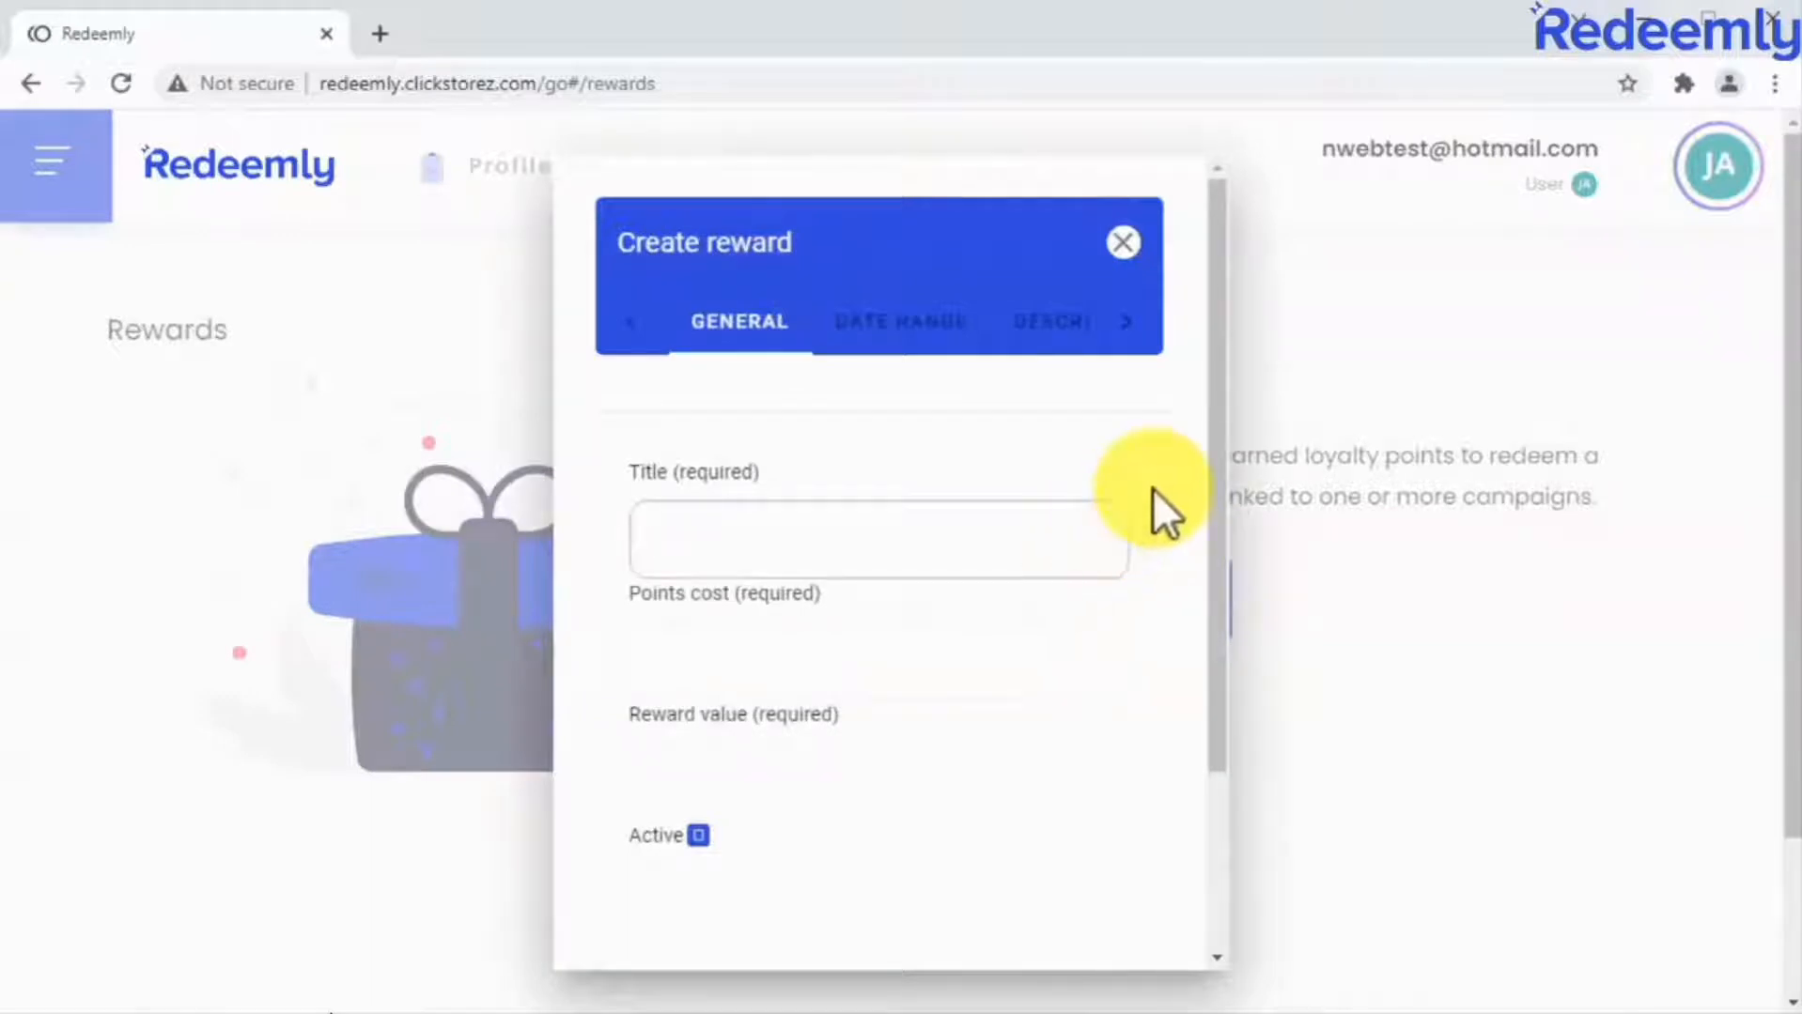
text(Reward #1)
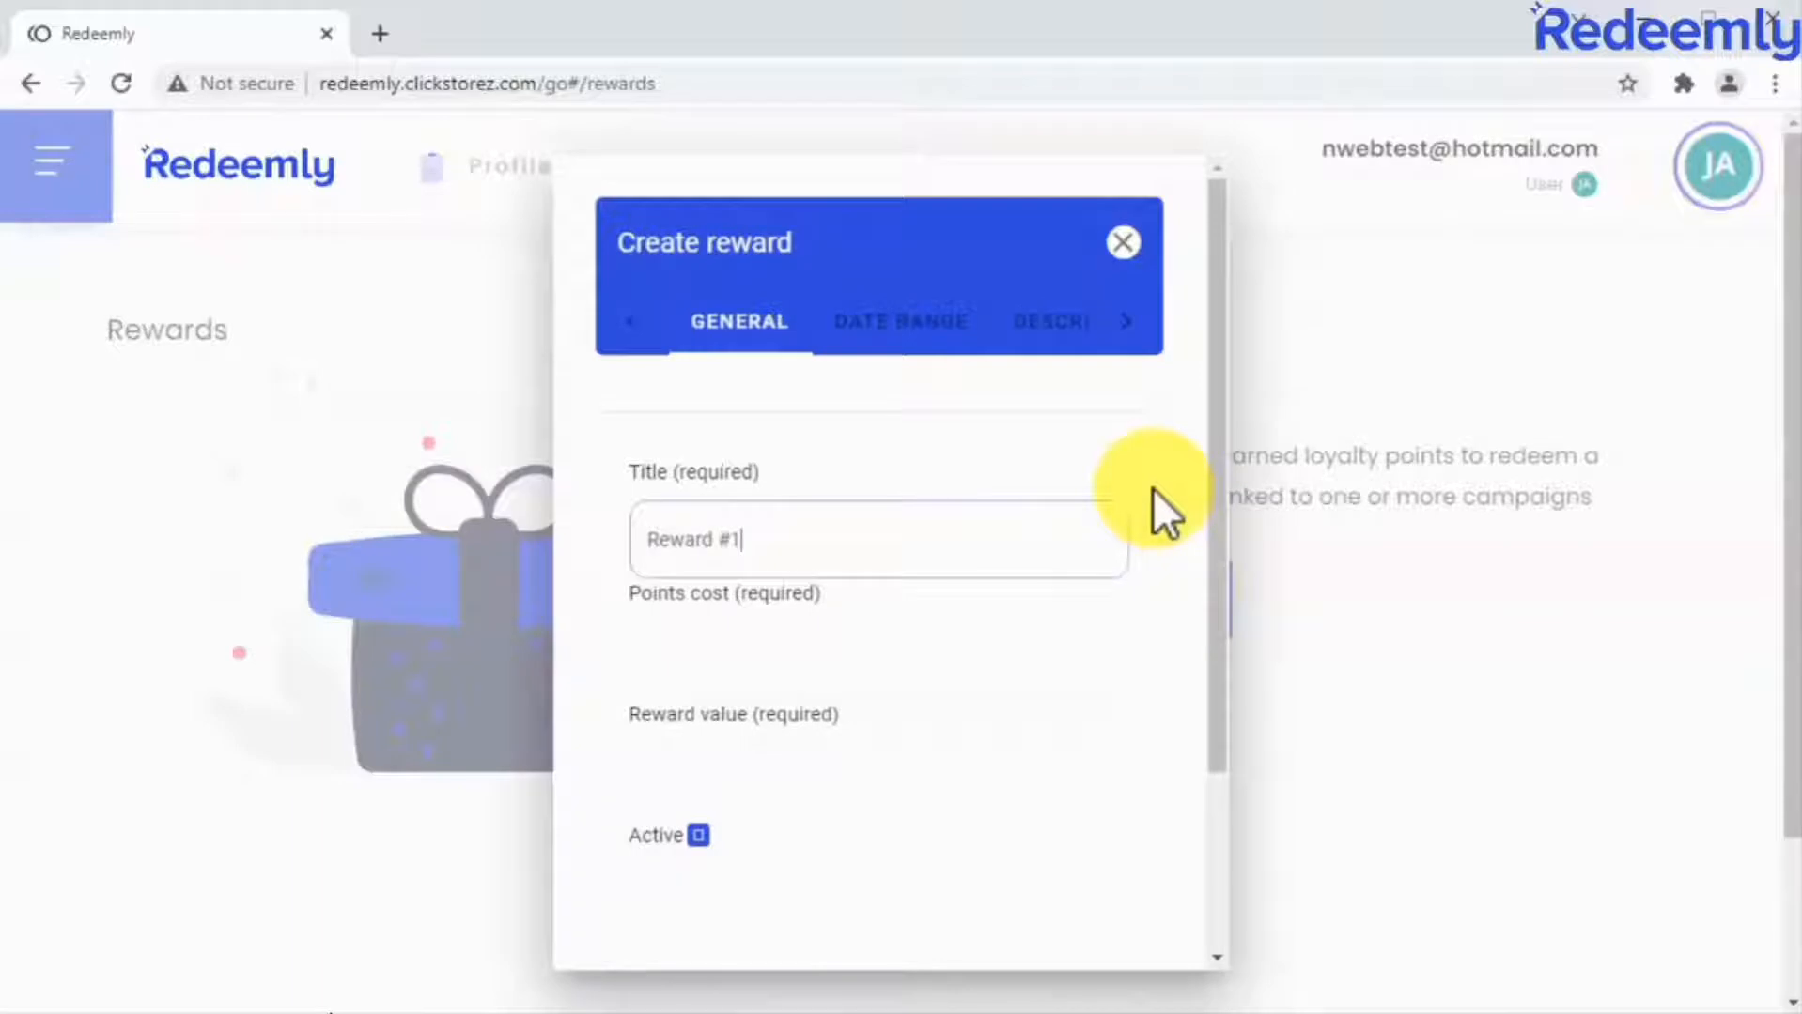
Set the reward's points cost to 100 and its reward value to 49.
click(1007, 656)
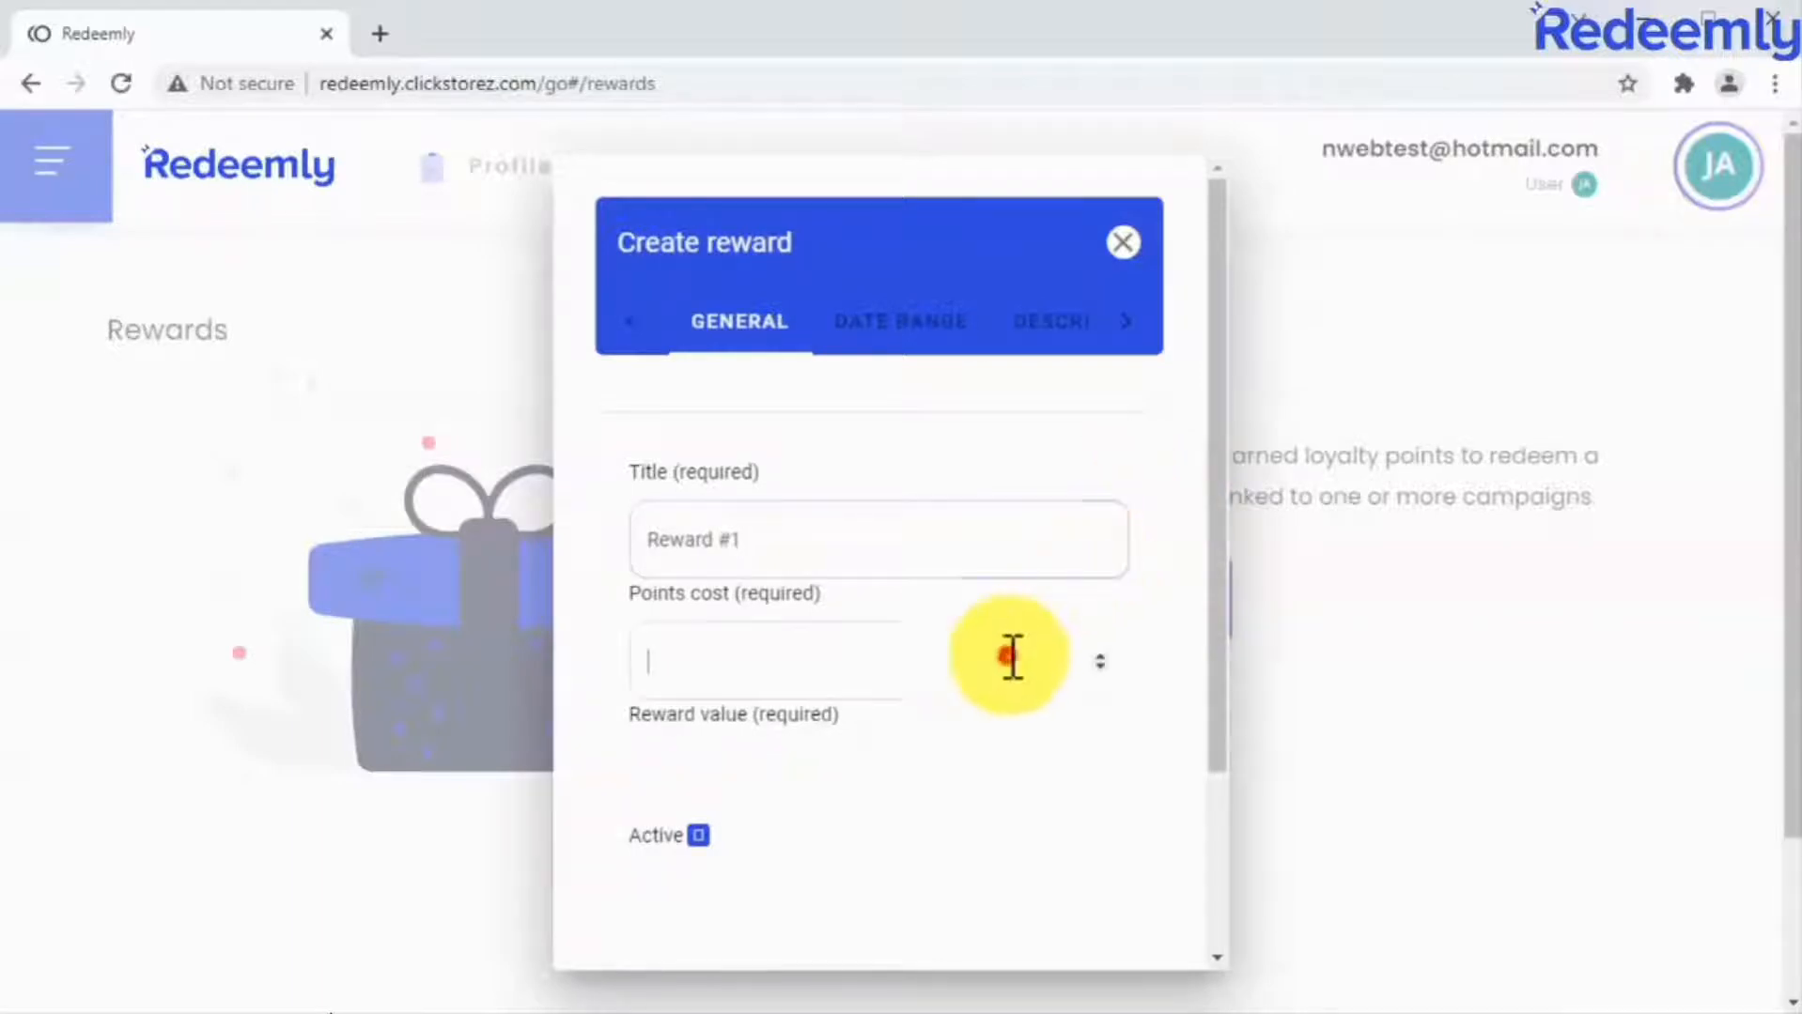
text(10)
scroll(1156, 554, down, 2)
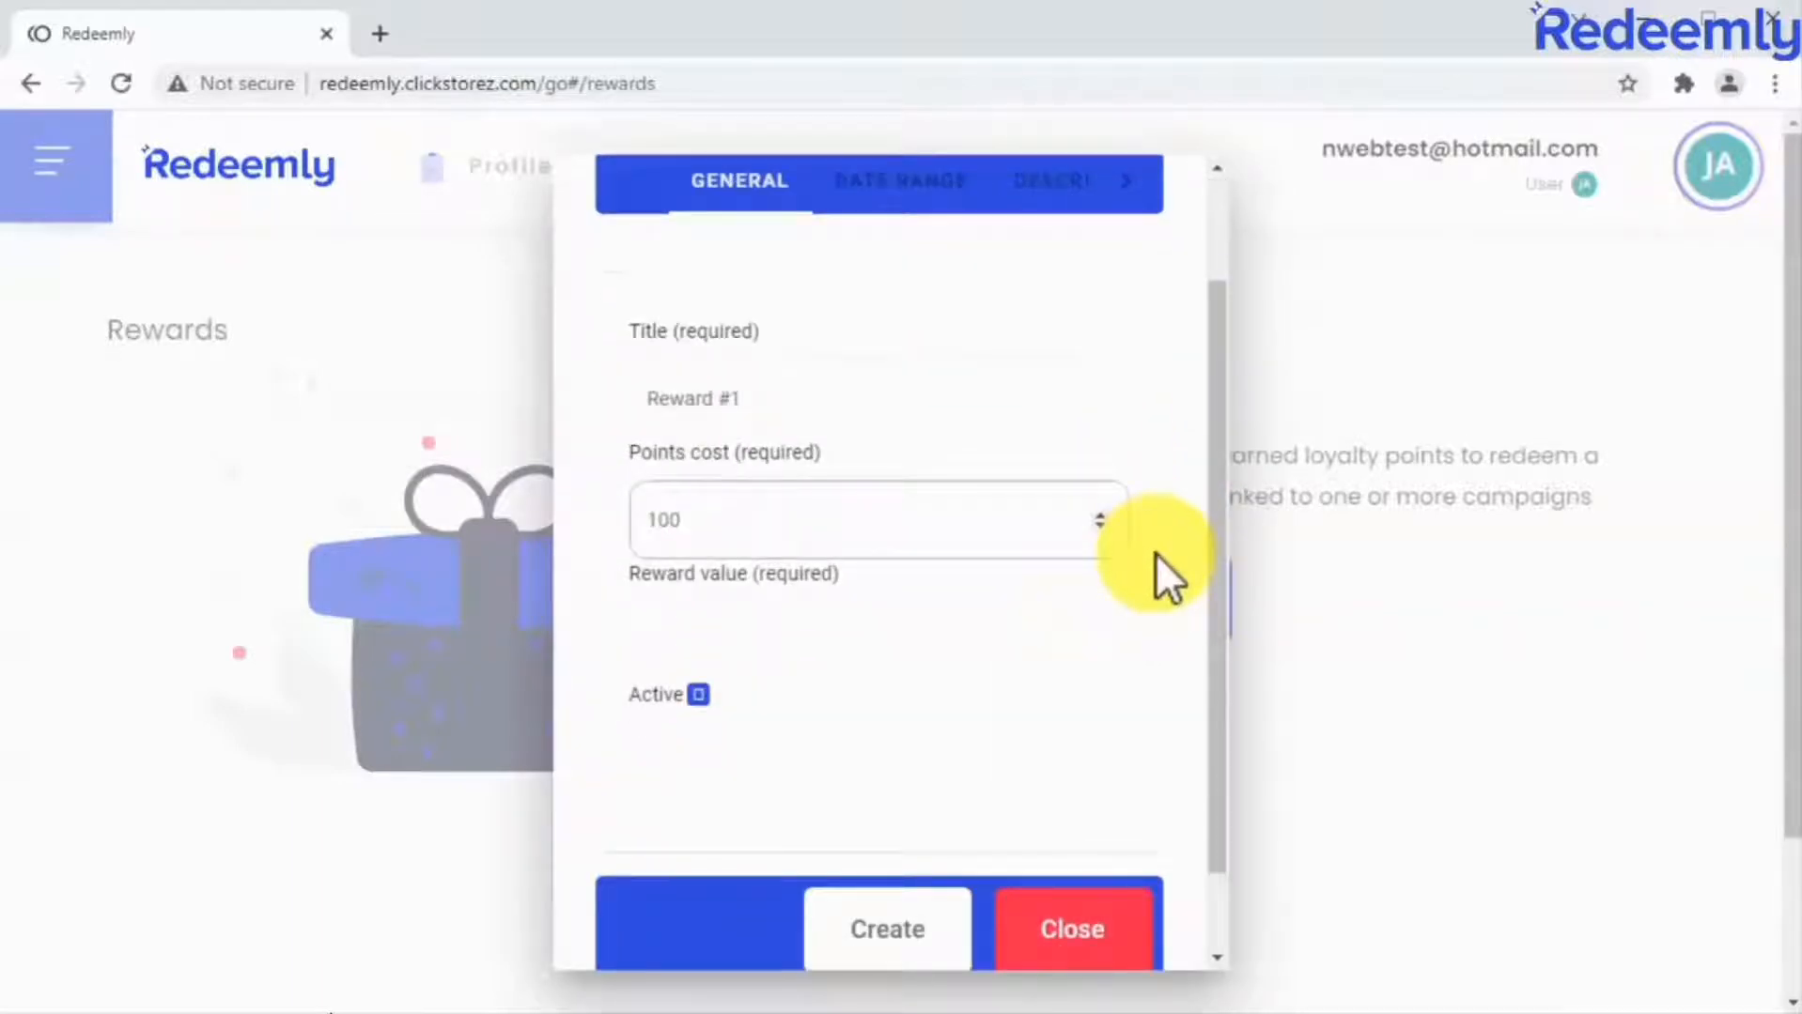
click(1050, 635)
text(4)
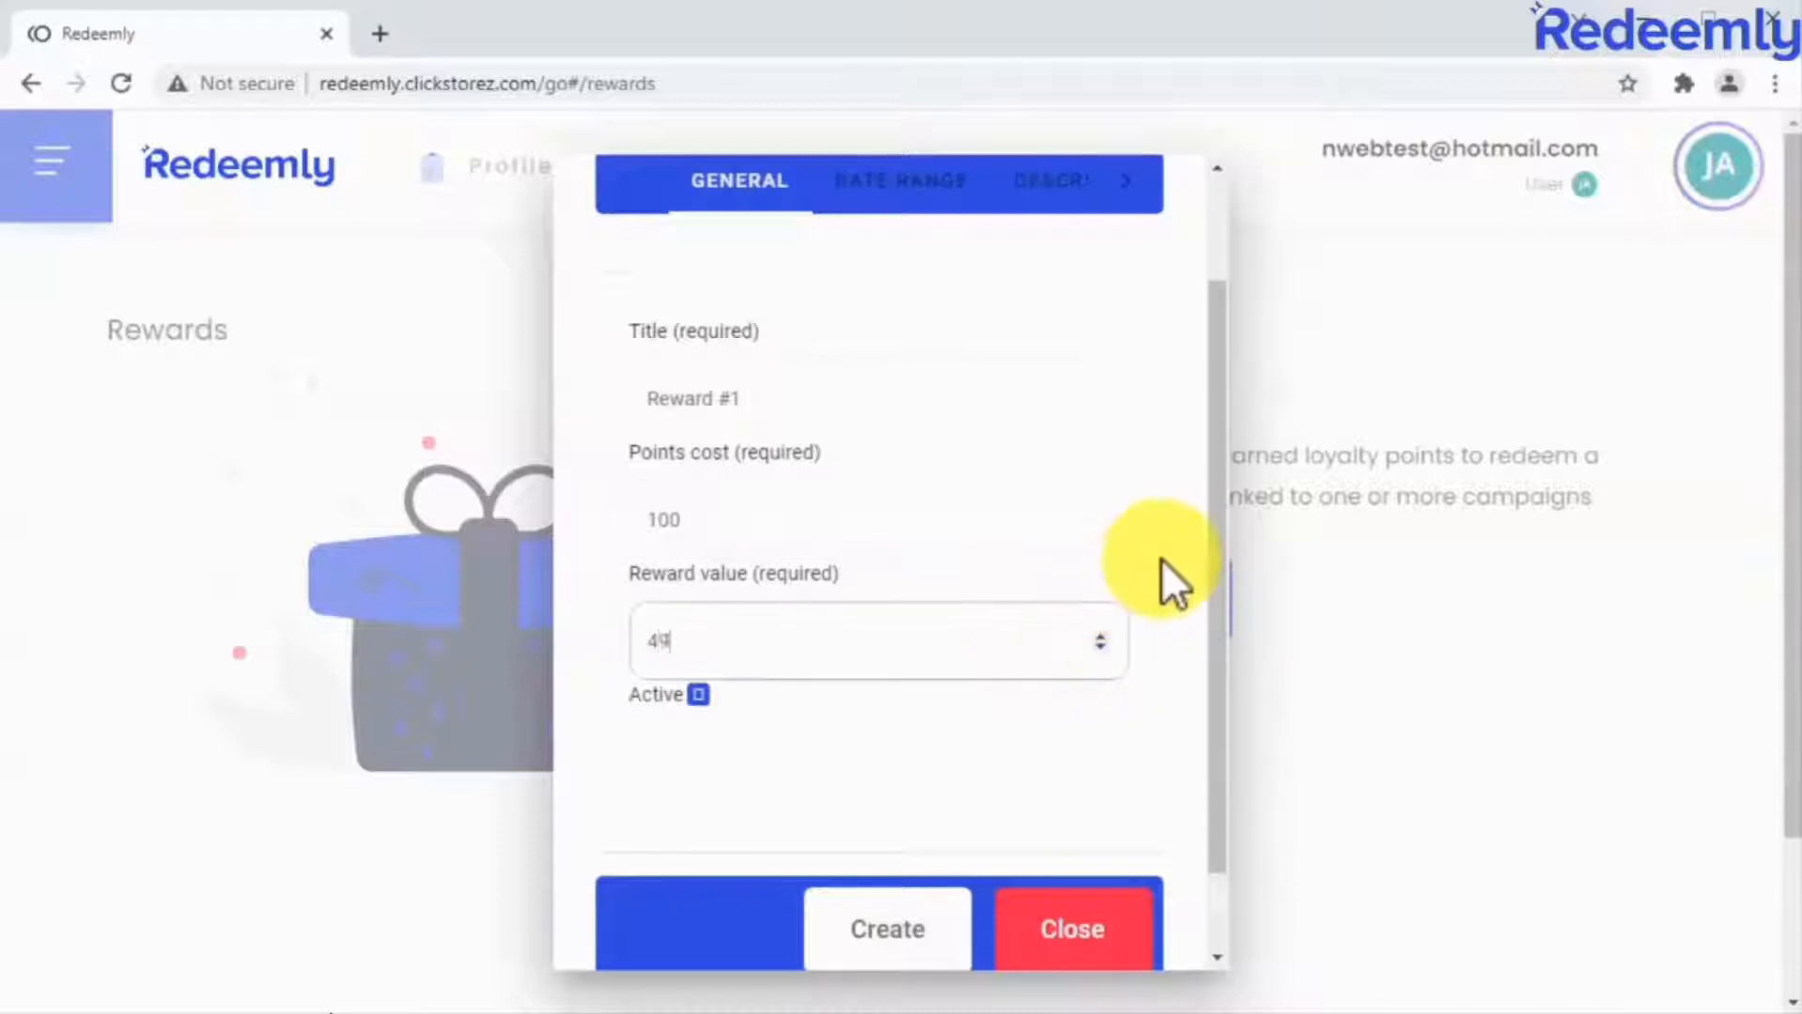
text(9)
Check the reward's active-from and expiry dates, opening the expiry calendar and closing it without changes.
scroll(1161, 558, up, 2)
click(933, 319)
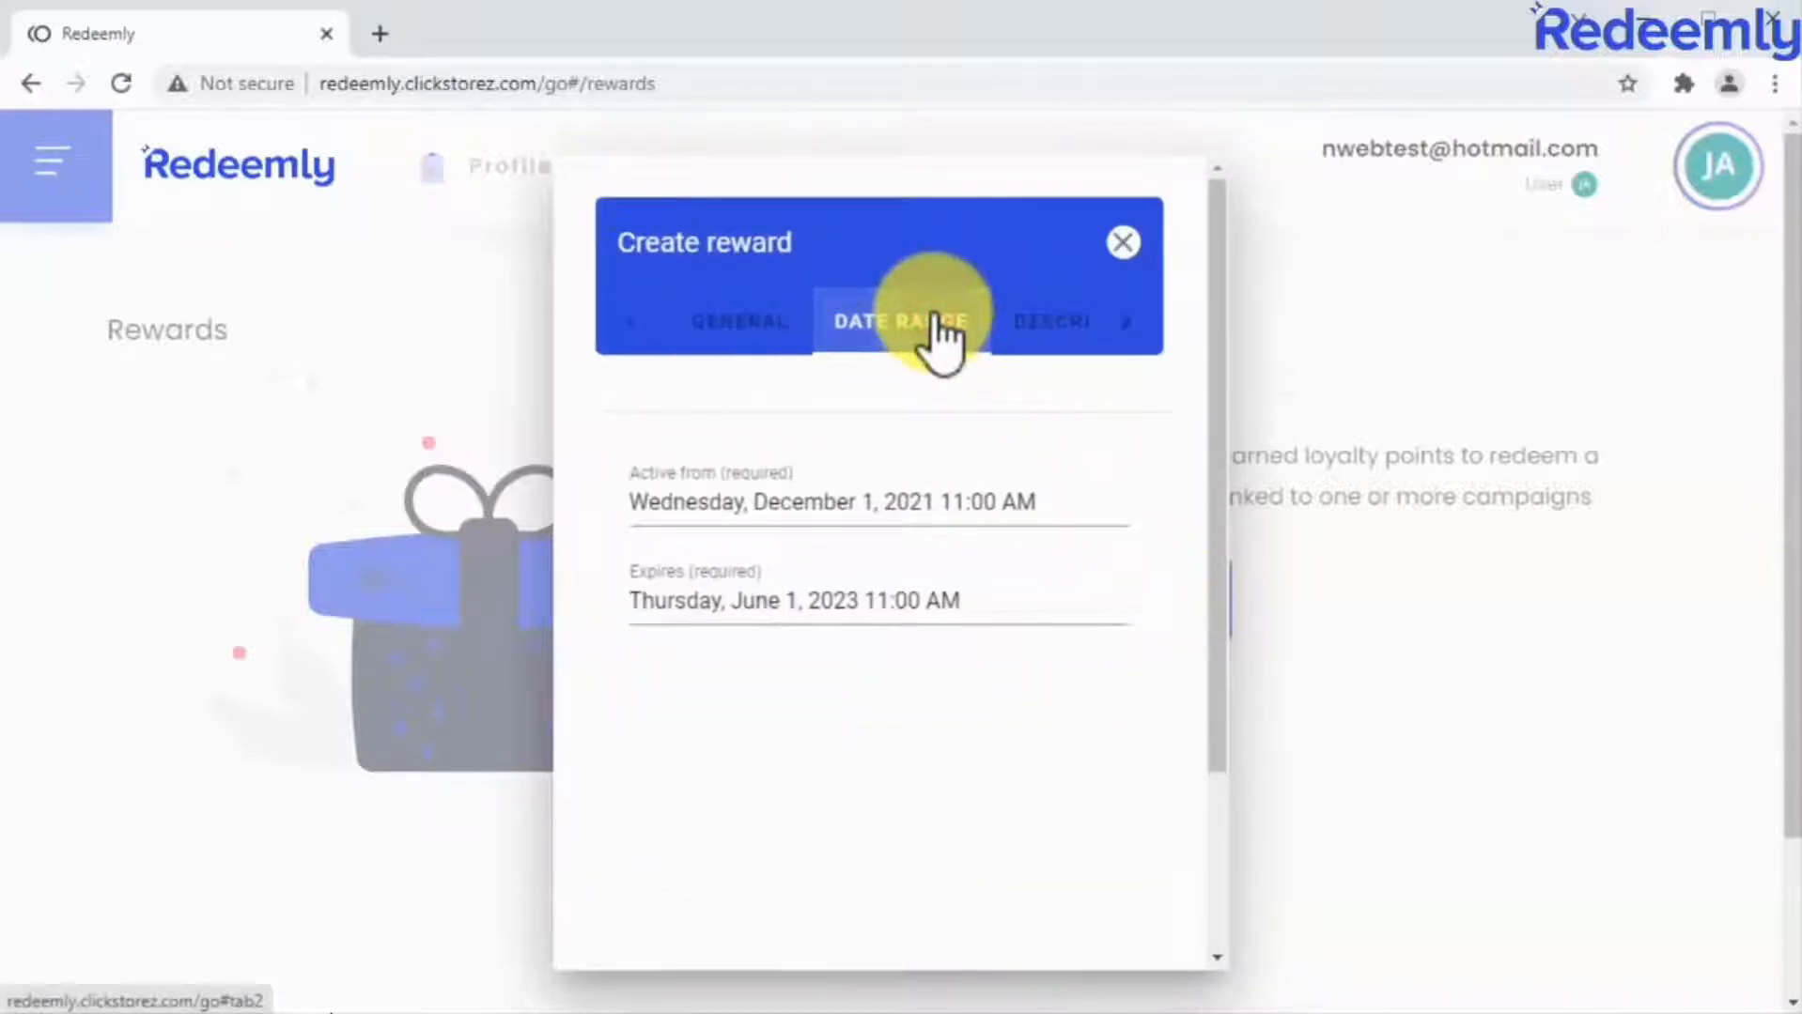
click(789, 593)
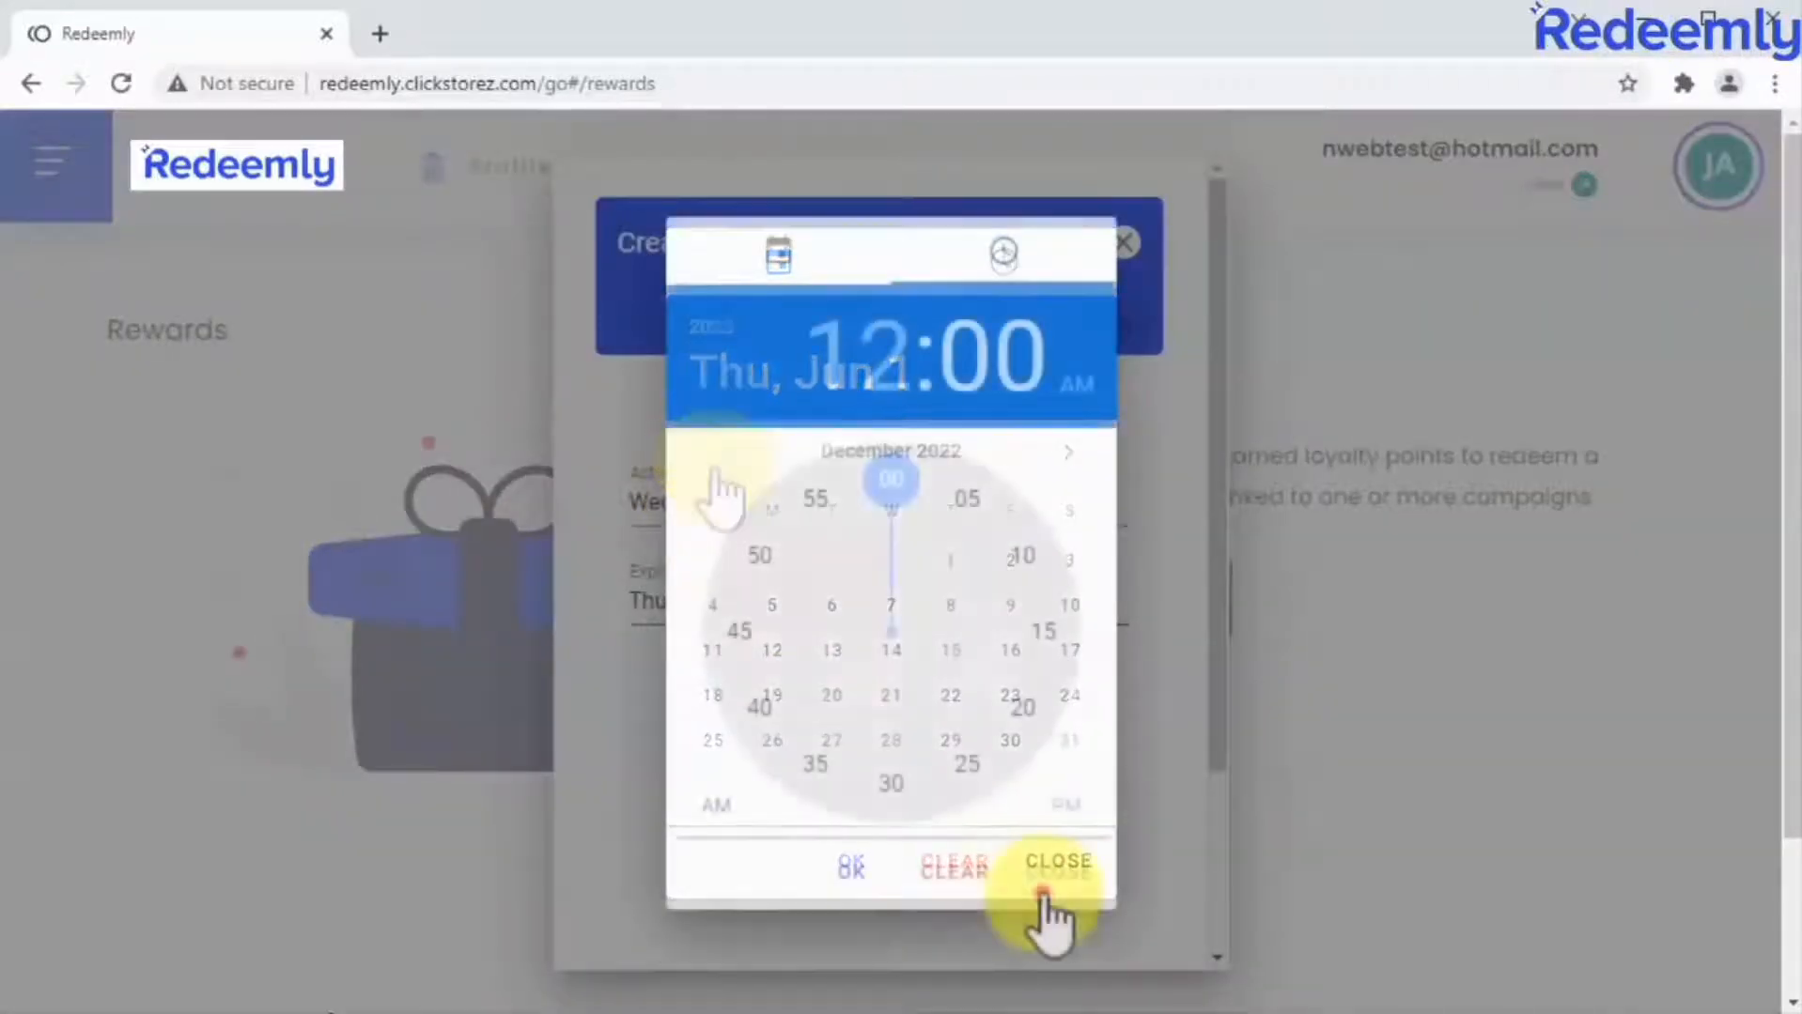
click(1038, 864)
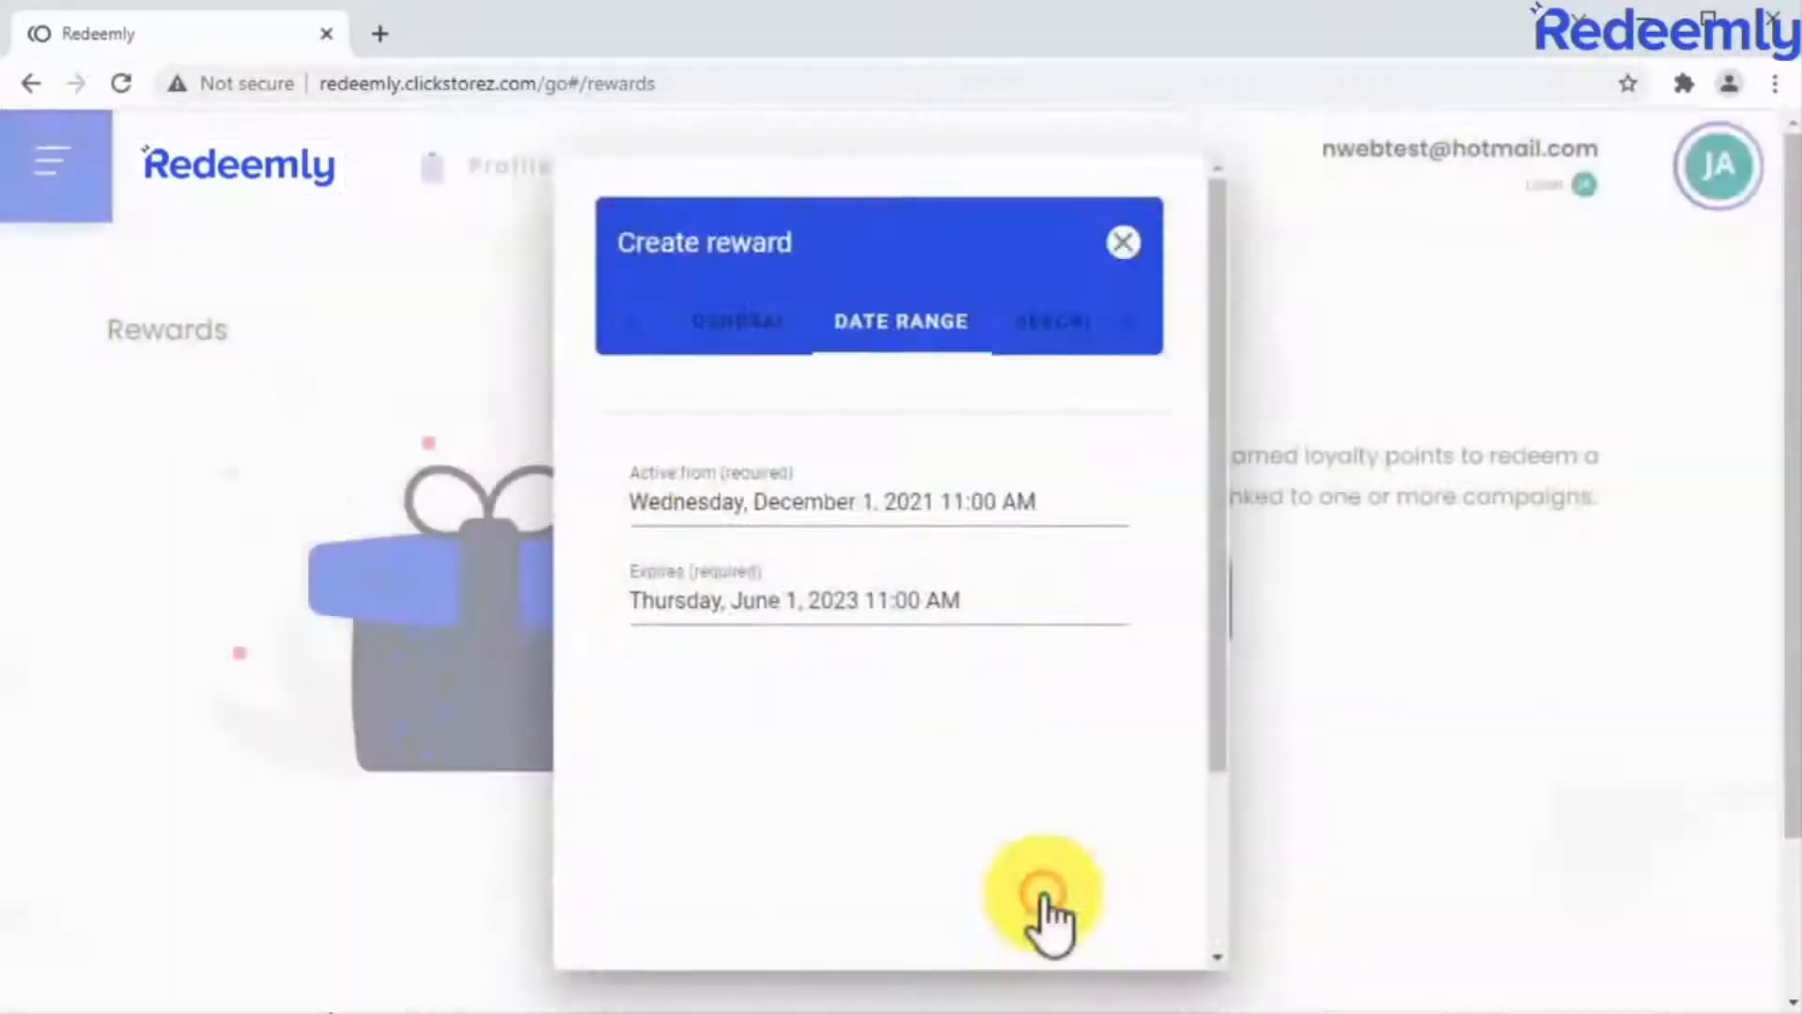
Paste the prepared text into the reward's description.
click(1024, 331)
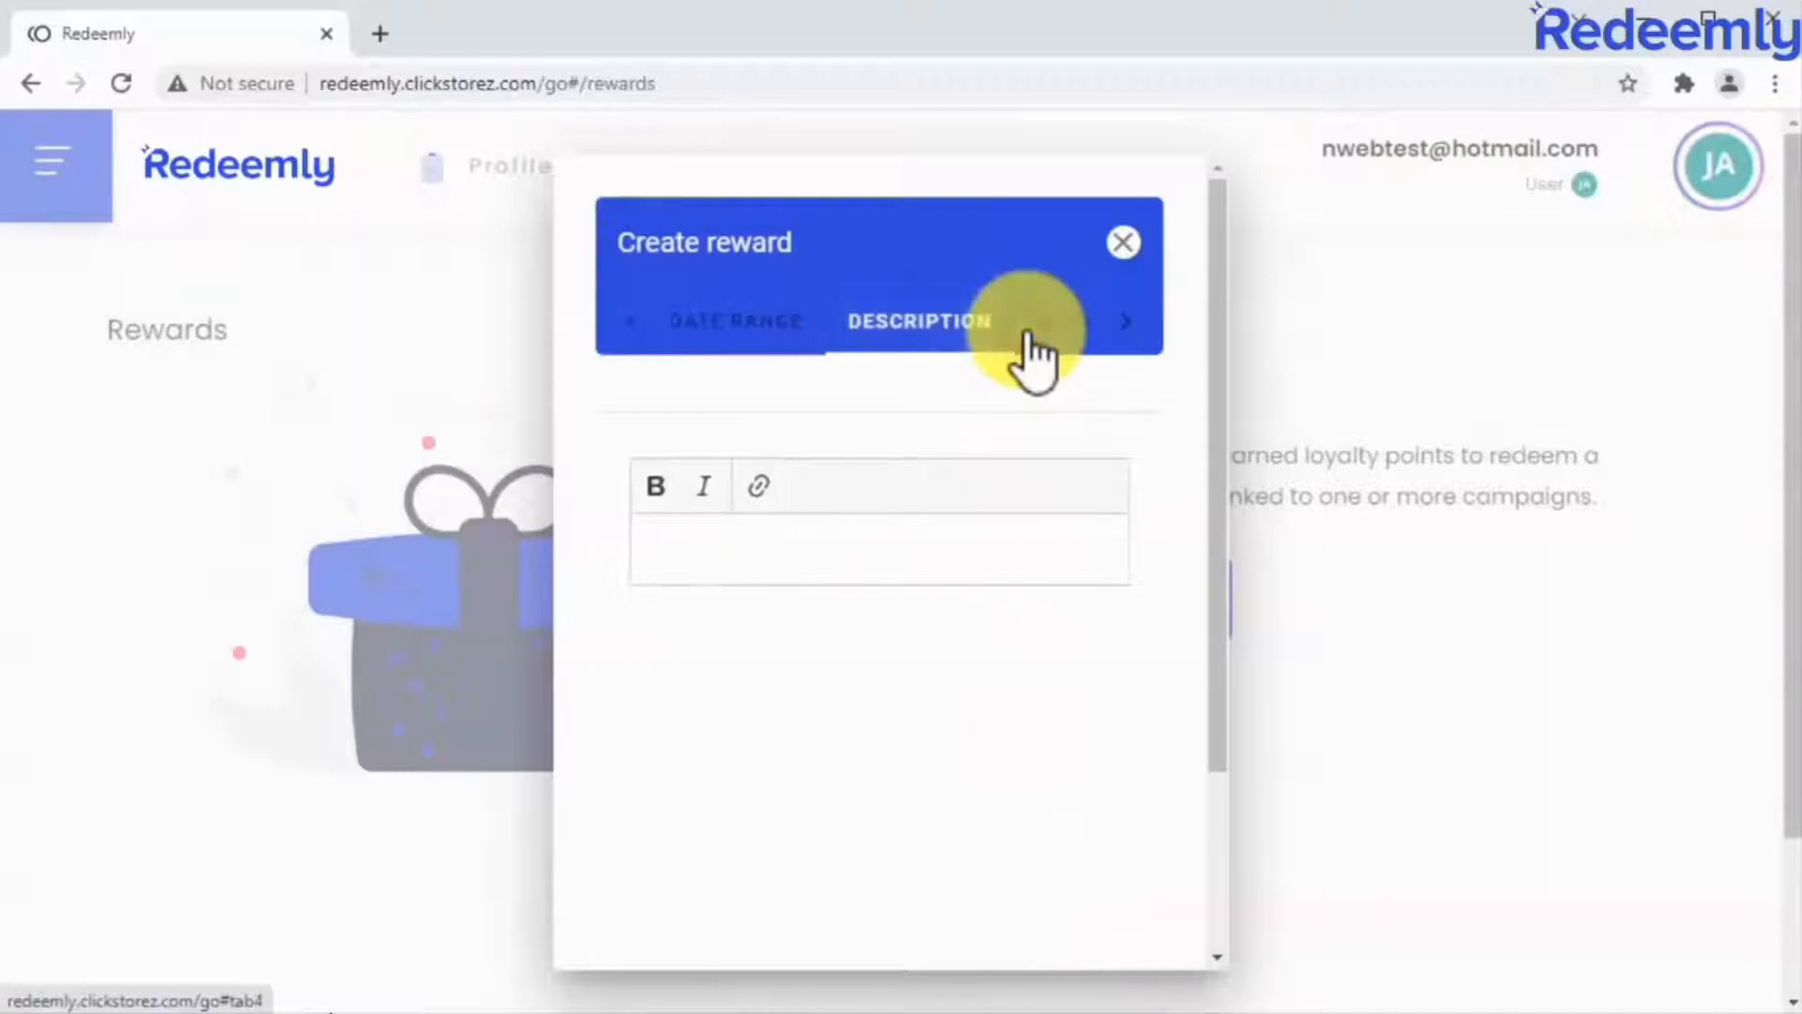
click(886, 533)
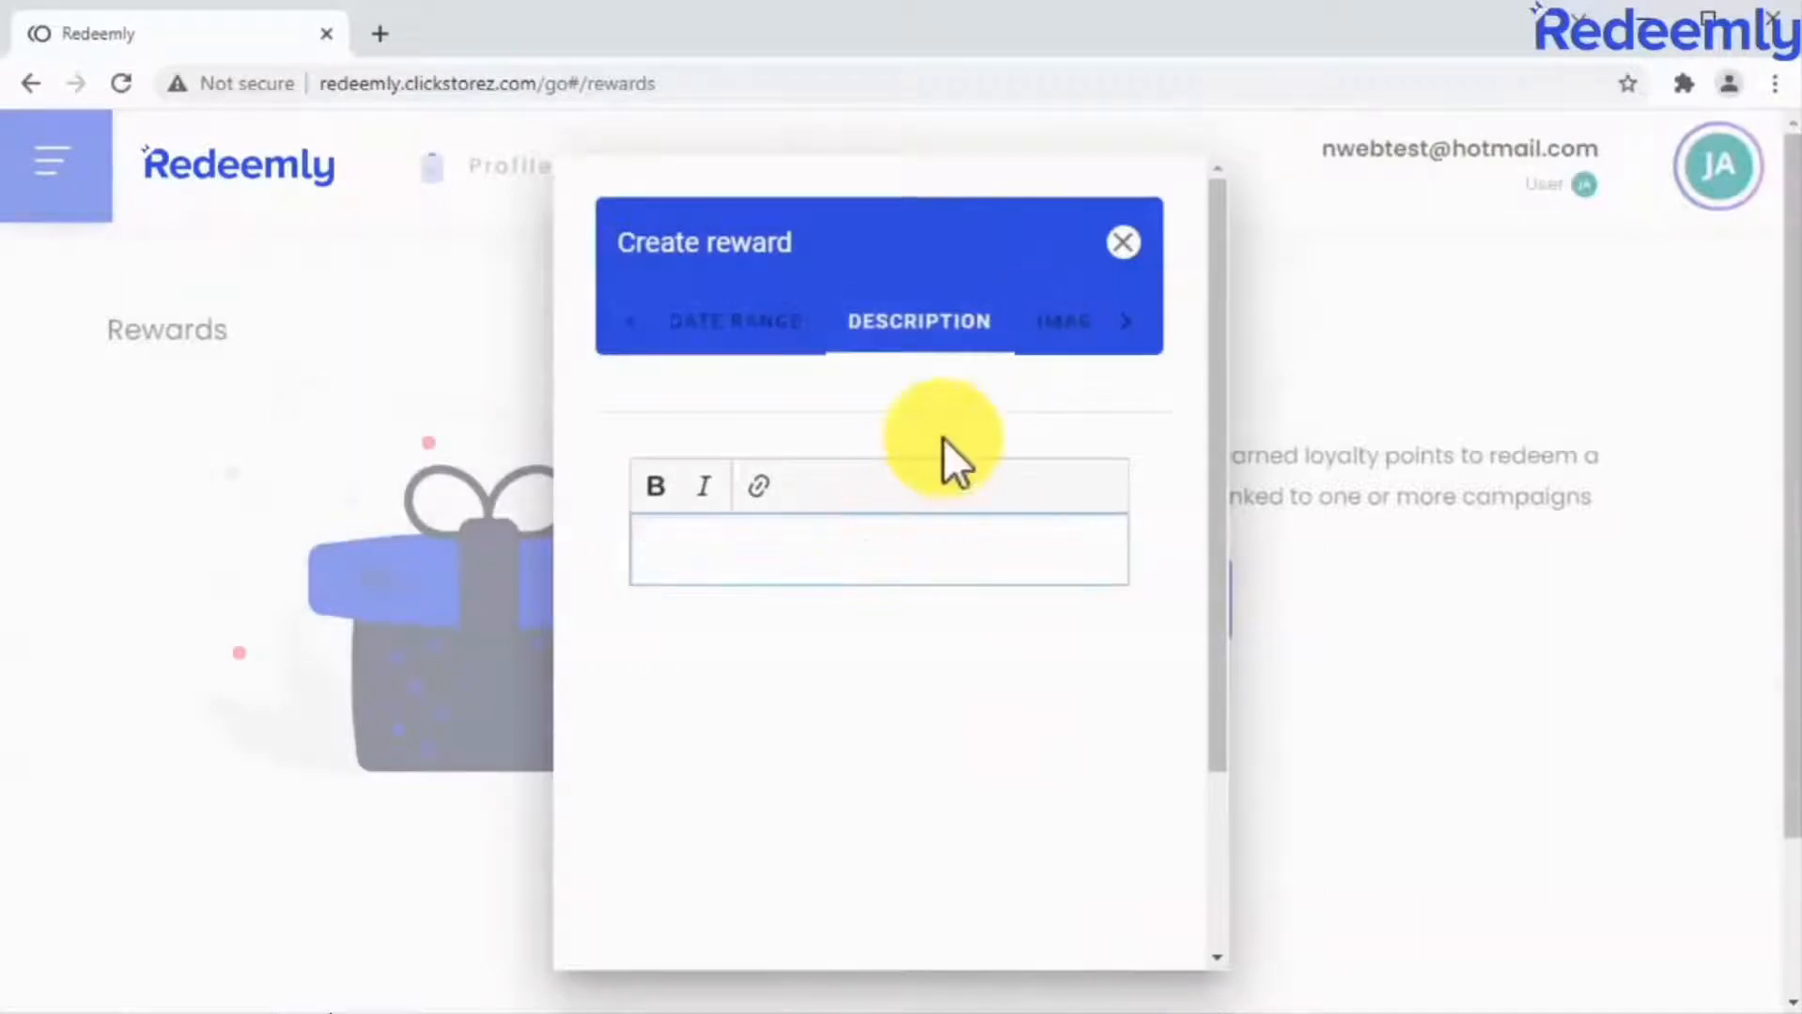
text(Claim this reward at a reduced point cost as a gift for signing up to the rewards program!)
Upload Medical kit.jpg as the reward's main image, create the reward and start another one.
click(1033, 346)
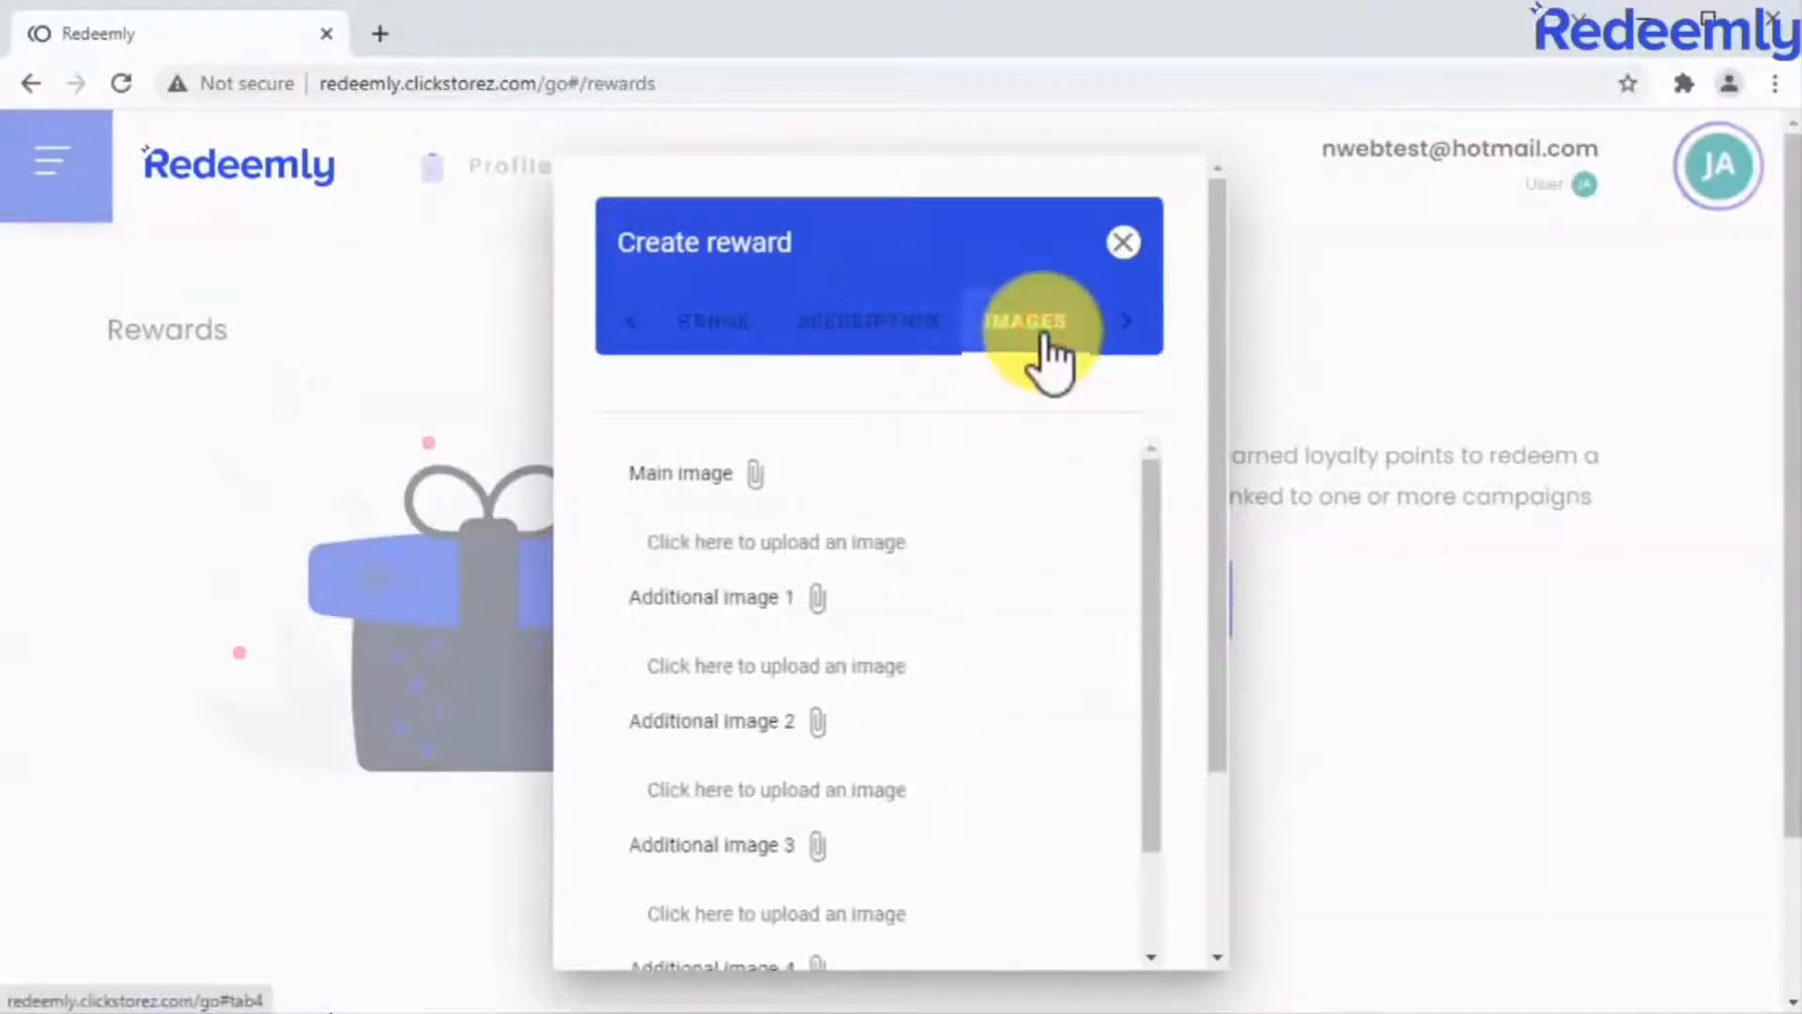
click(937, 553)
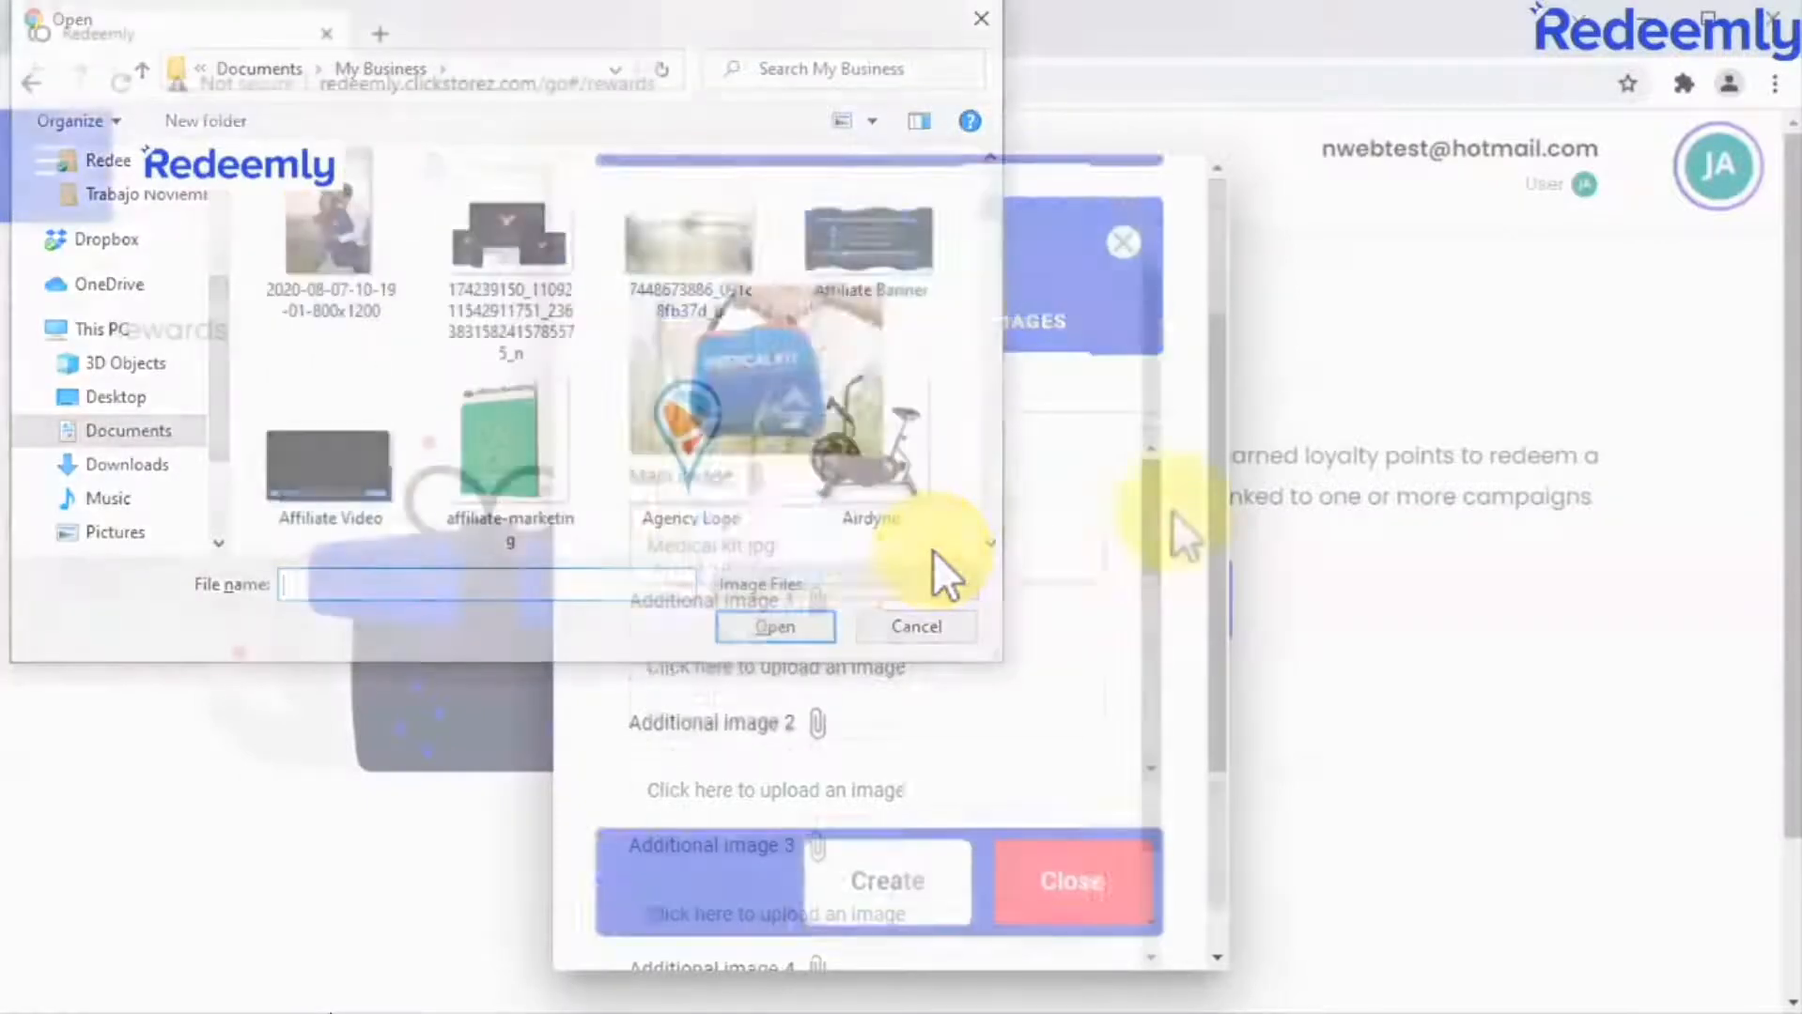
click(888, 876)
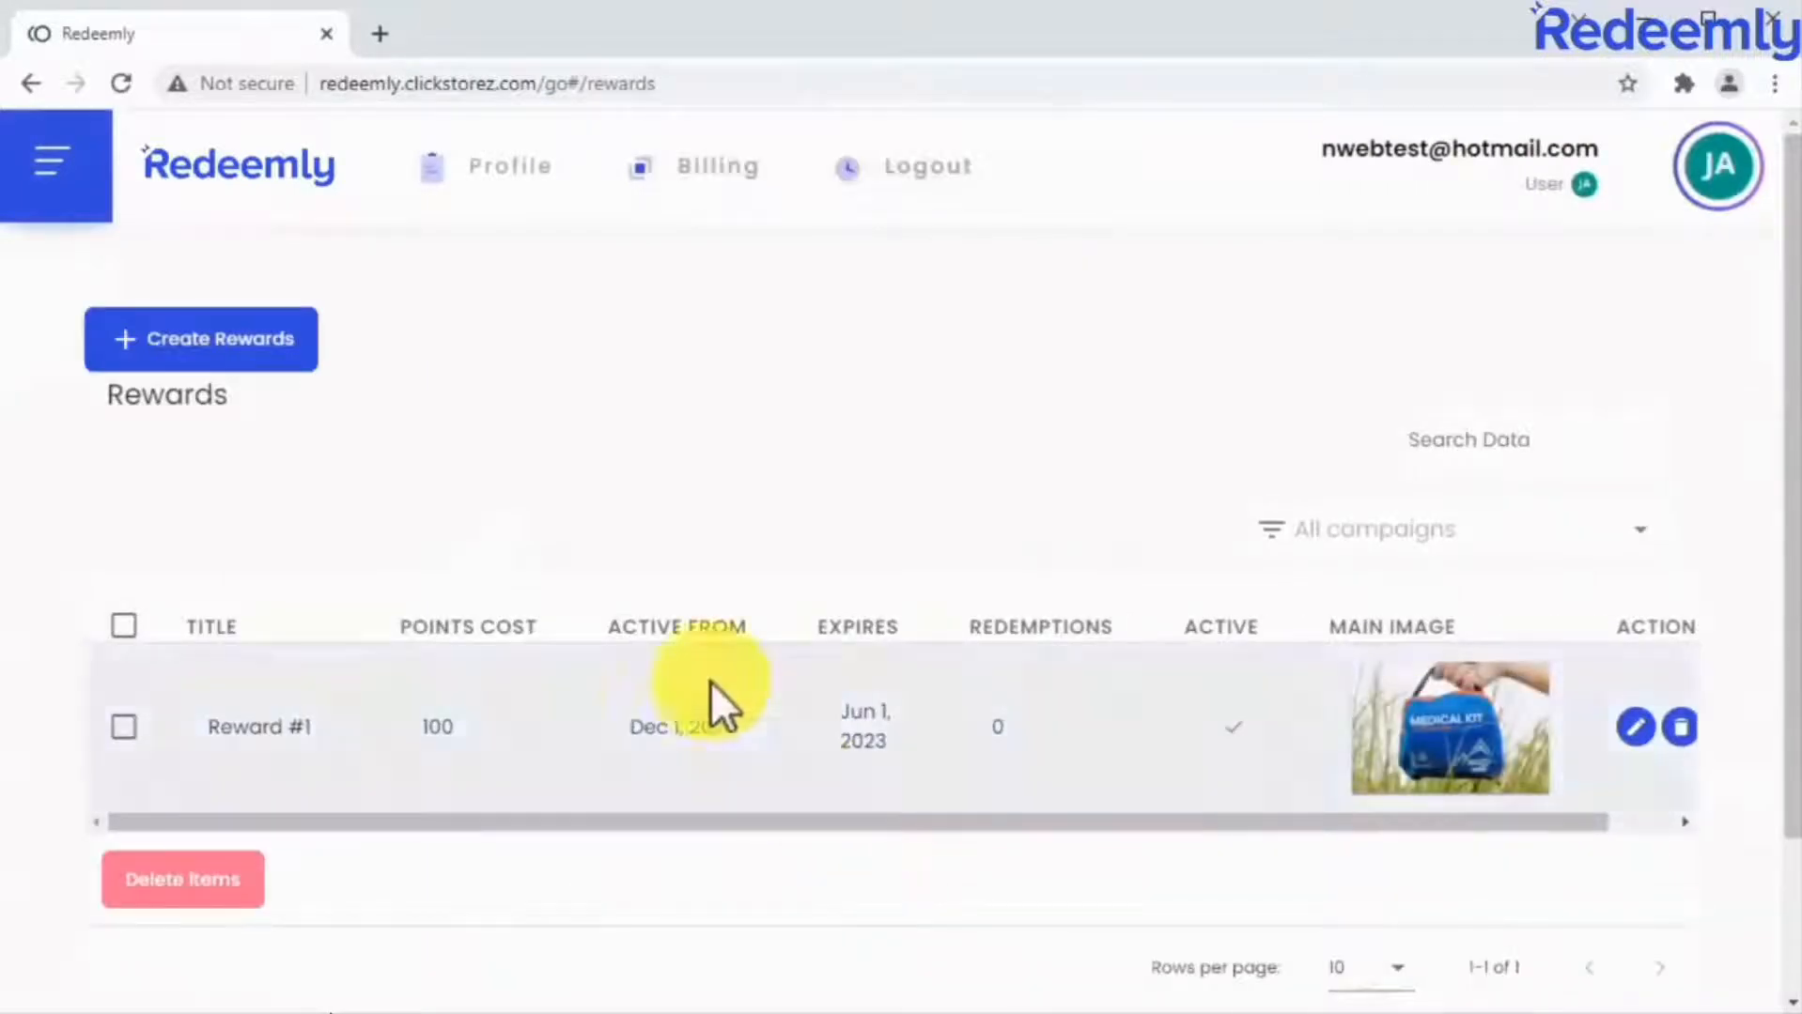
click(295, 347)
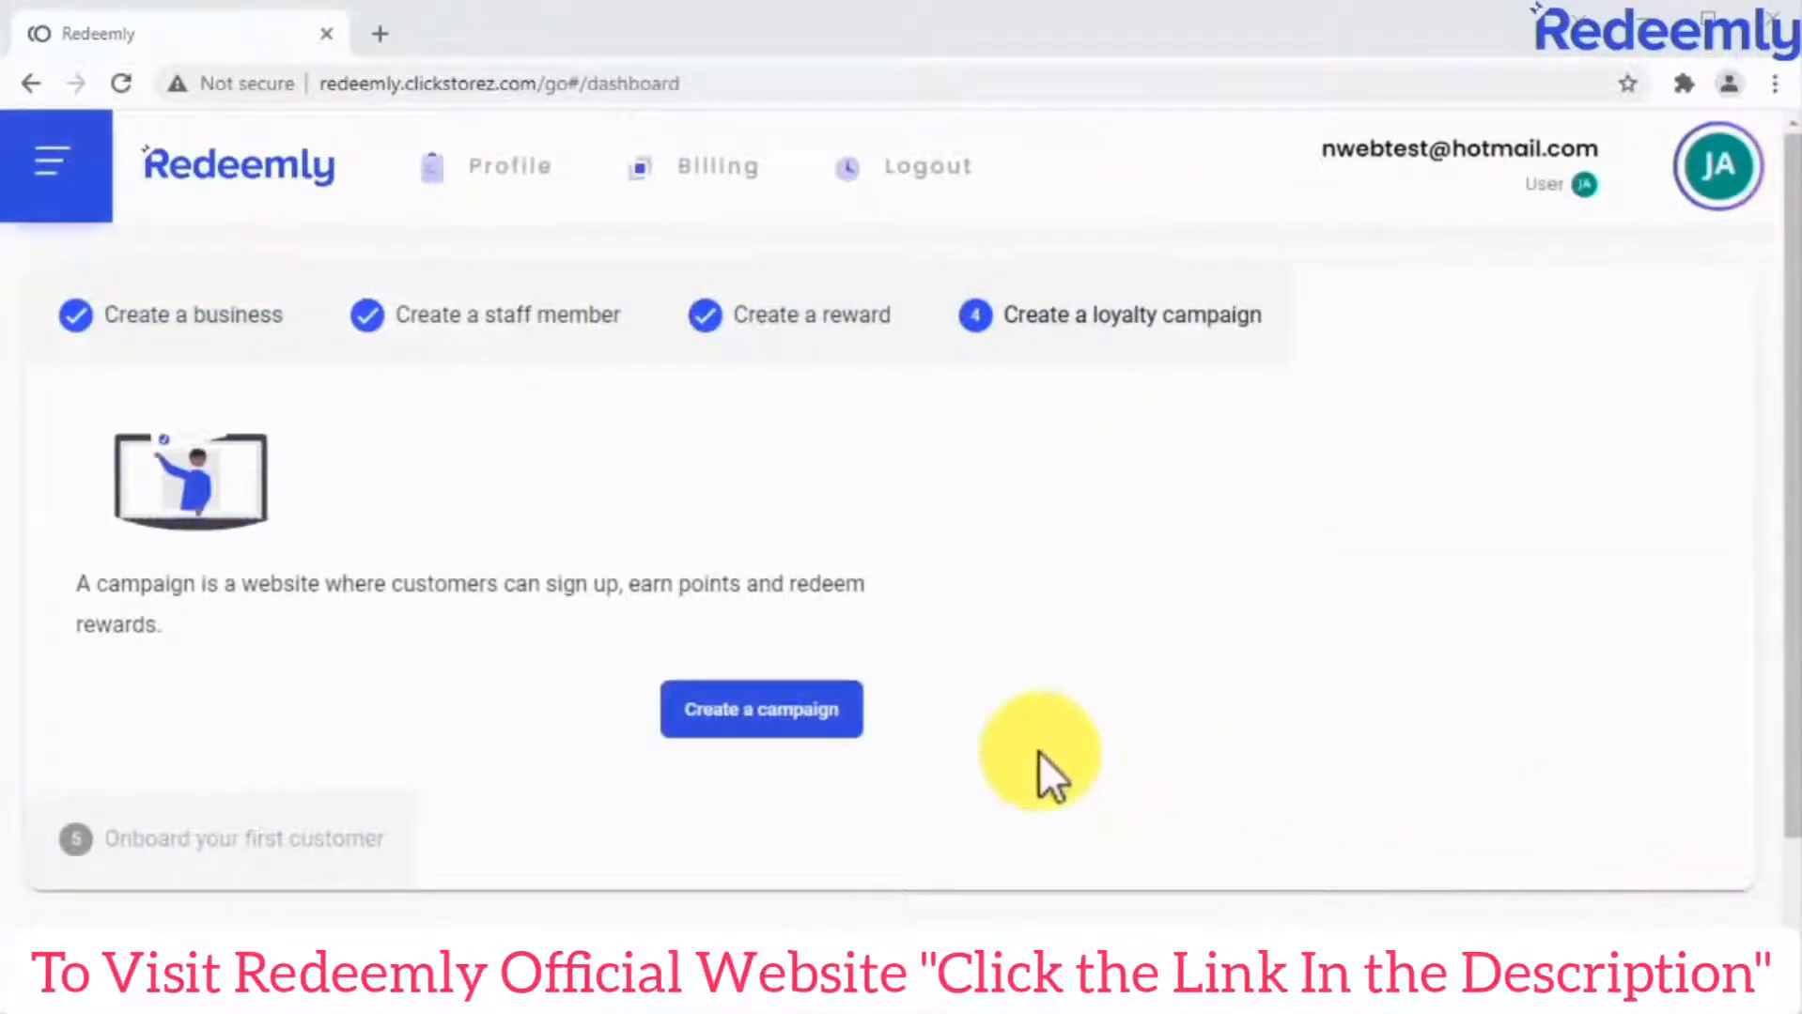
Start a new loyalty campaign and assign it to the One Health business.
click(846, 723)
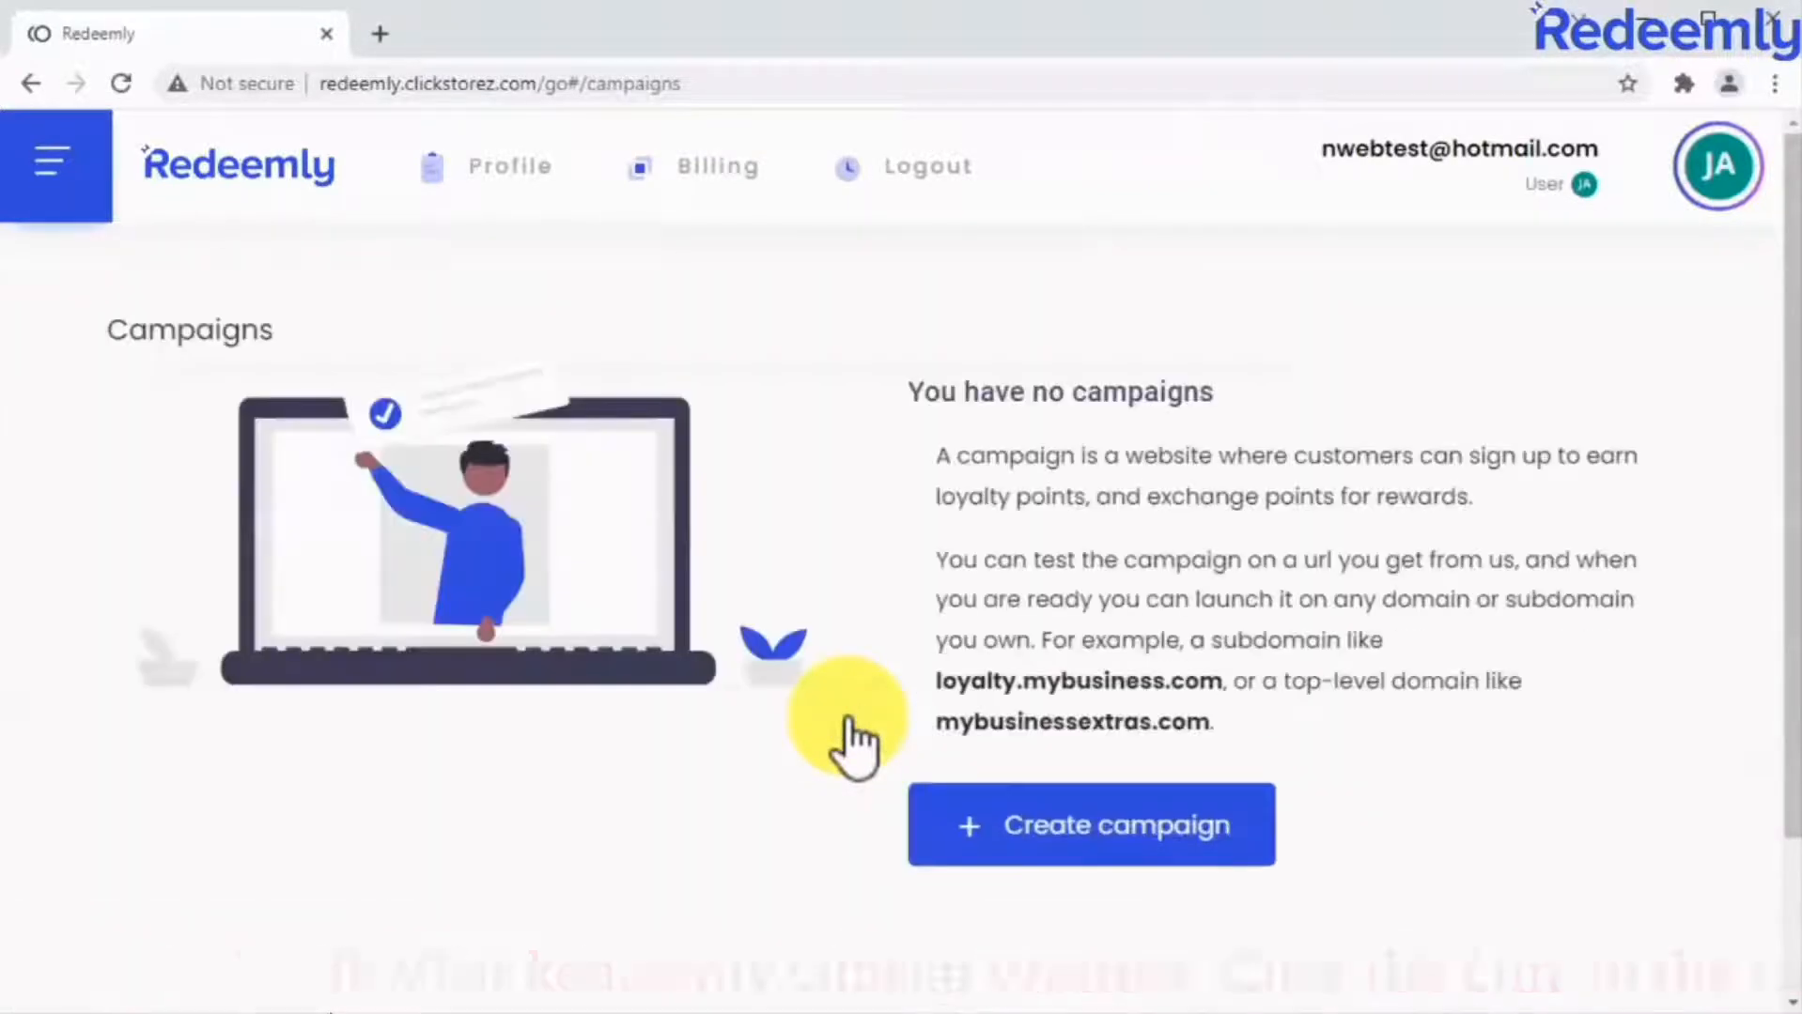
click(1138, 827)
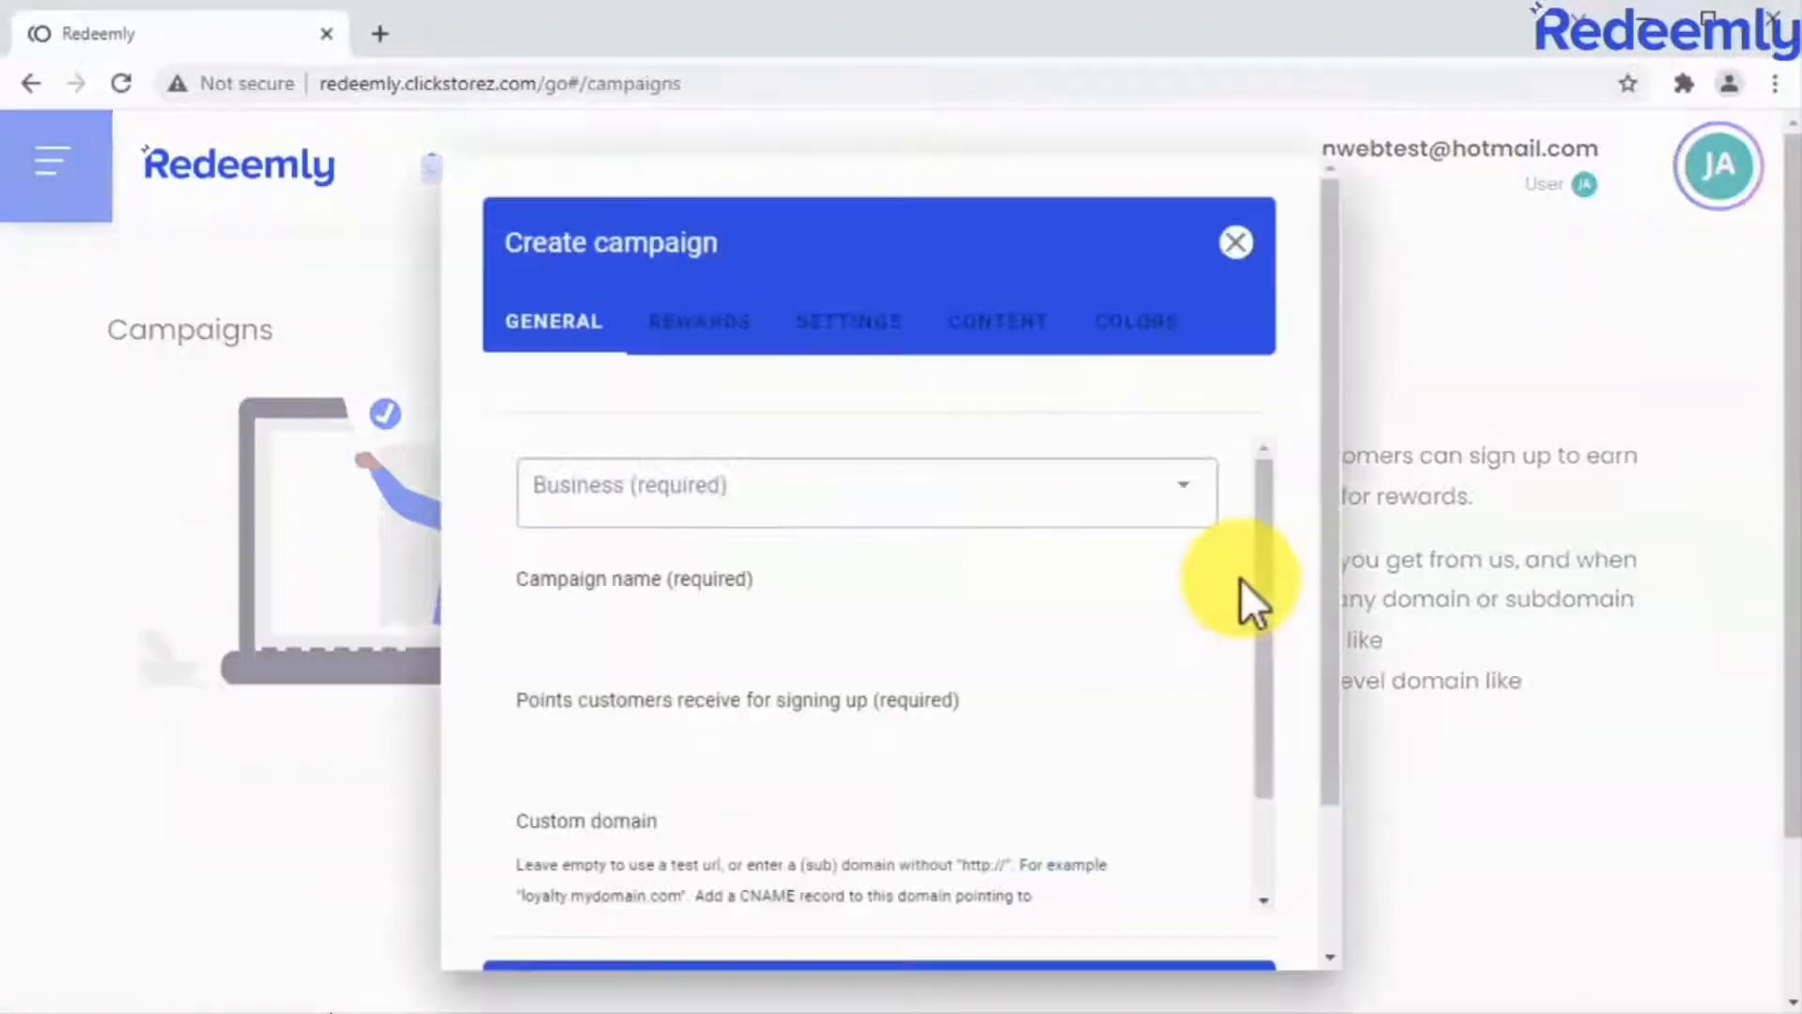
click(1088, 507)
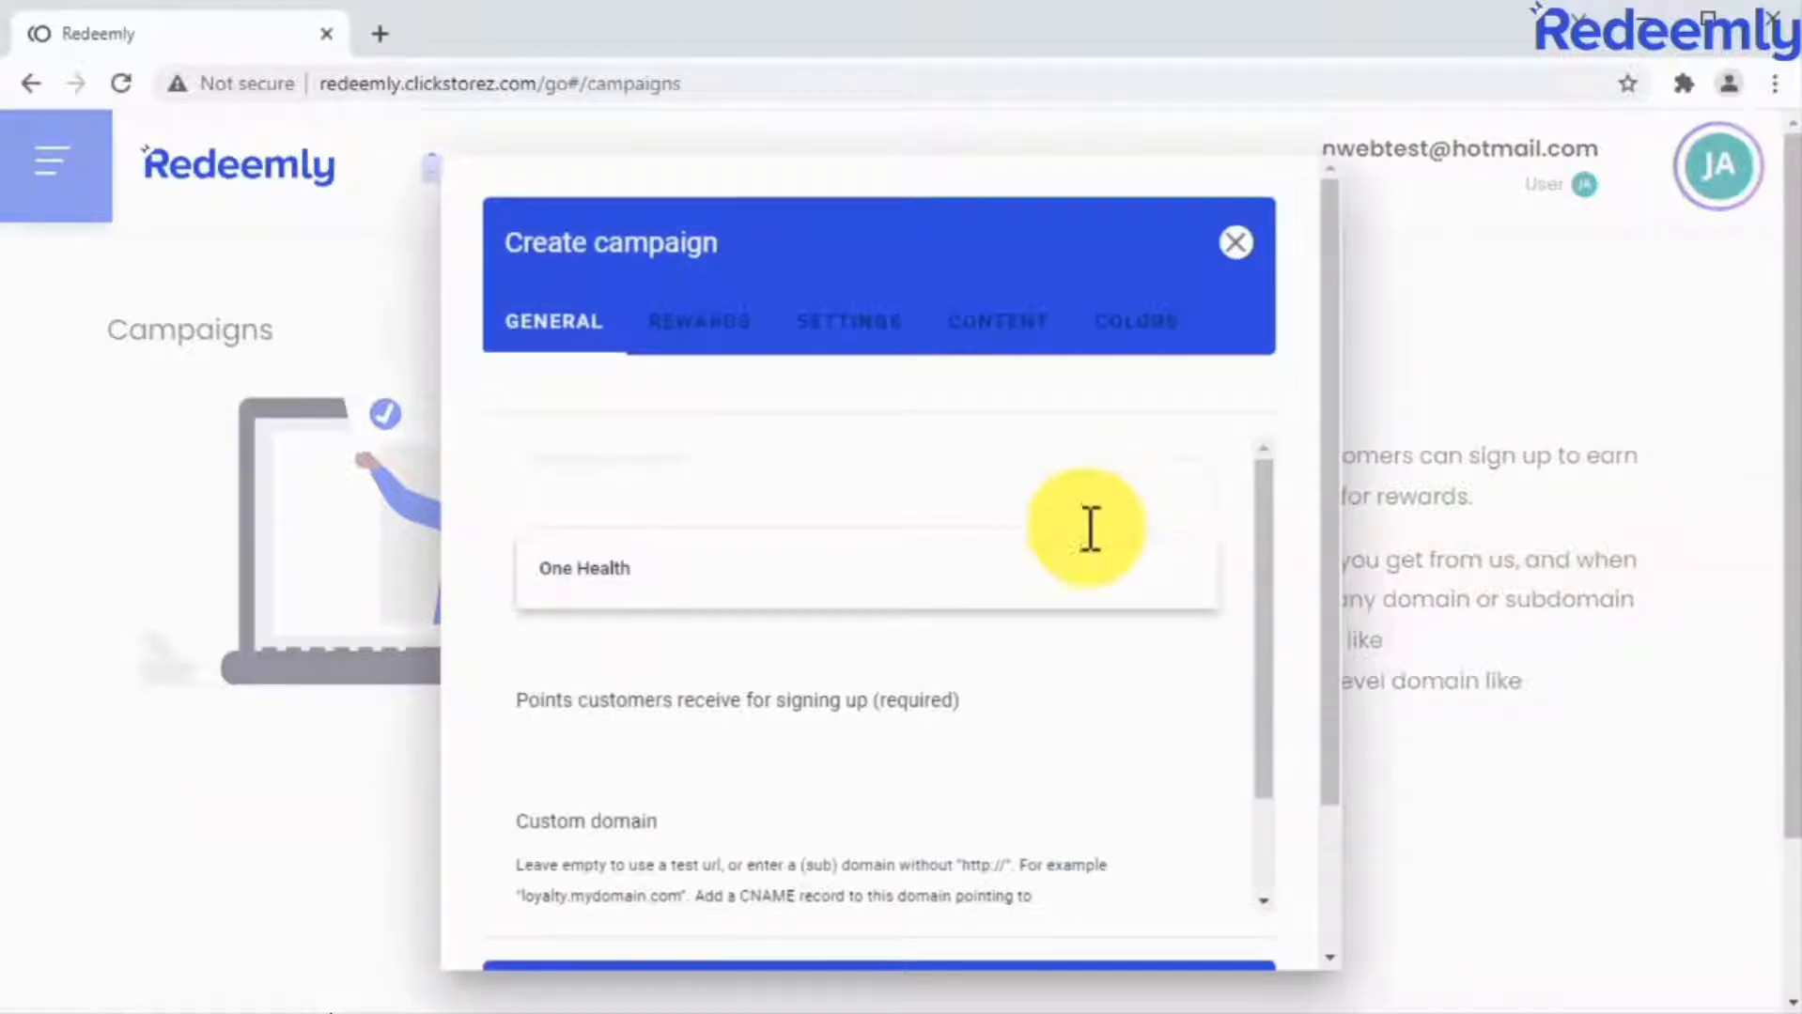
click(1085, 569)
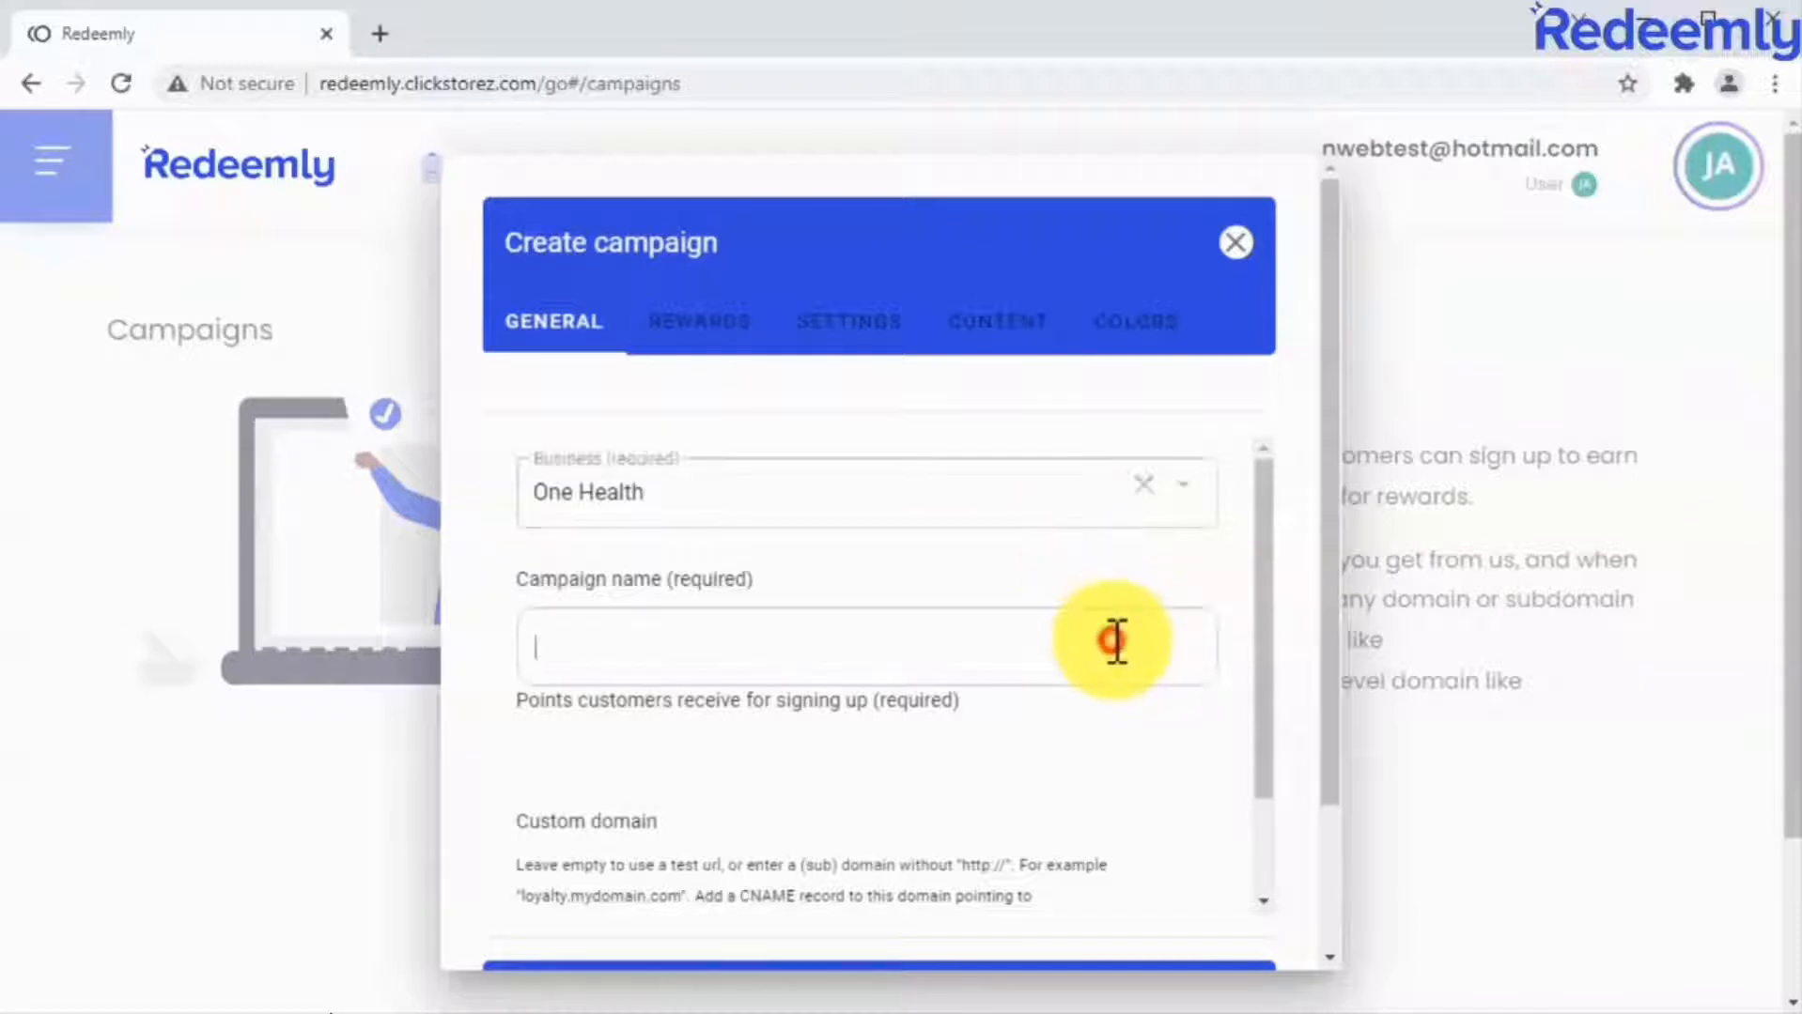
Name the campaign "One Health Rewards" and set the sign-up points to 50, leaving the custom domain empty.
click(1114, 641)
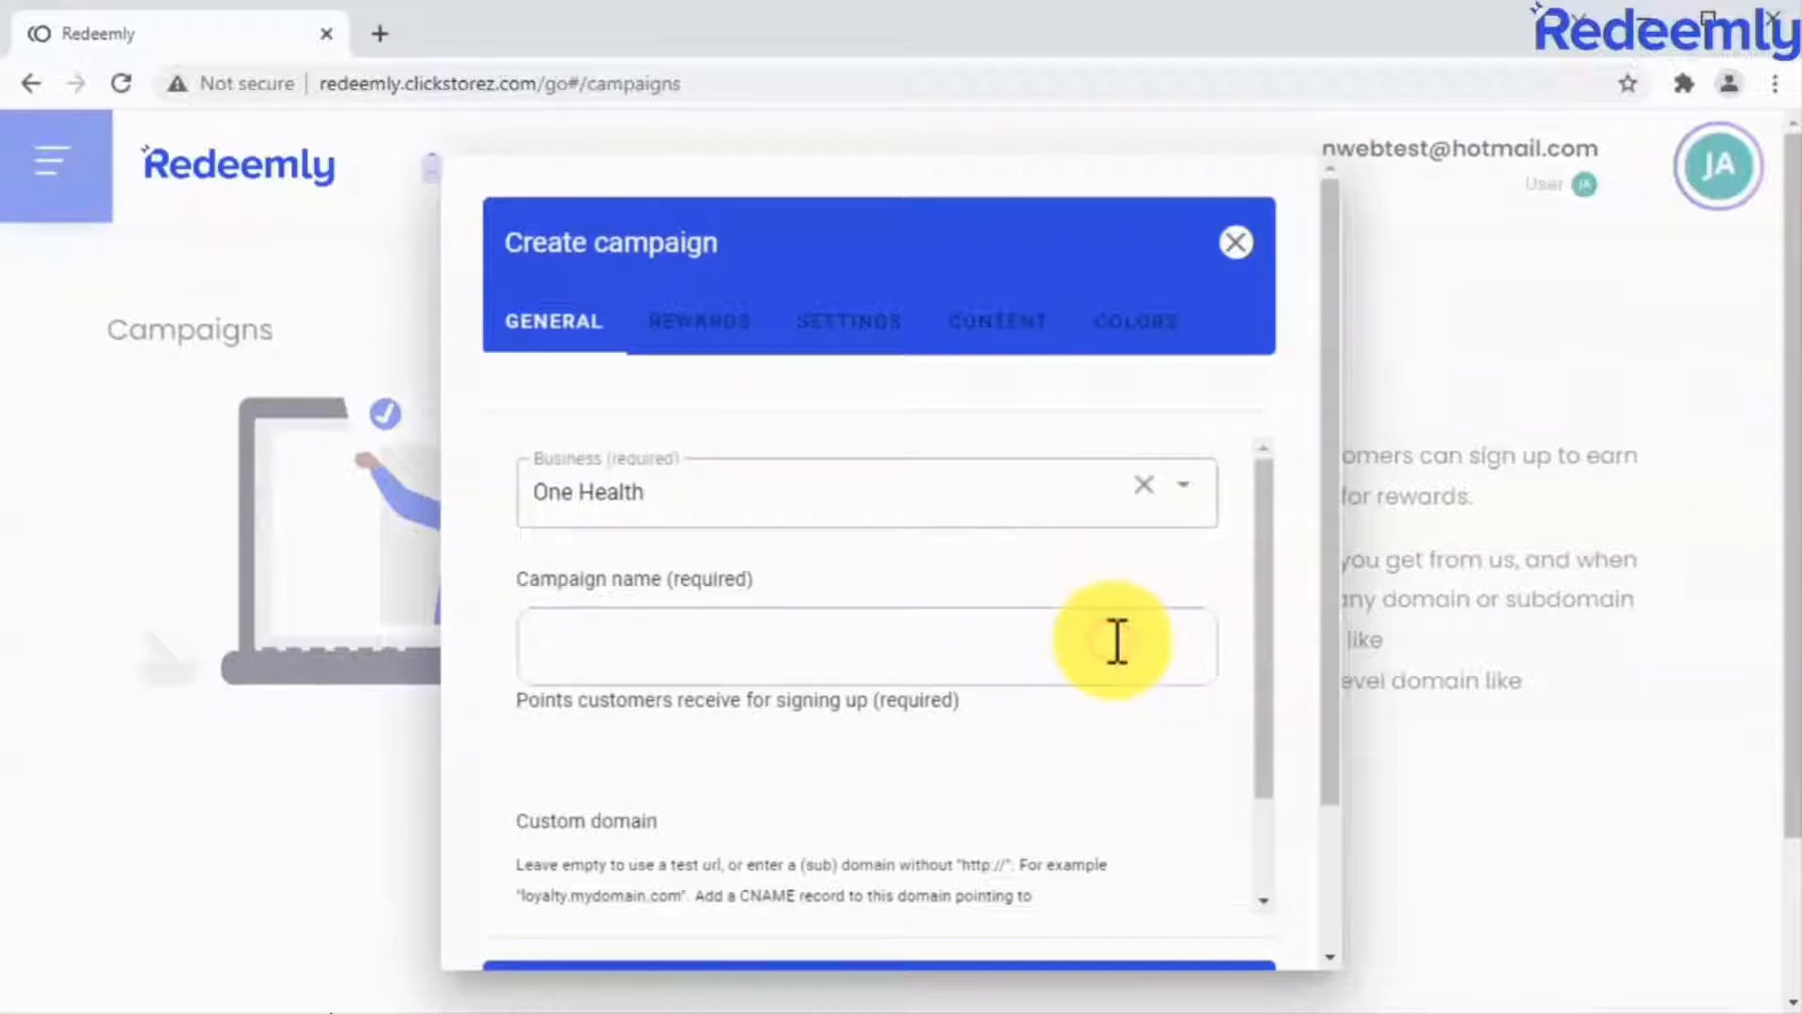
click(1056, 768)
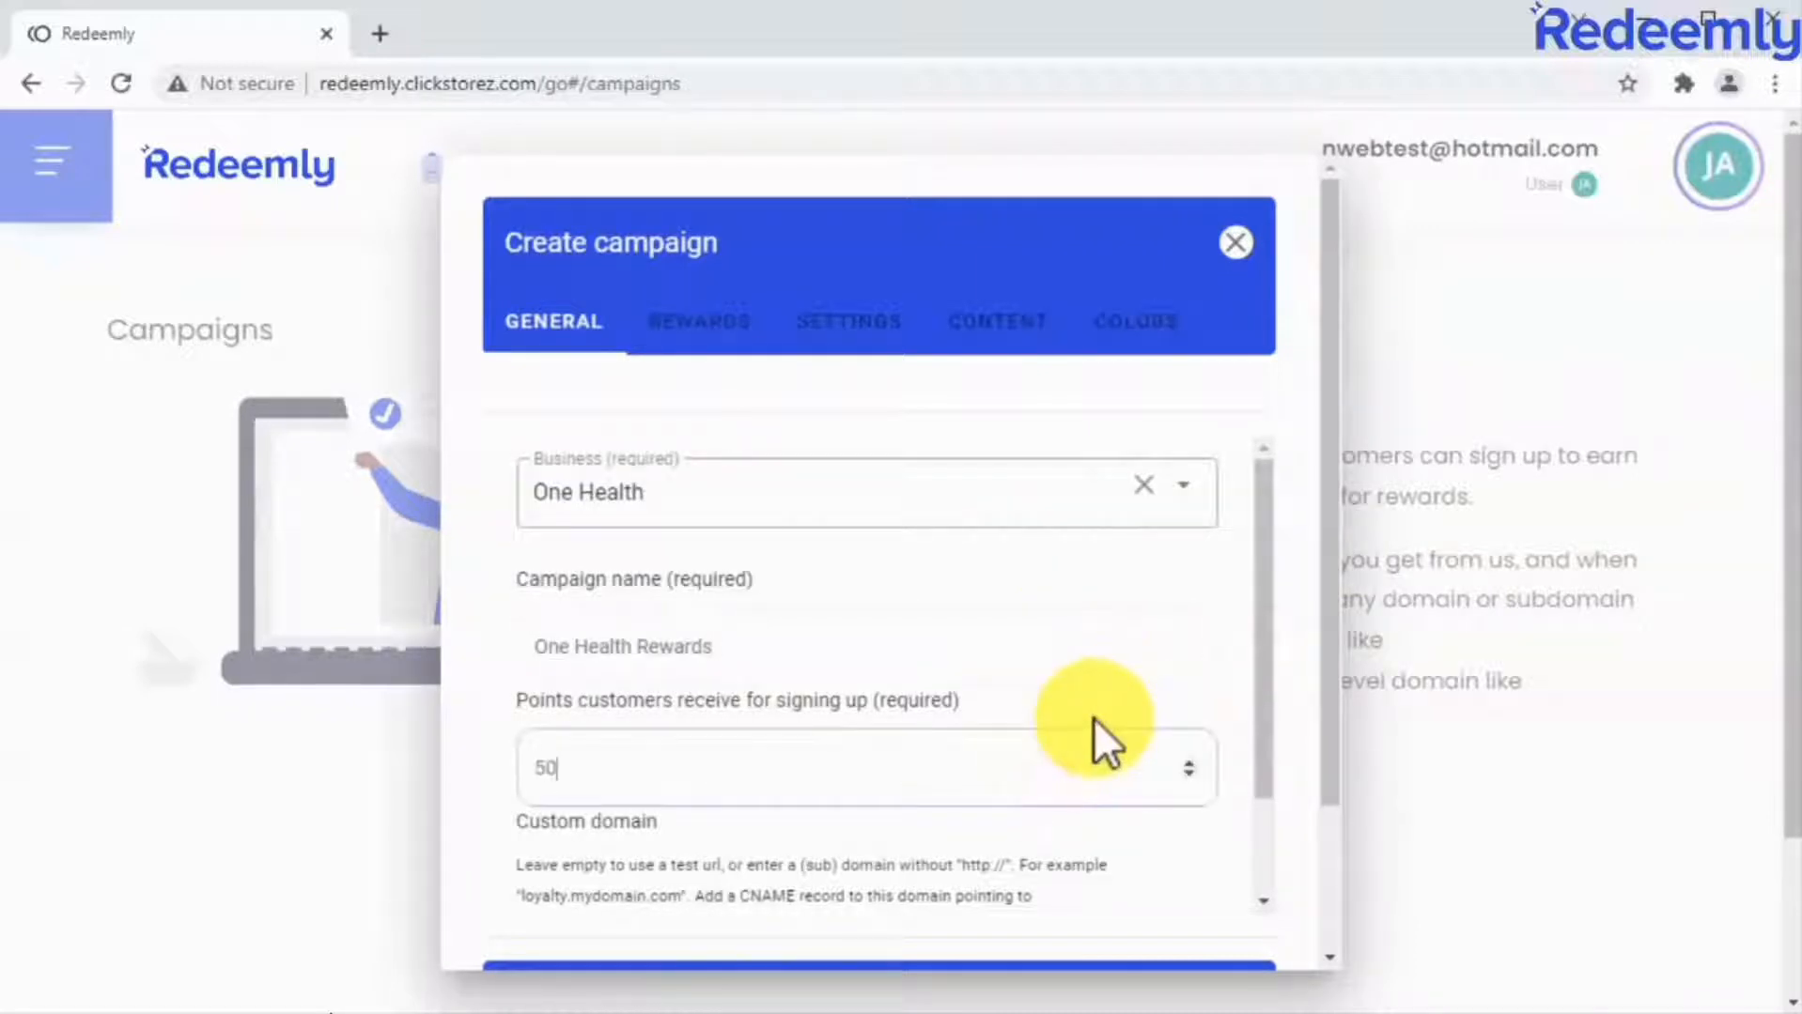
drag(1266, 654, 1265, 770)
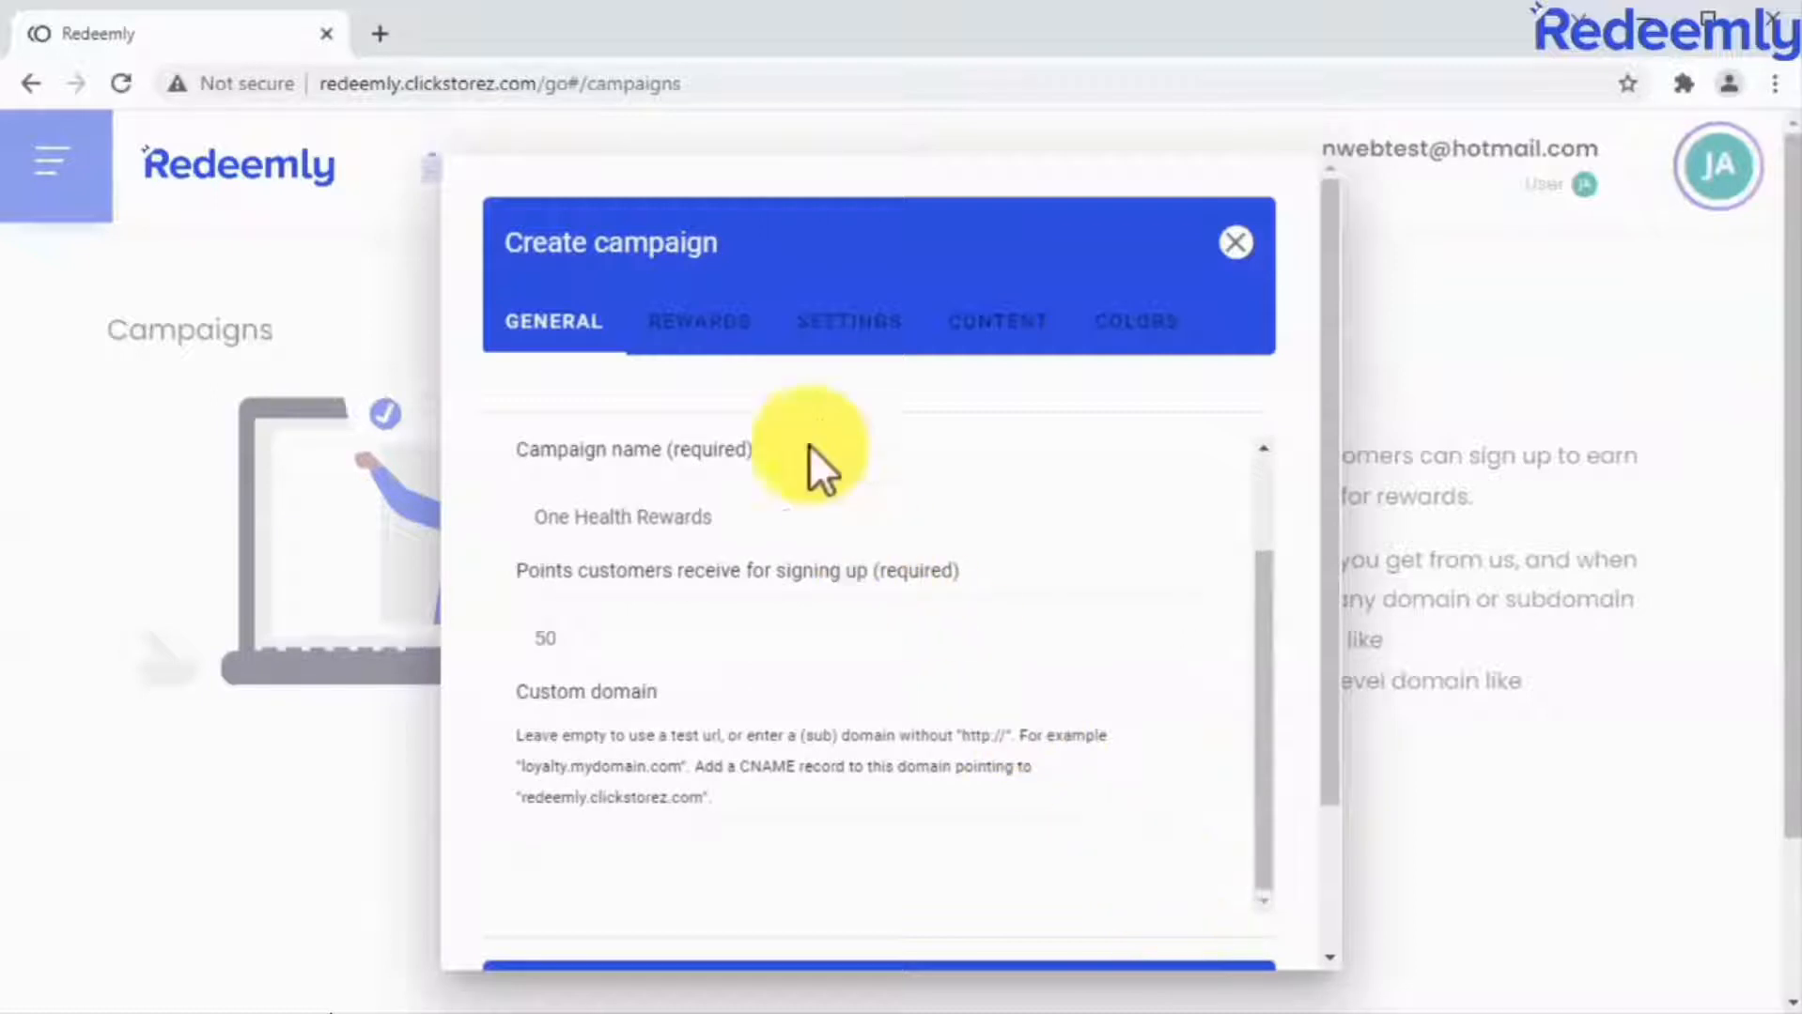
Add Reward #1, Reward #2 and Reward #3 to the campaign's rewards.
click(732, 343)
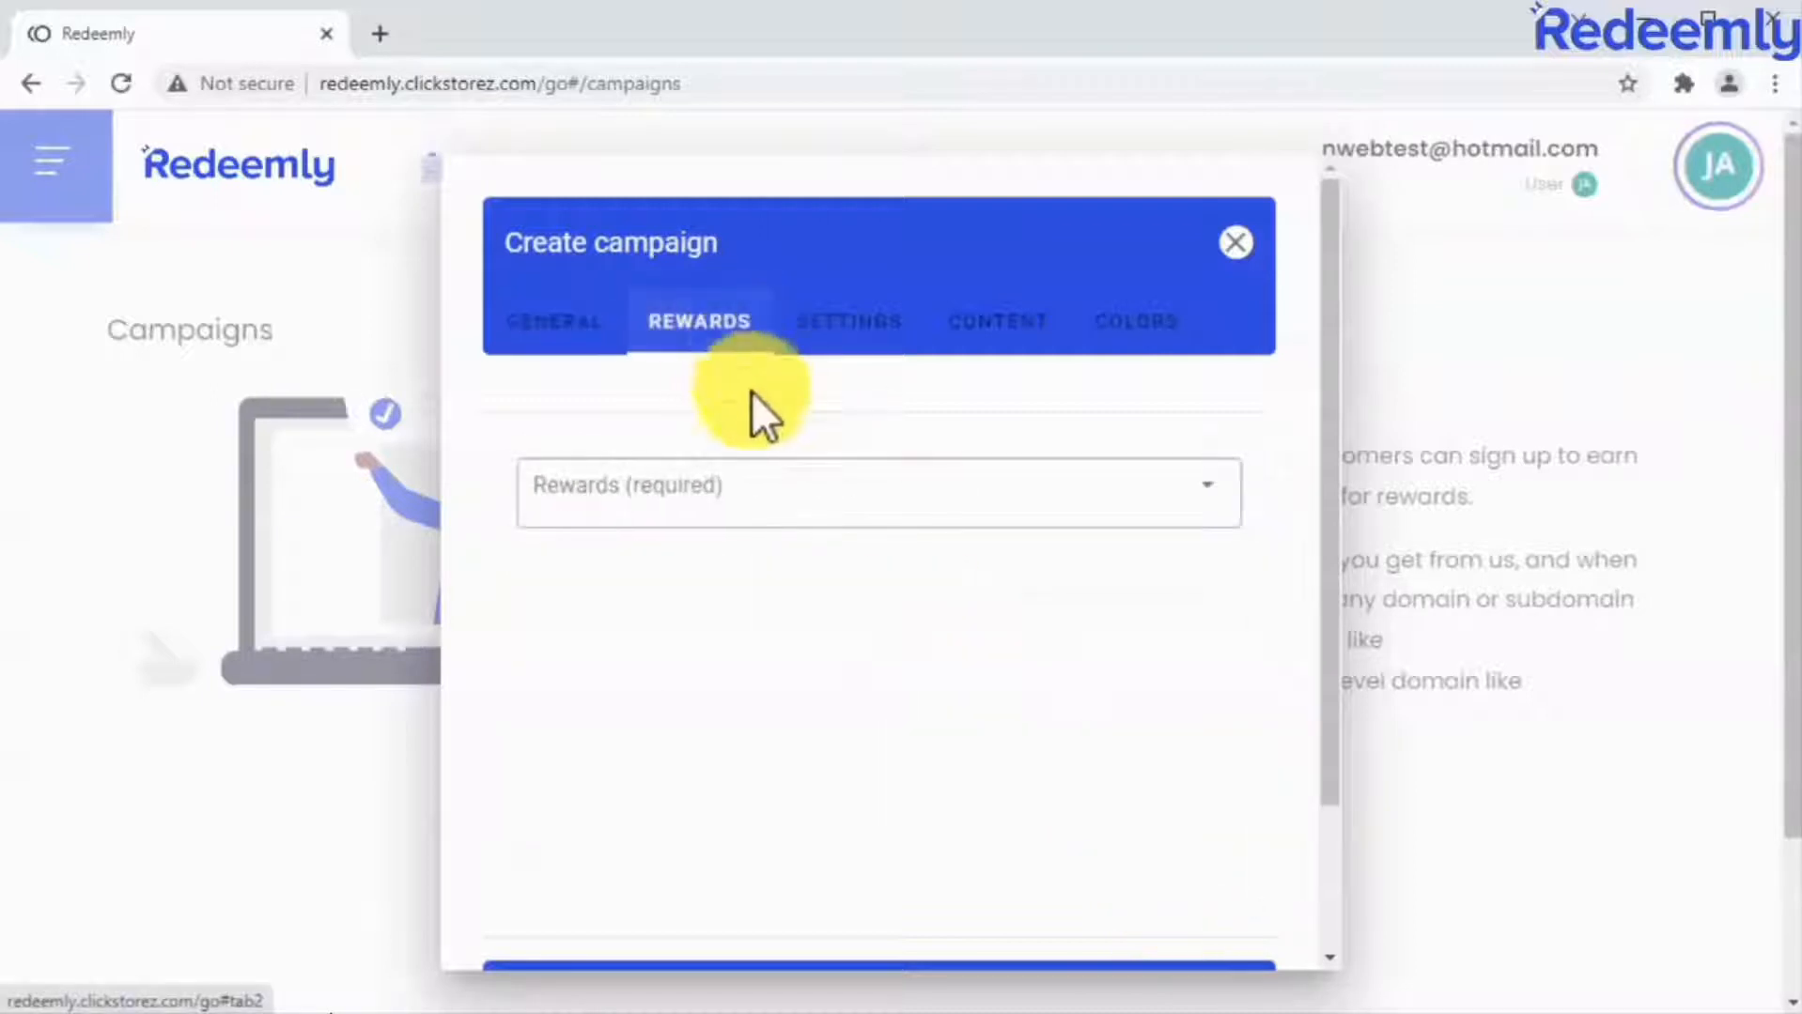
click(805, 500)
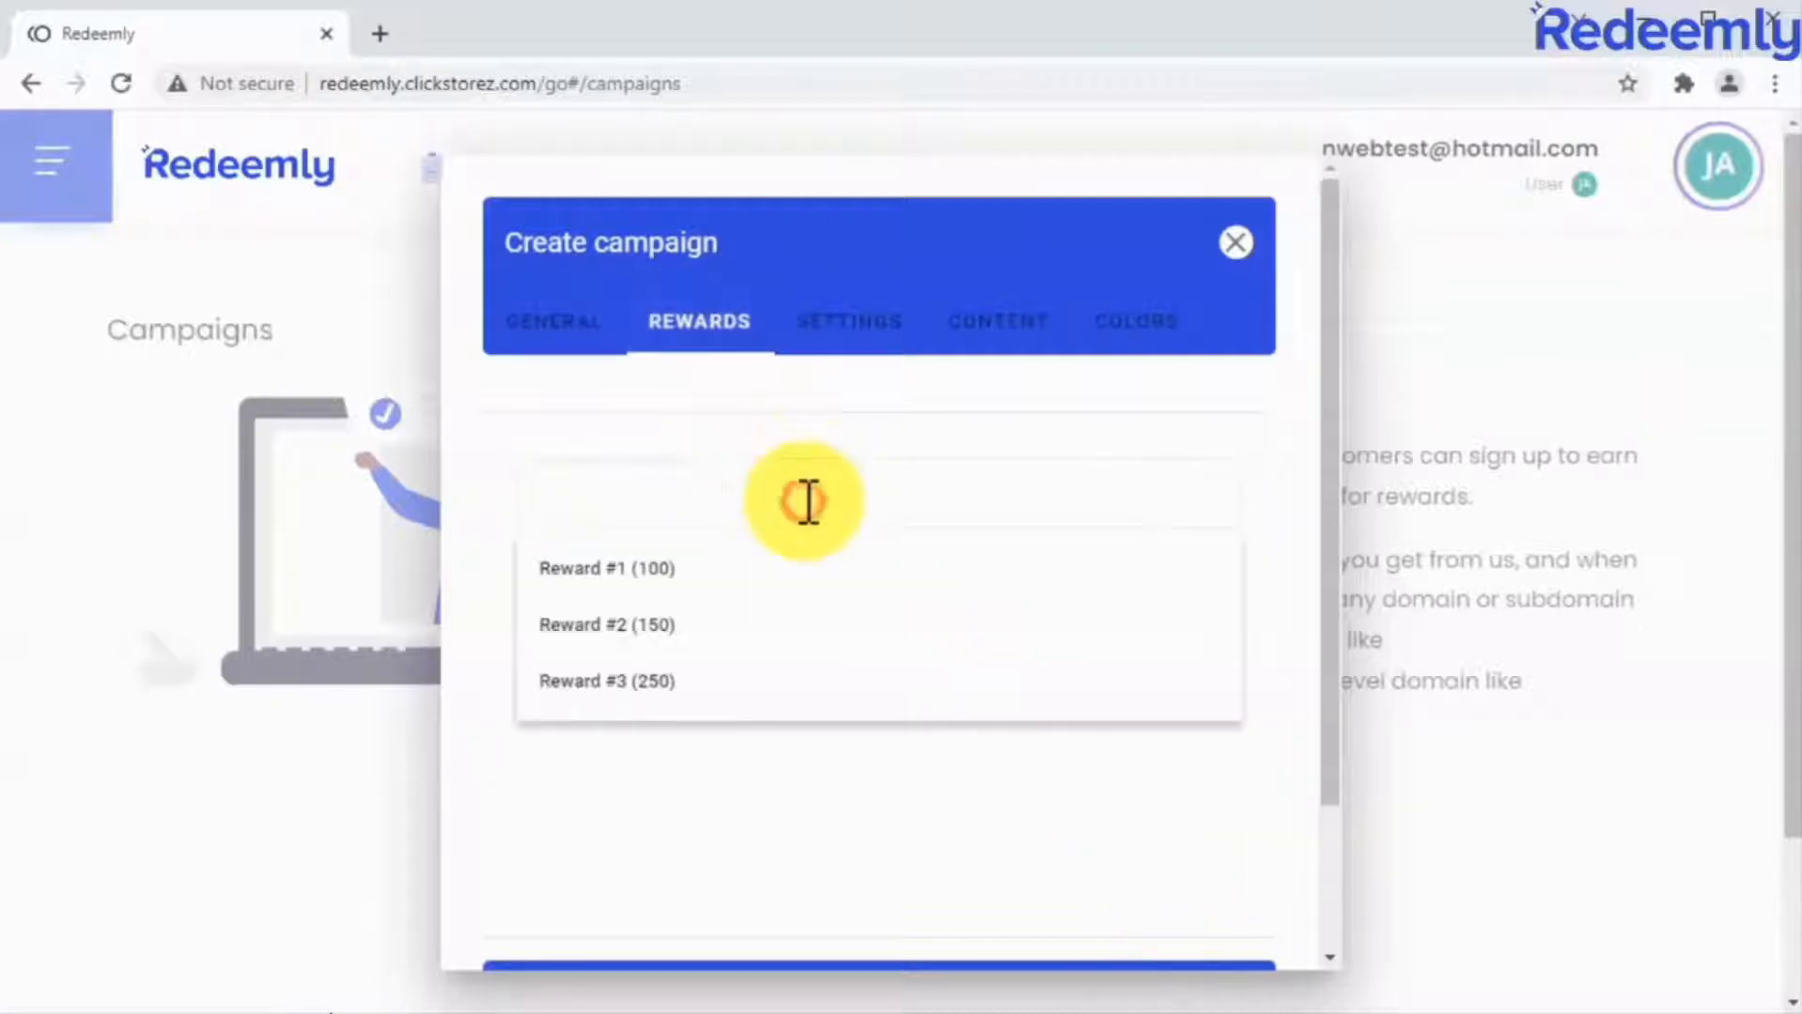
click(792, 569)
click(791, 569)
click(789, 569)
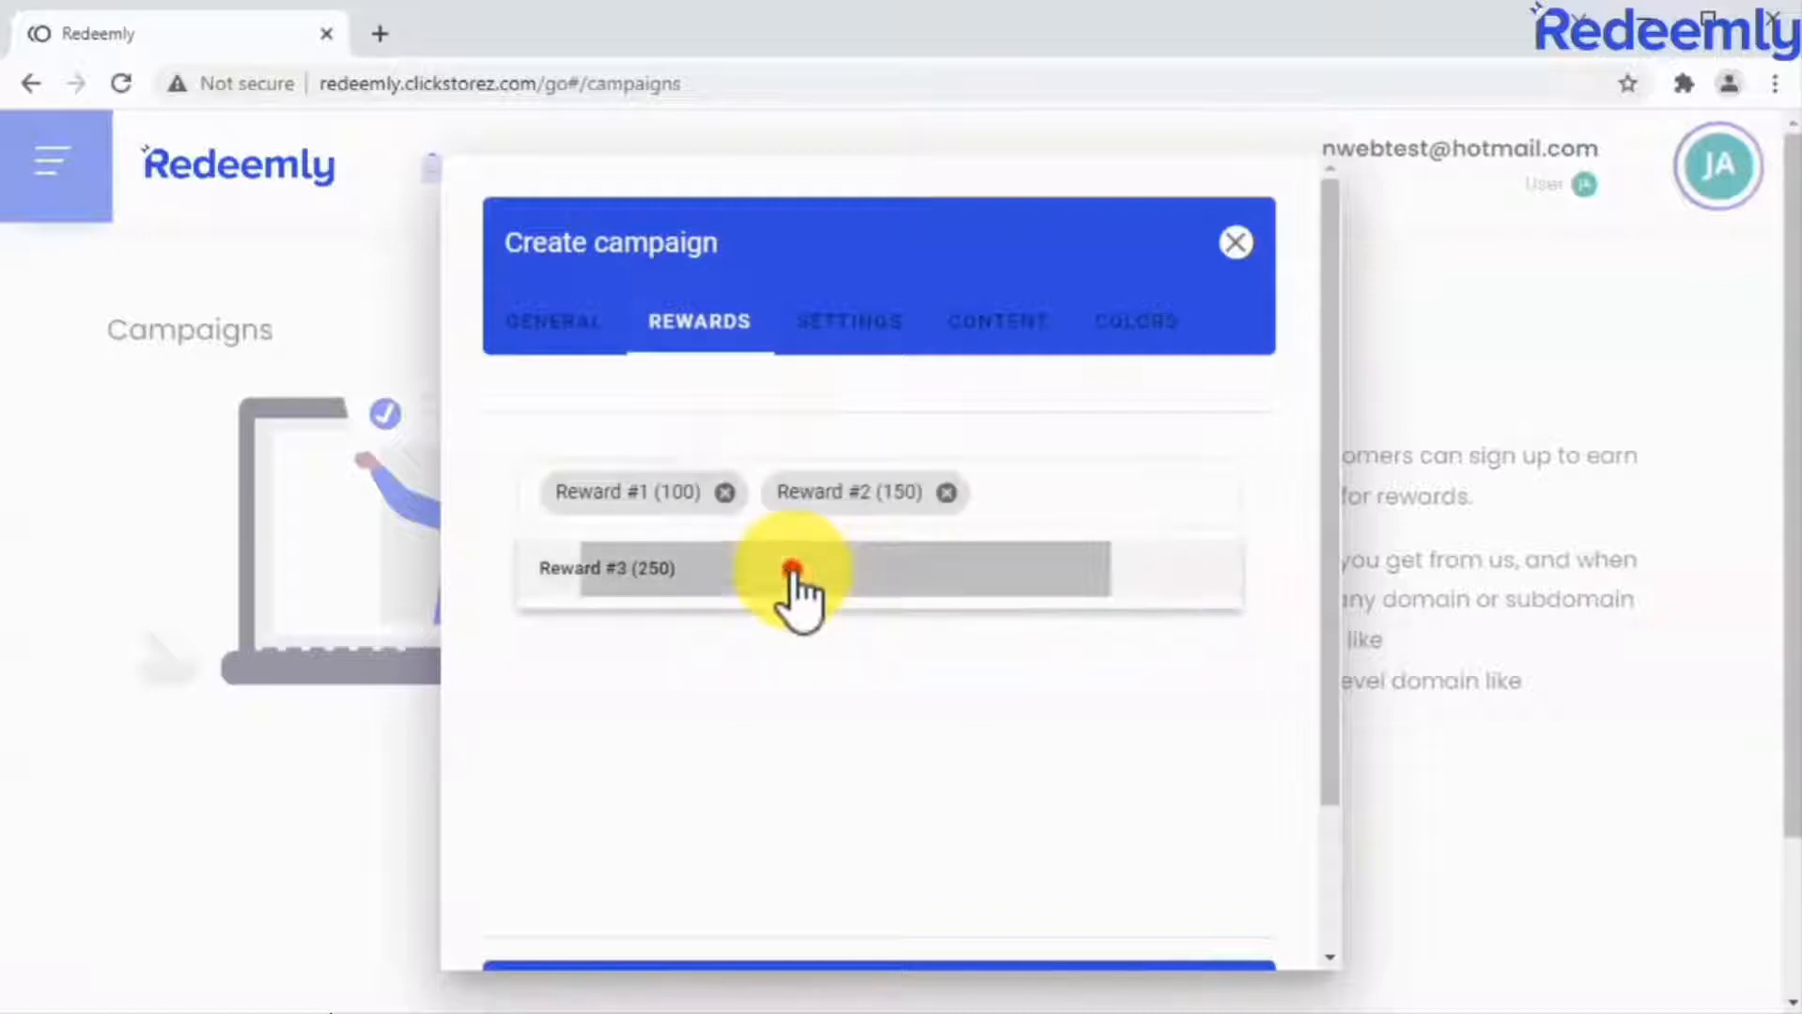
Review the campaign's settings for how customers earn points and redeem rewards.
click(845, 340)
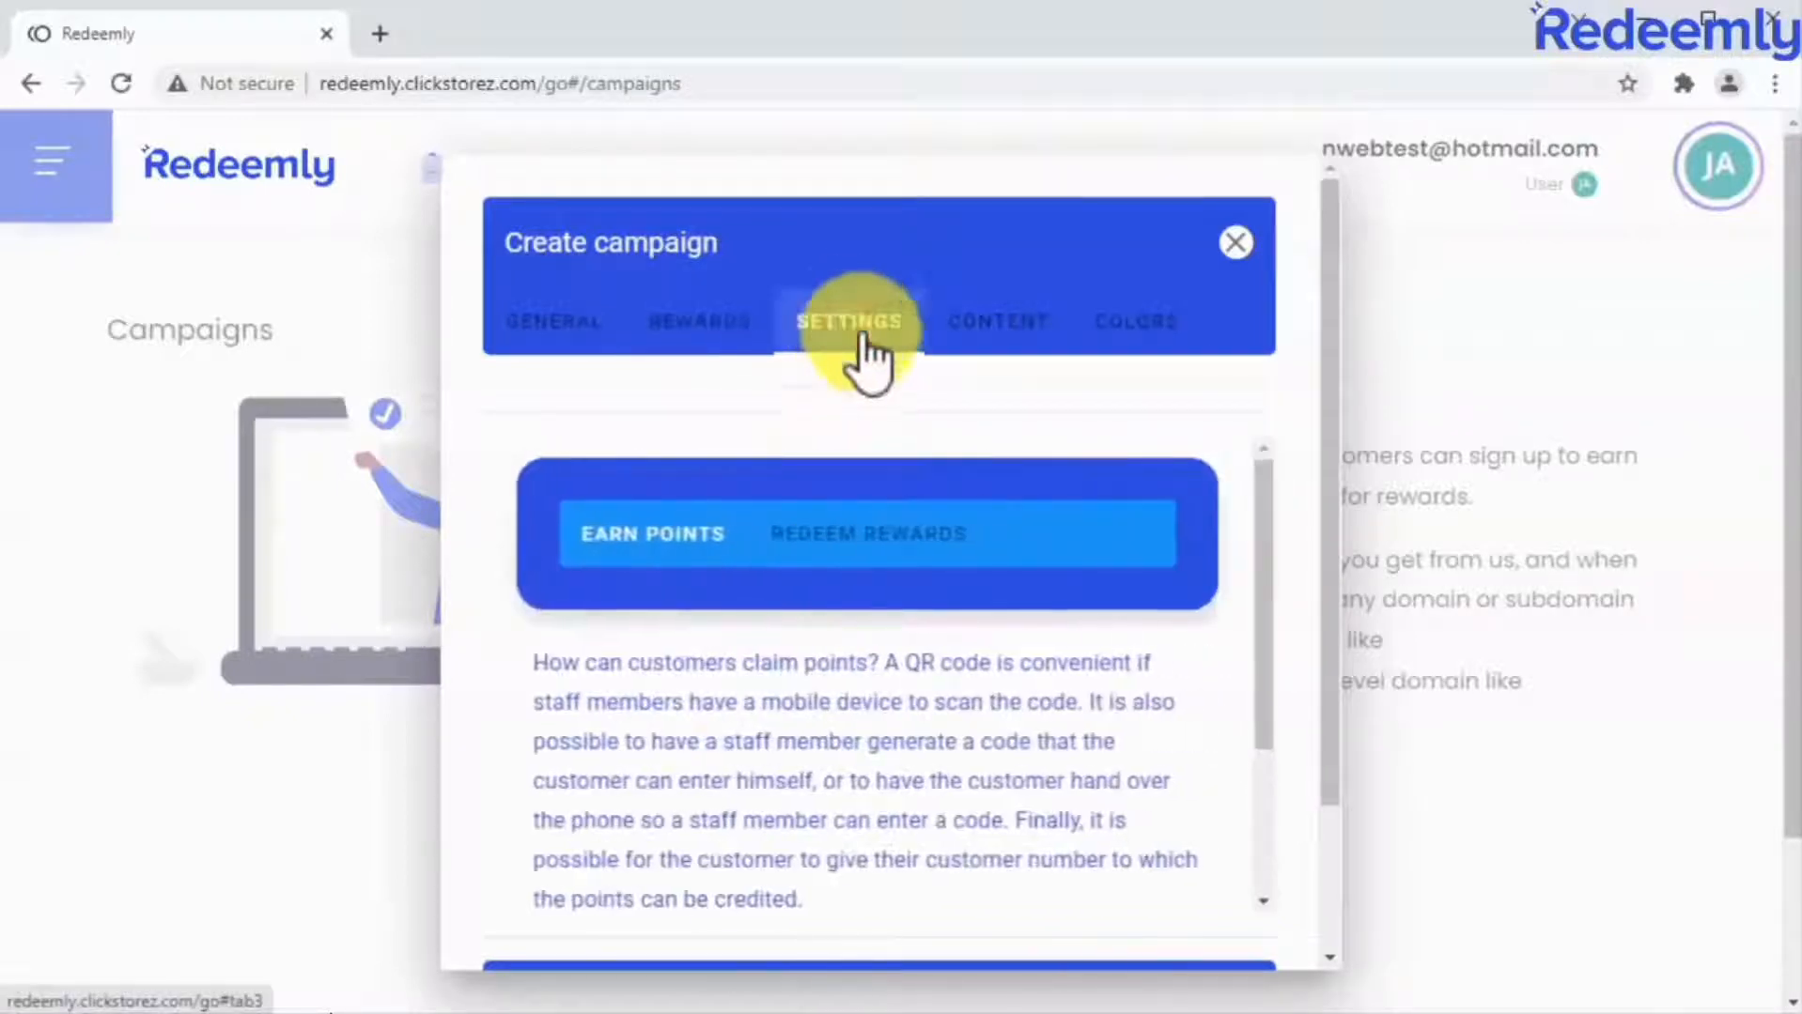
scroll(1246, 661, down, 2)
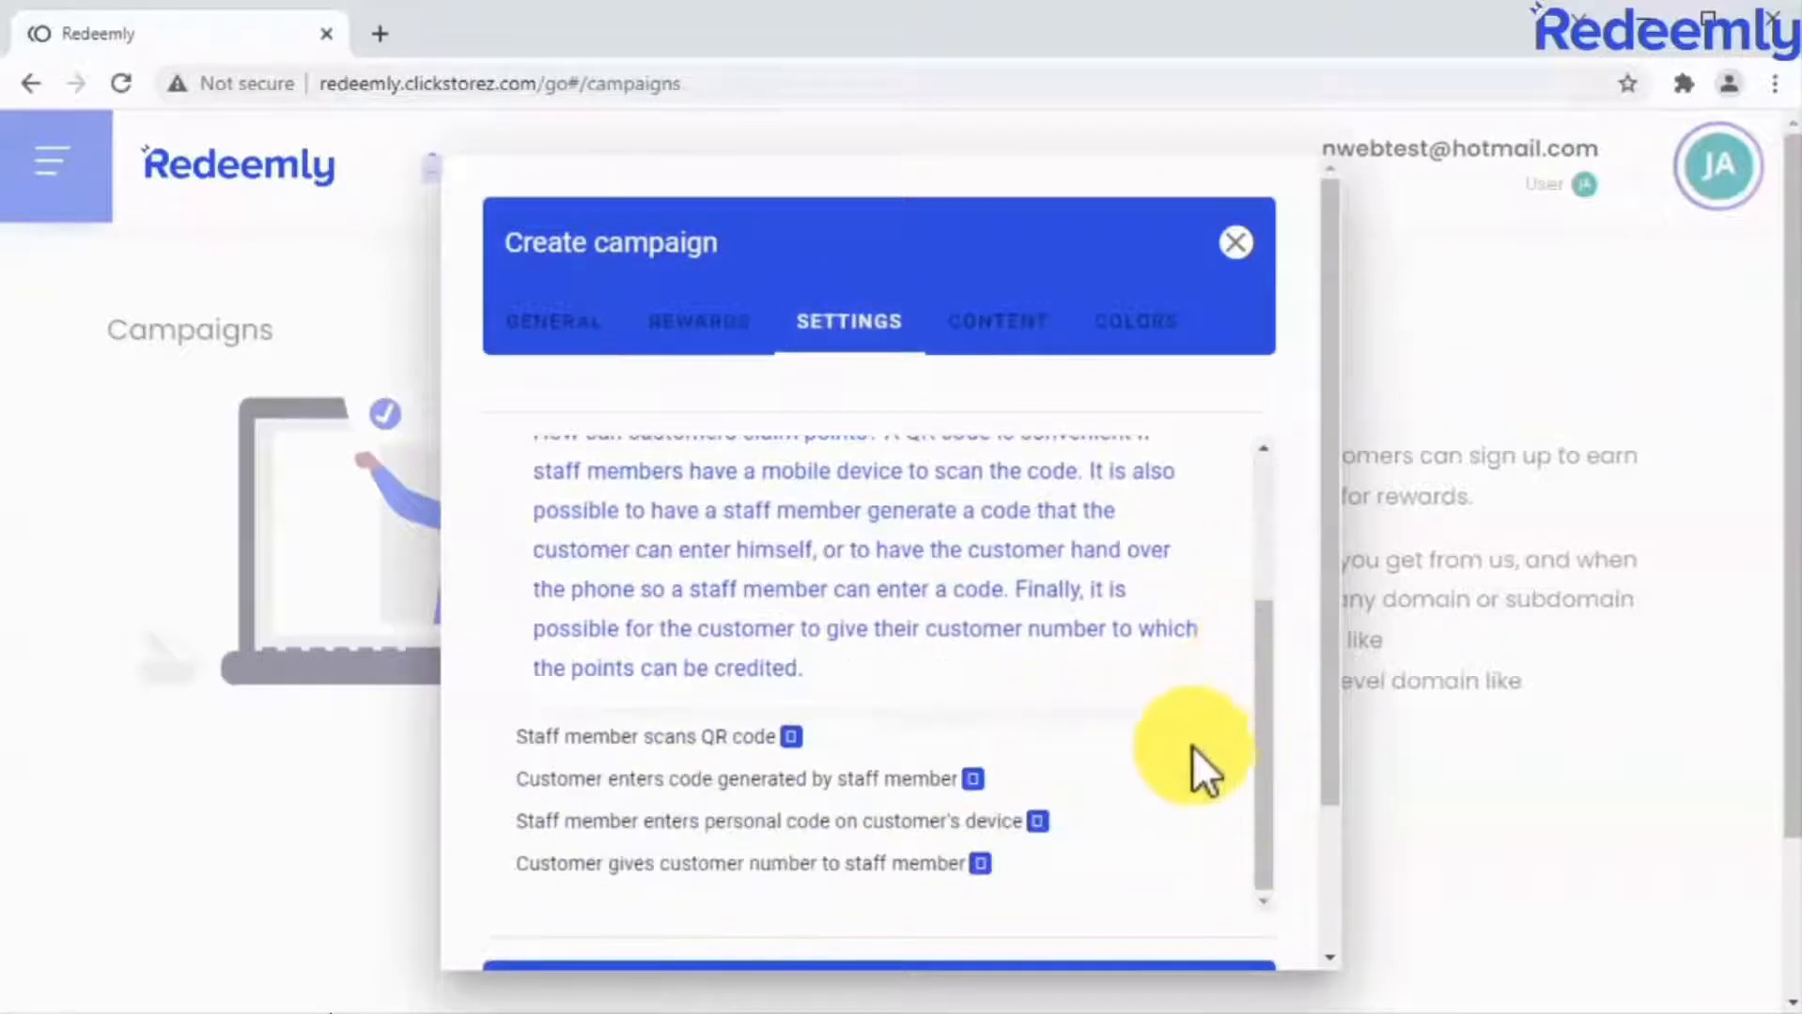
scroll(1144, 824, up, 1)
scroll(1144, 824, up, 2)
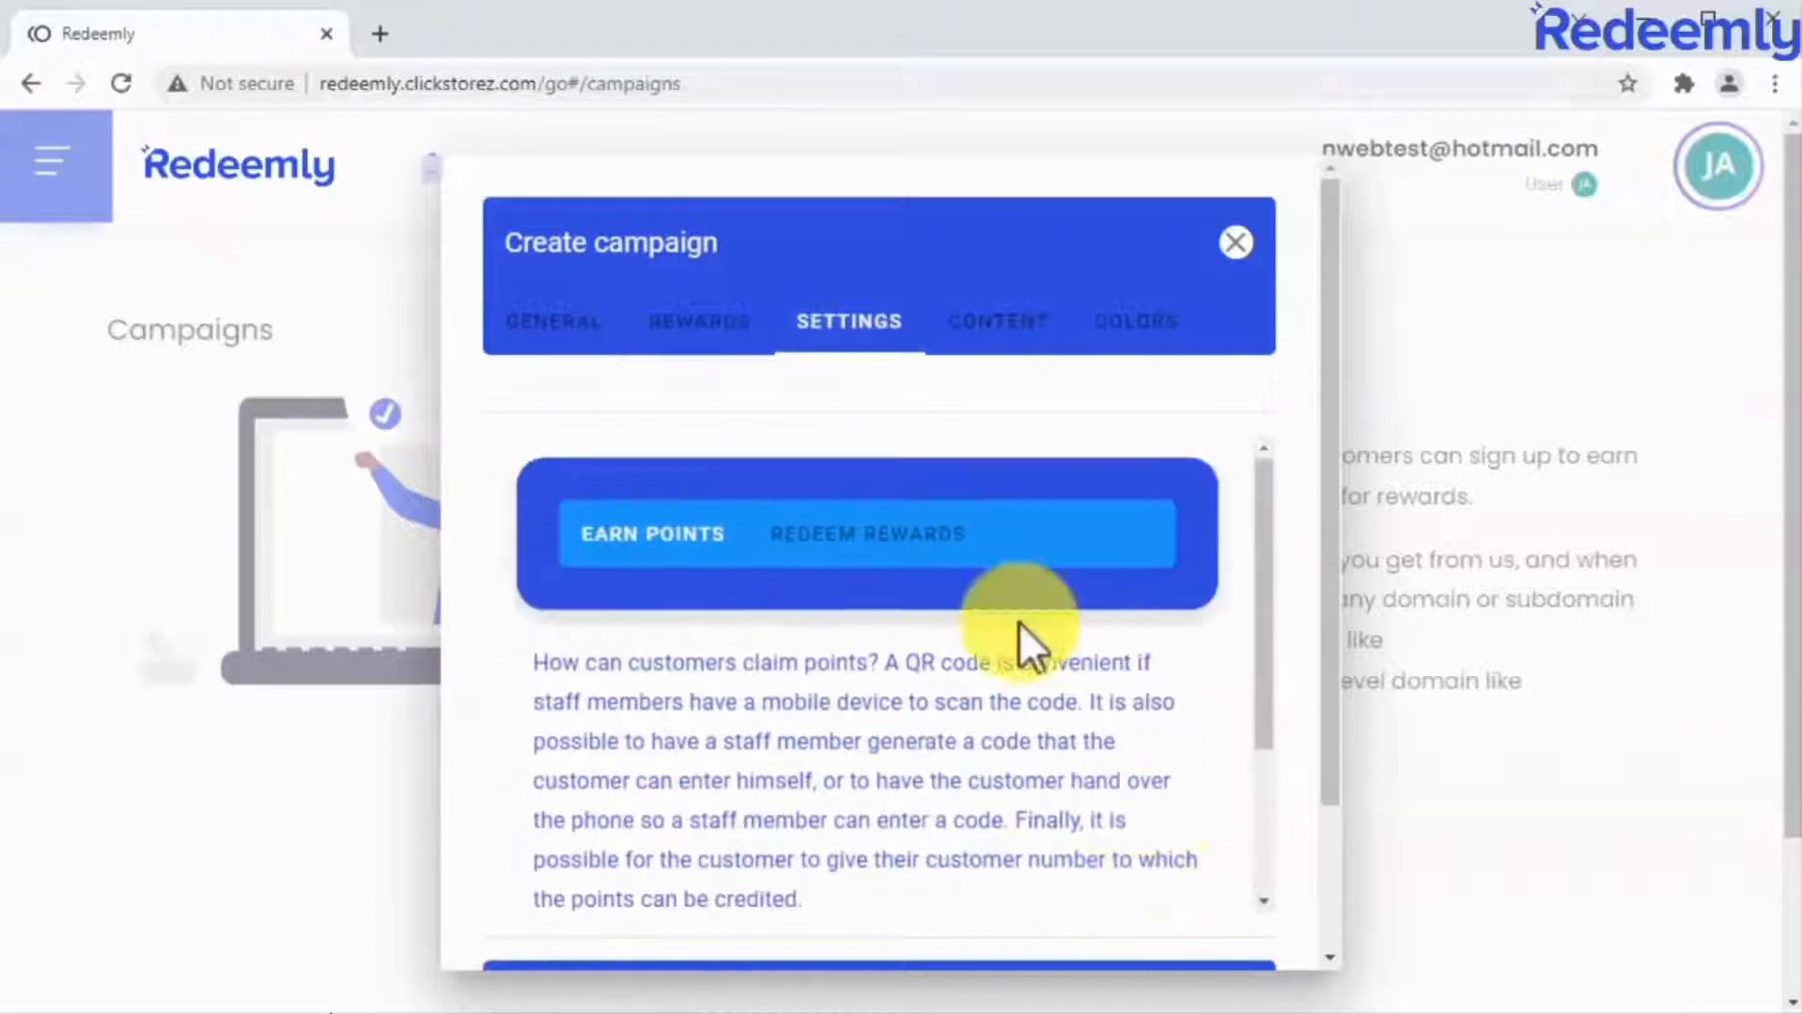
click(925, 538)
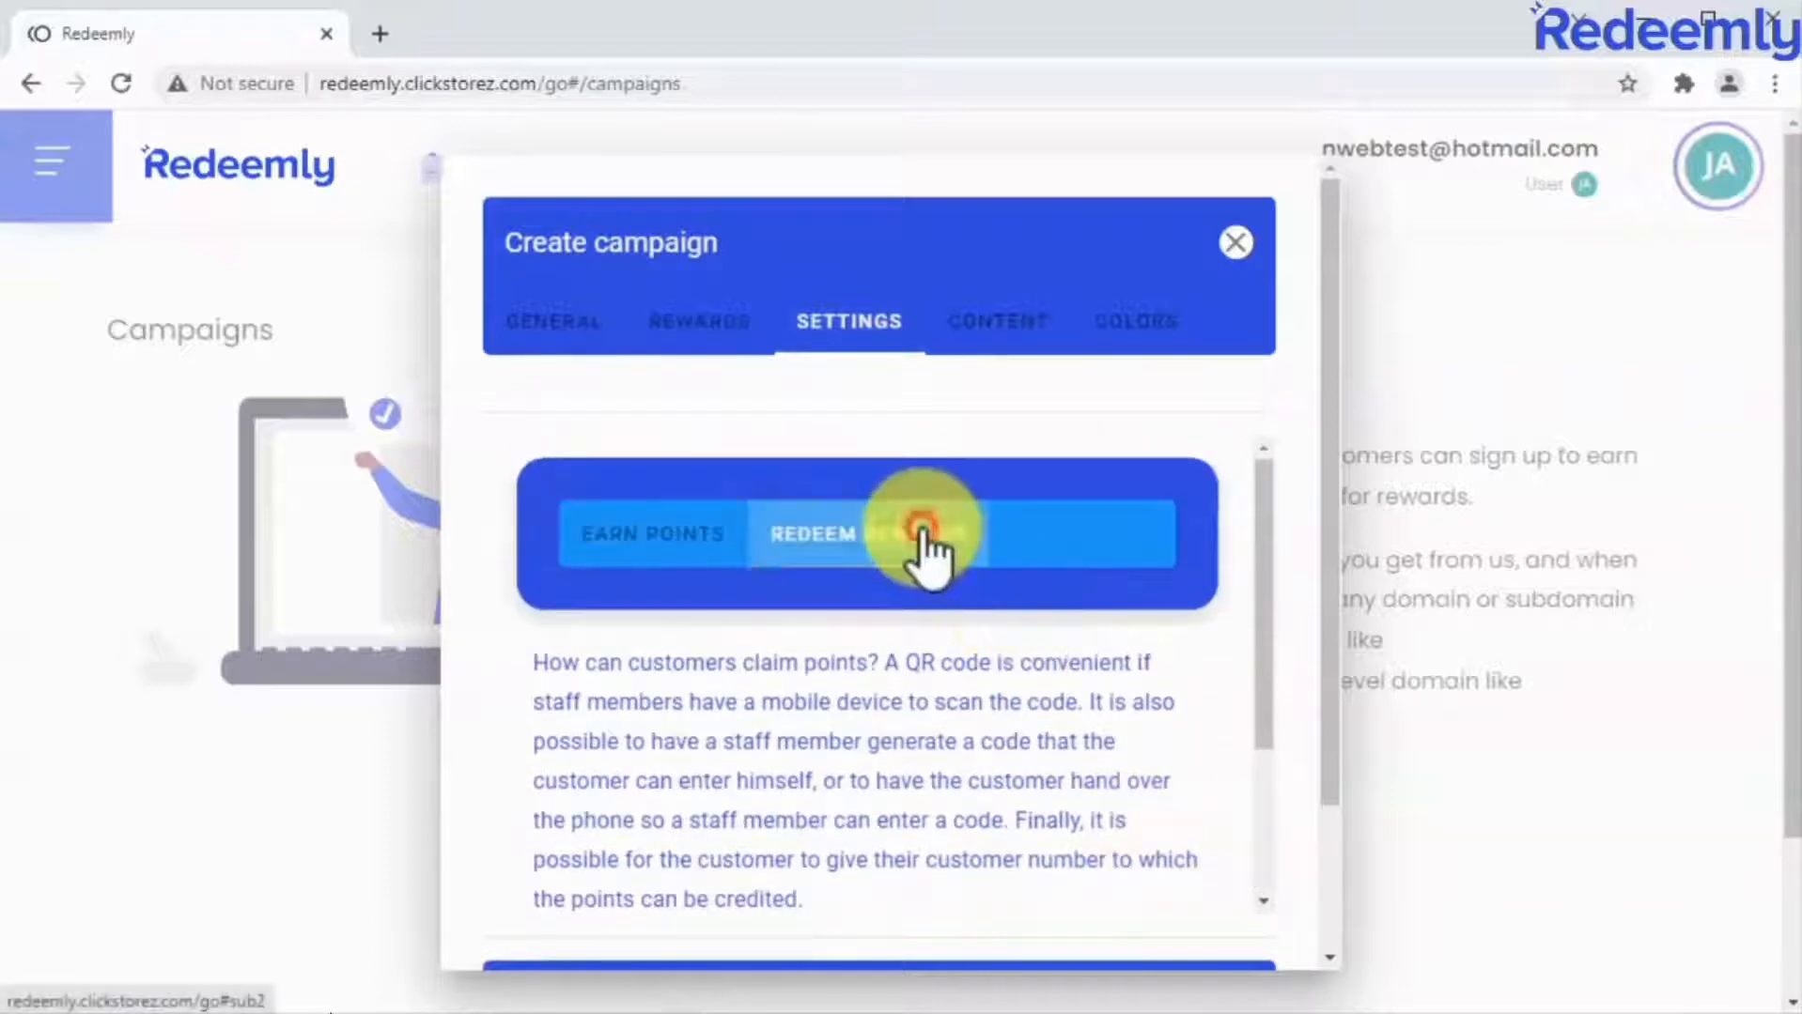
Set the campaign's top title to "One Health Rewards" and its headline to "Buy With Us, Earn Points, Get Rewards!".
click(975, 338)
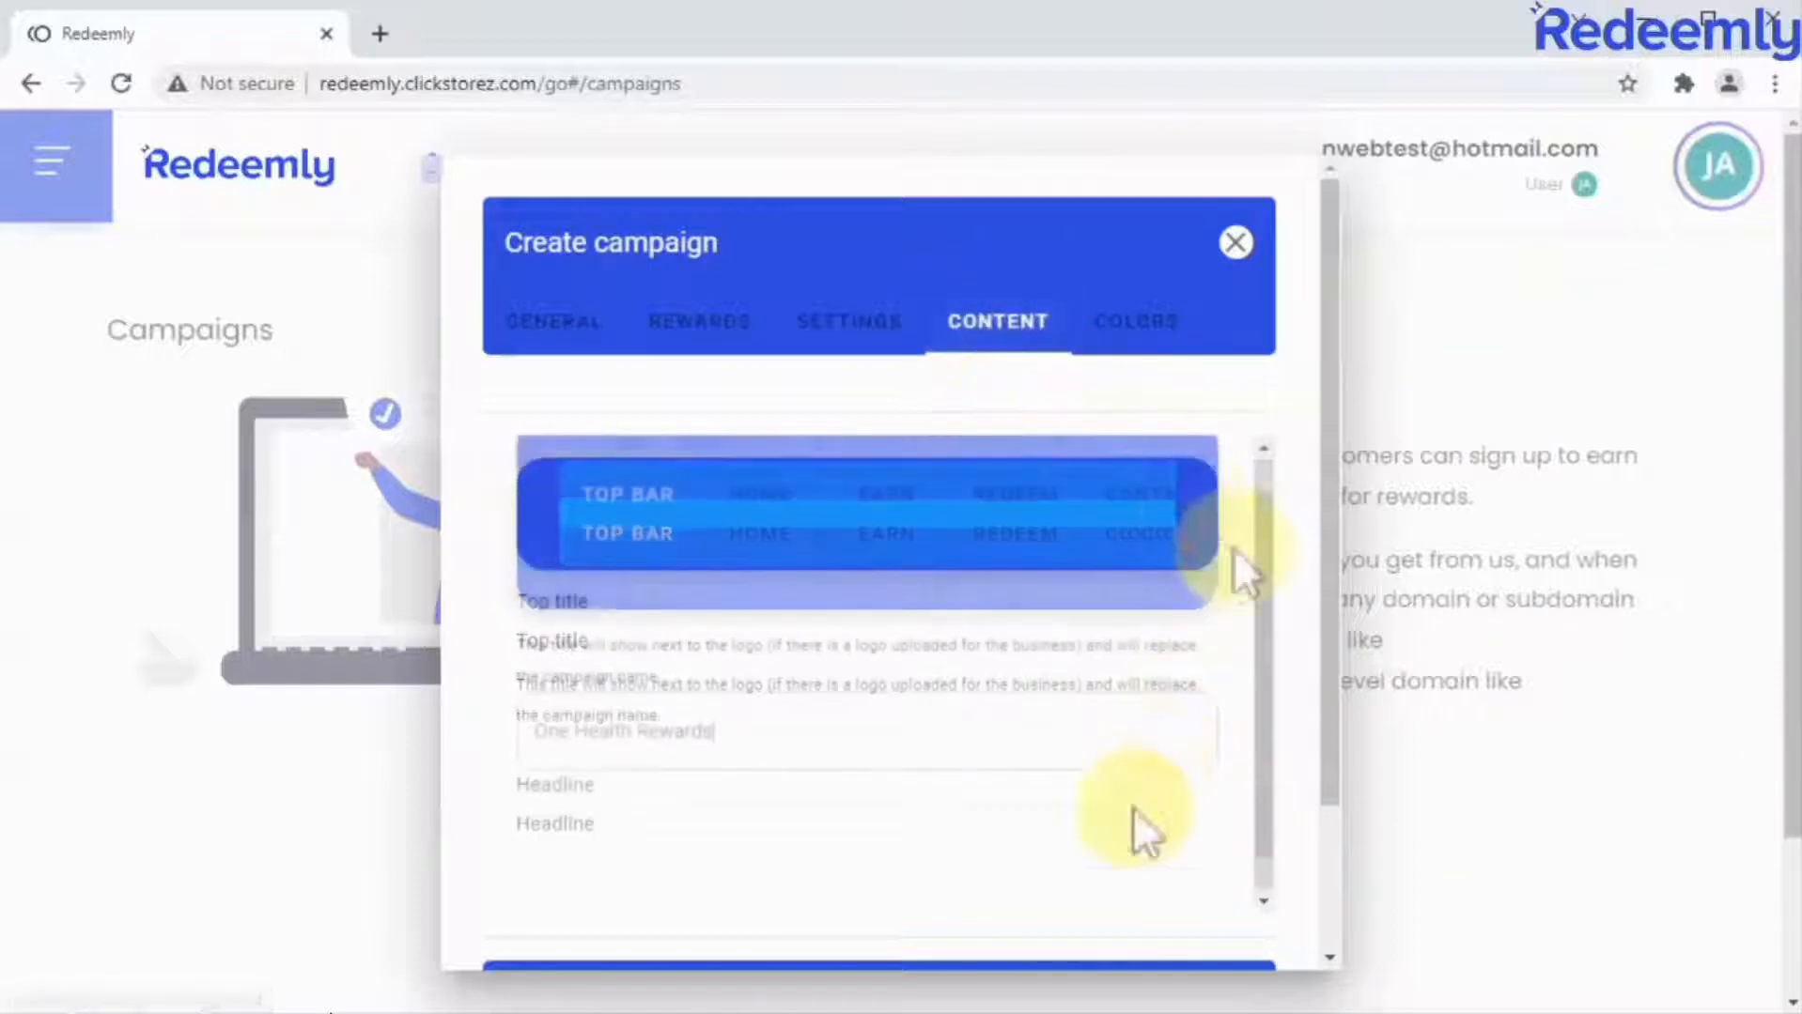
click(1092, 876)
text(Buy With Us, Earn Points,)
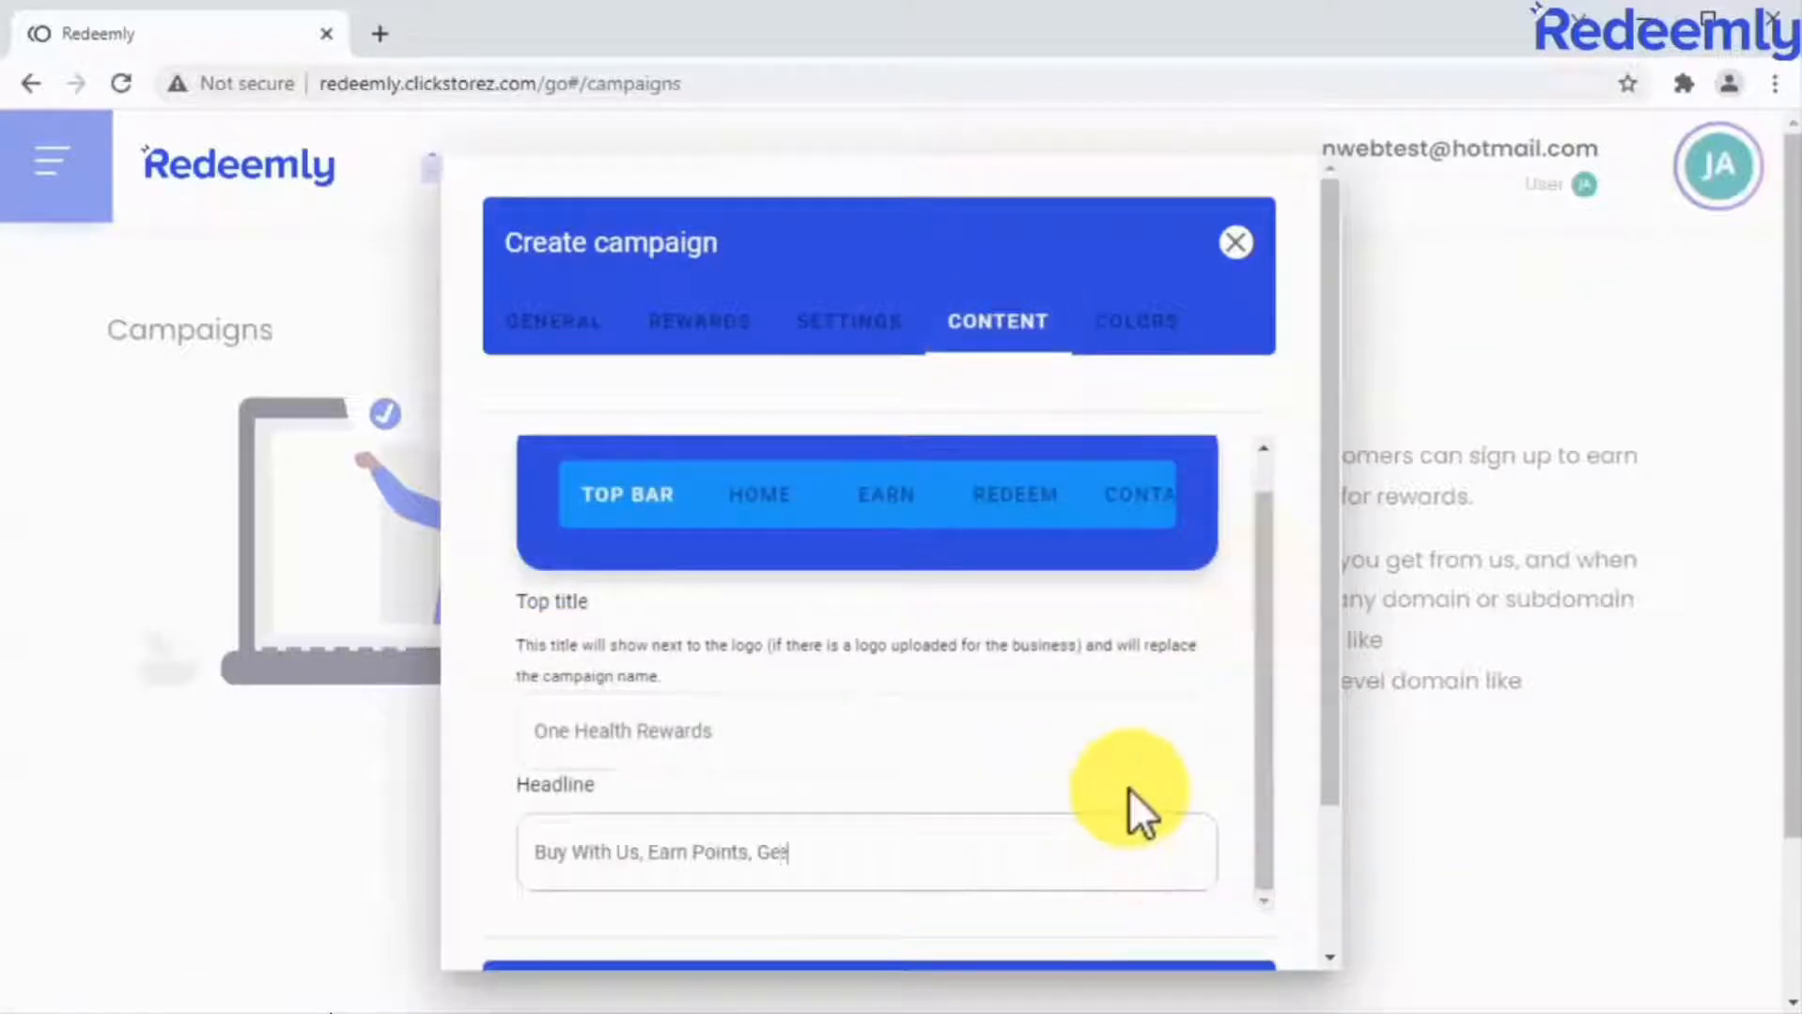
text(Get Rewards!)
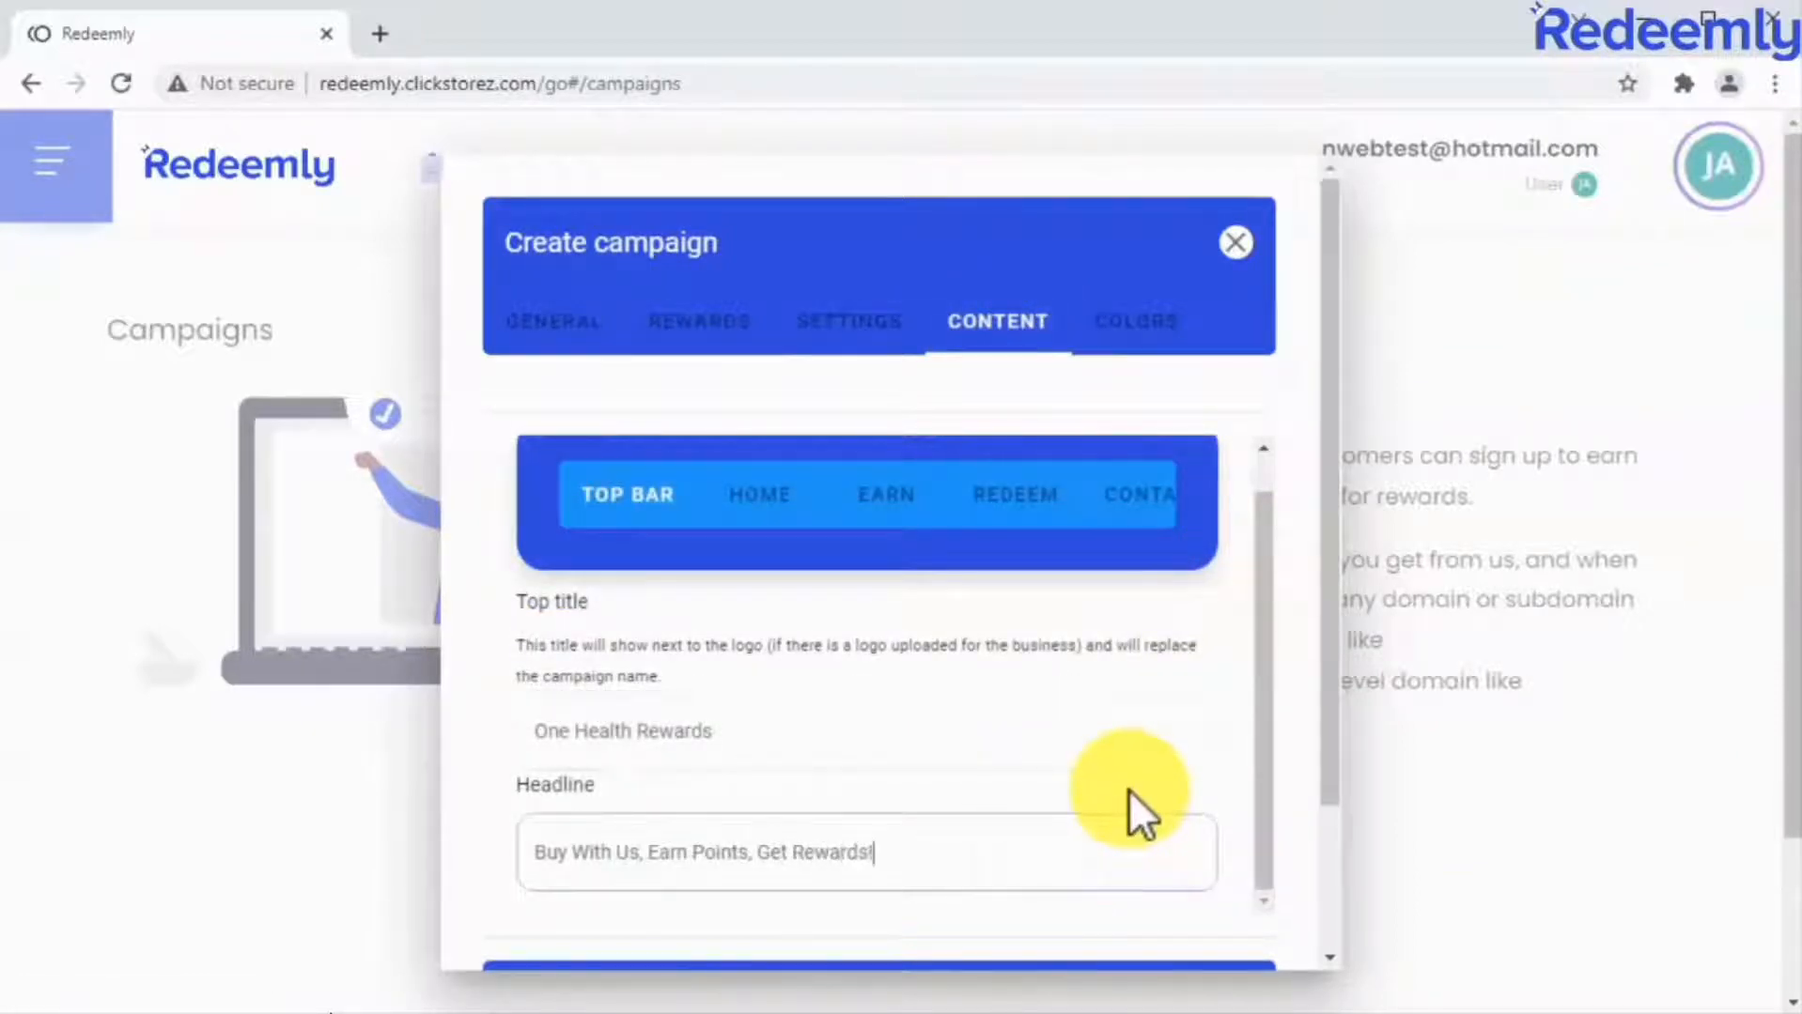
Review the titles and texts of the campaign's Home, Earn, Redeem and Contact content.
click(776, 499)
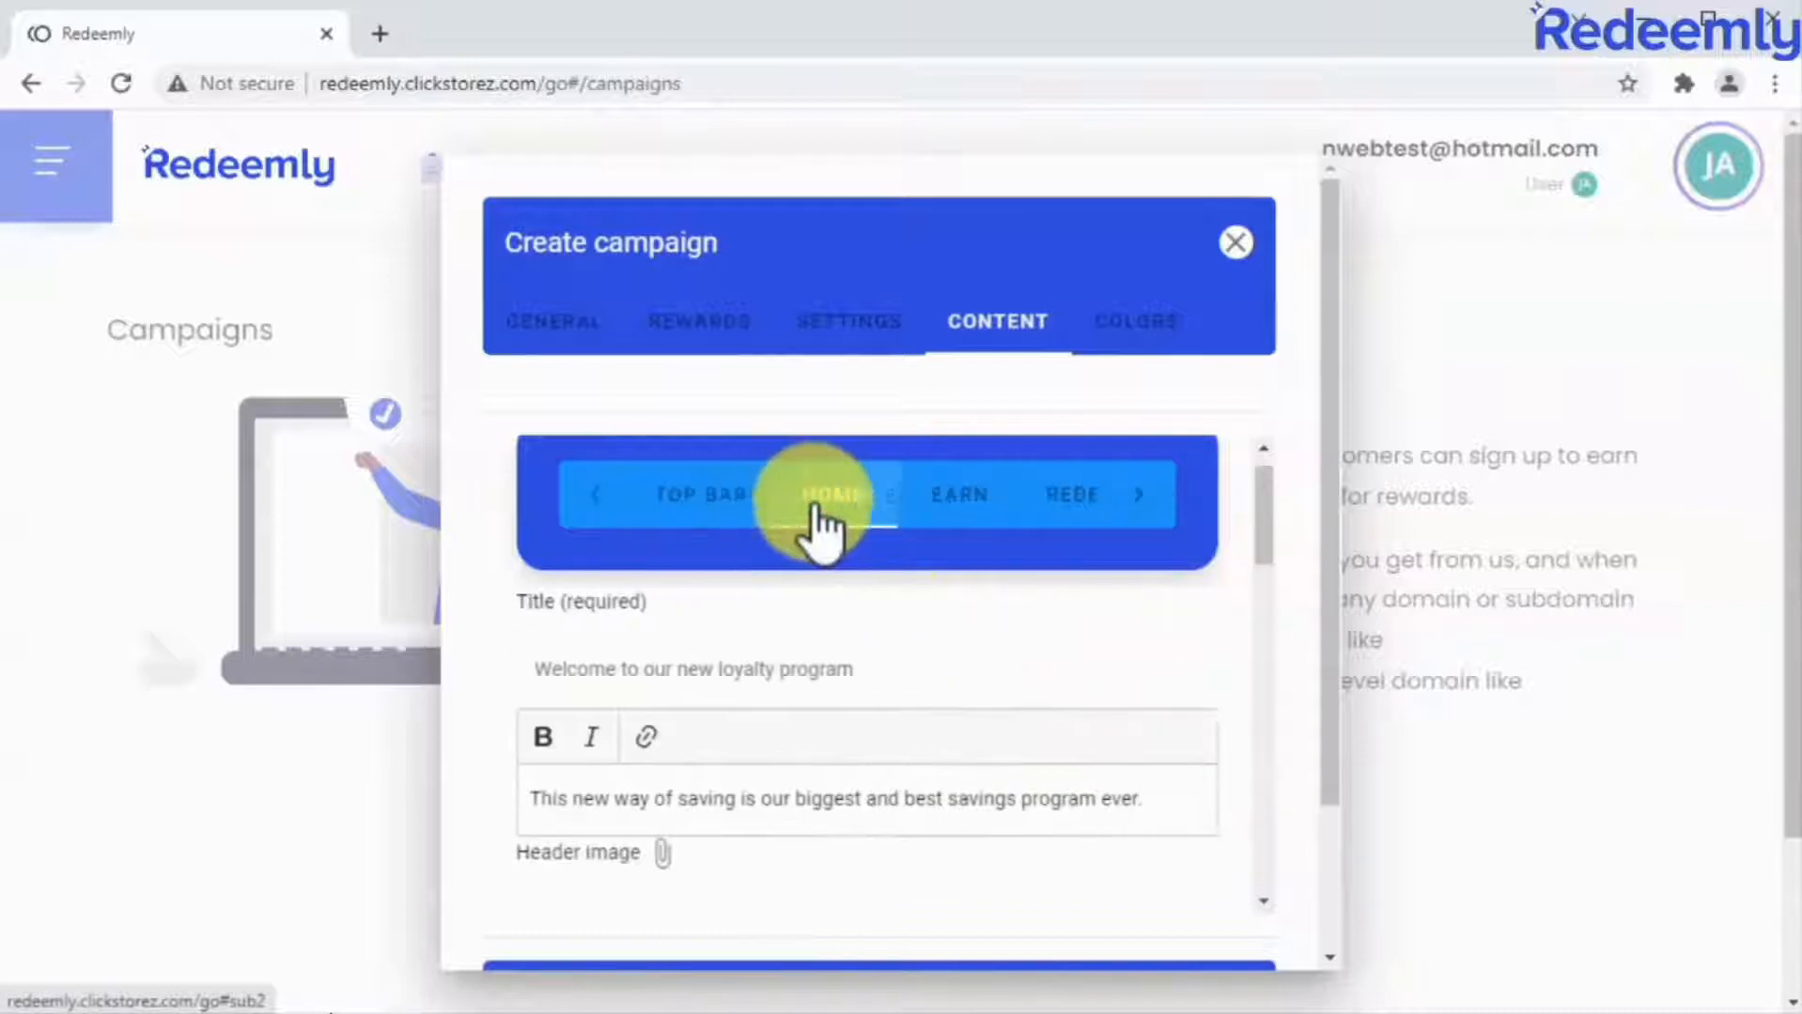
click(959, 499)
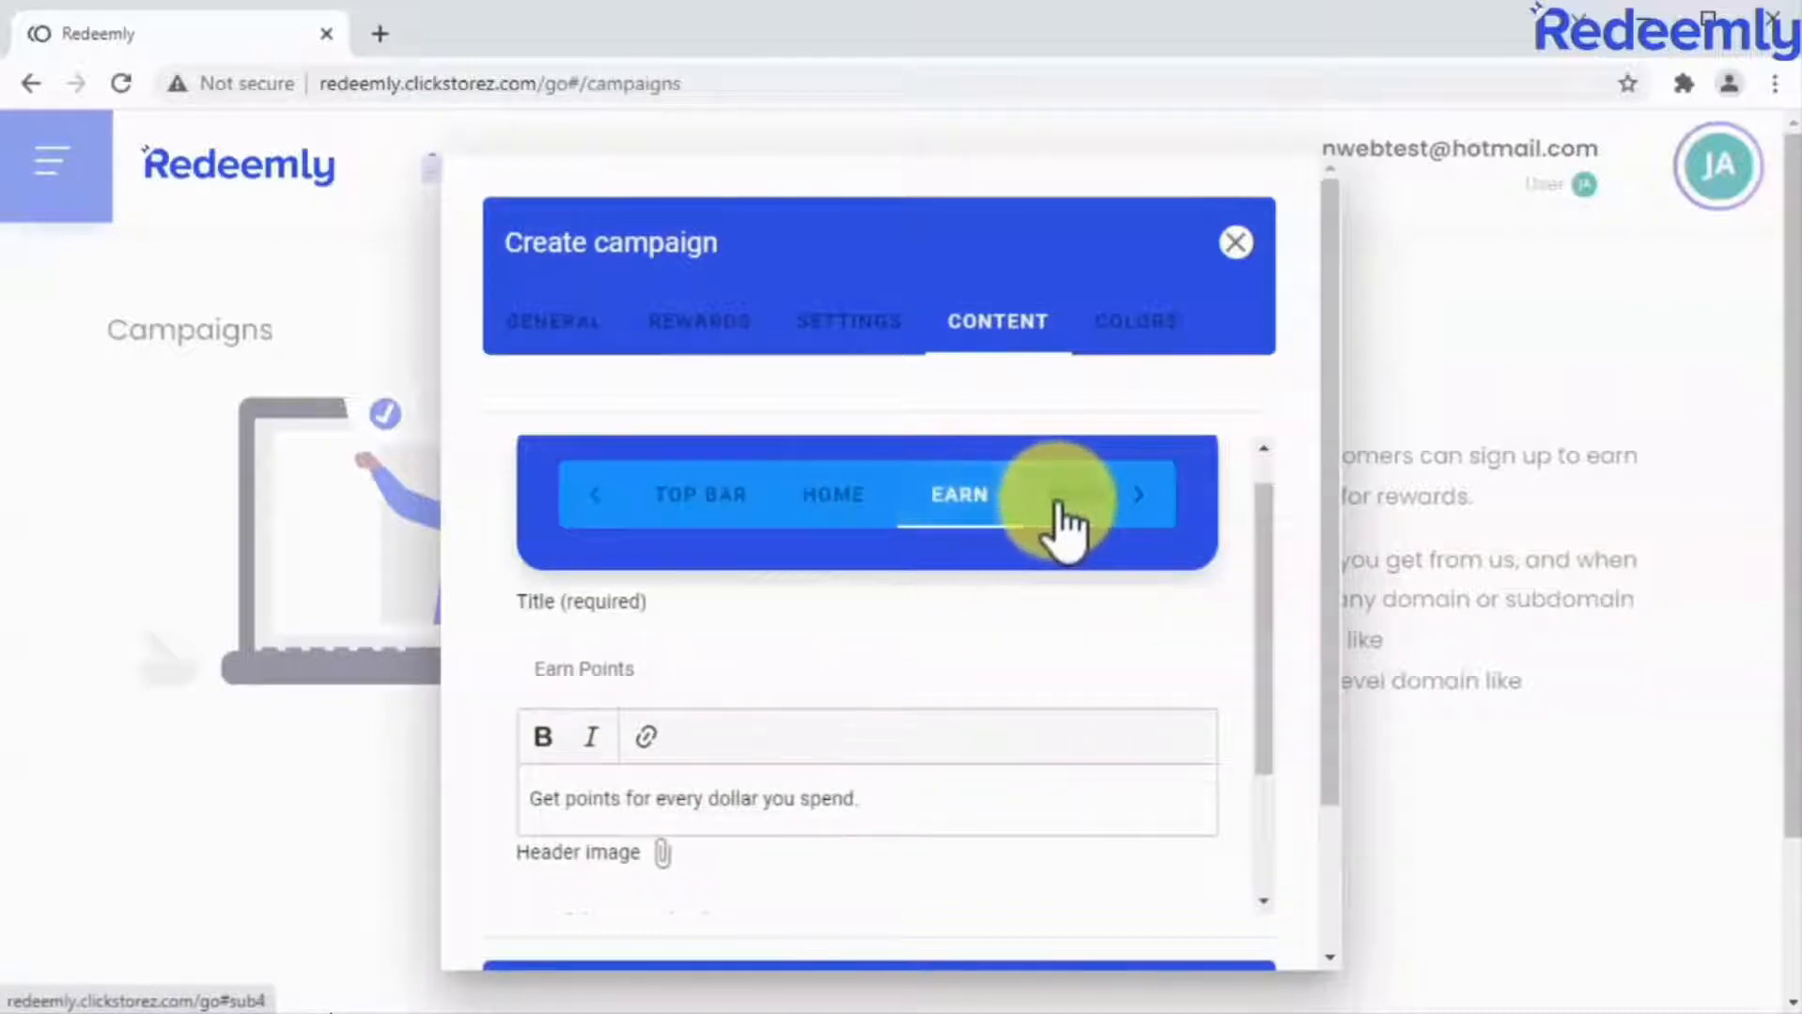
click(1052, 498)
click(1069, 496)
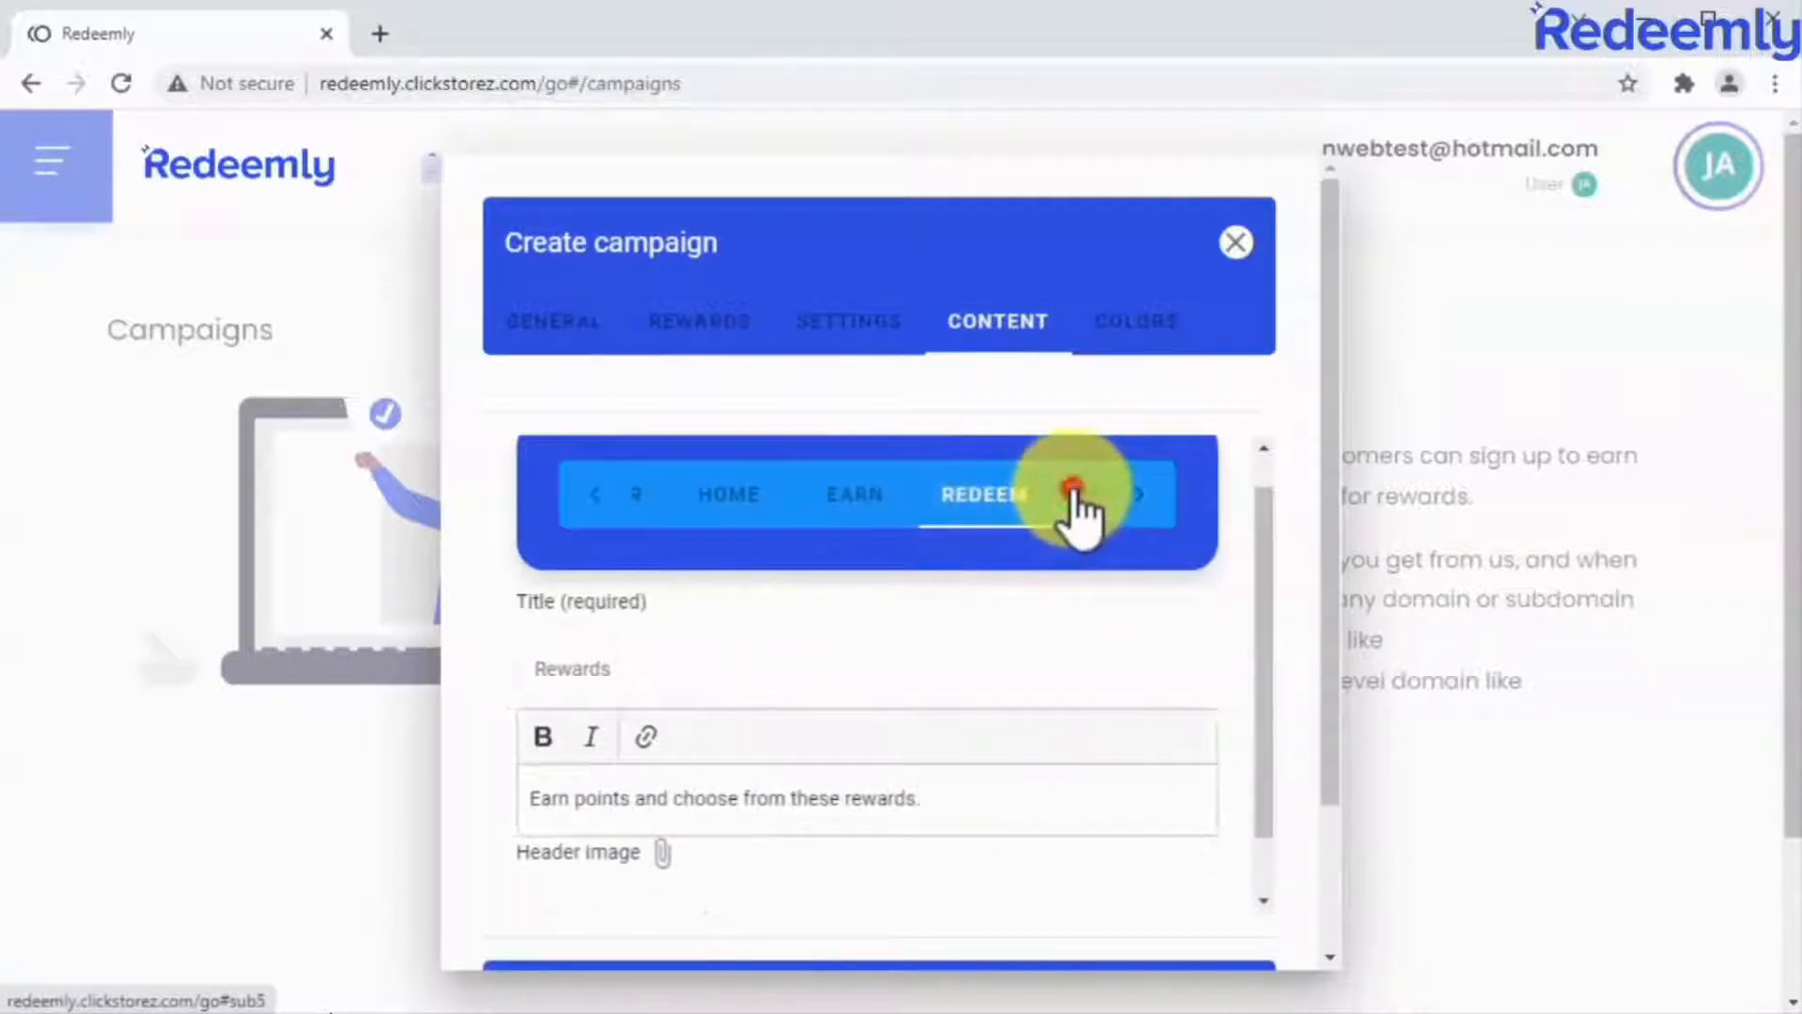
Go through the campaign's background and mobile menu colour settings and create the campaign.
click(1115, 324)
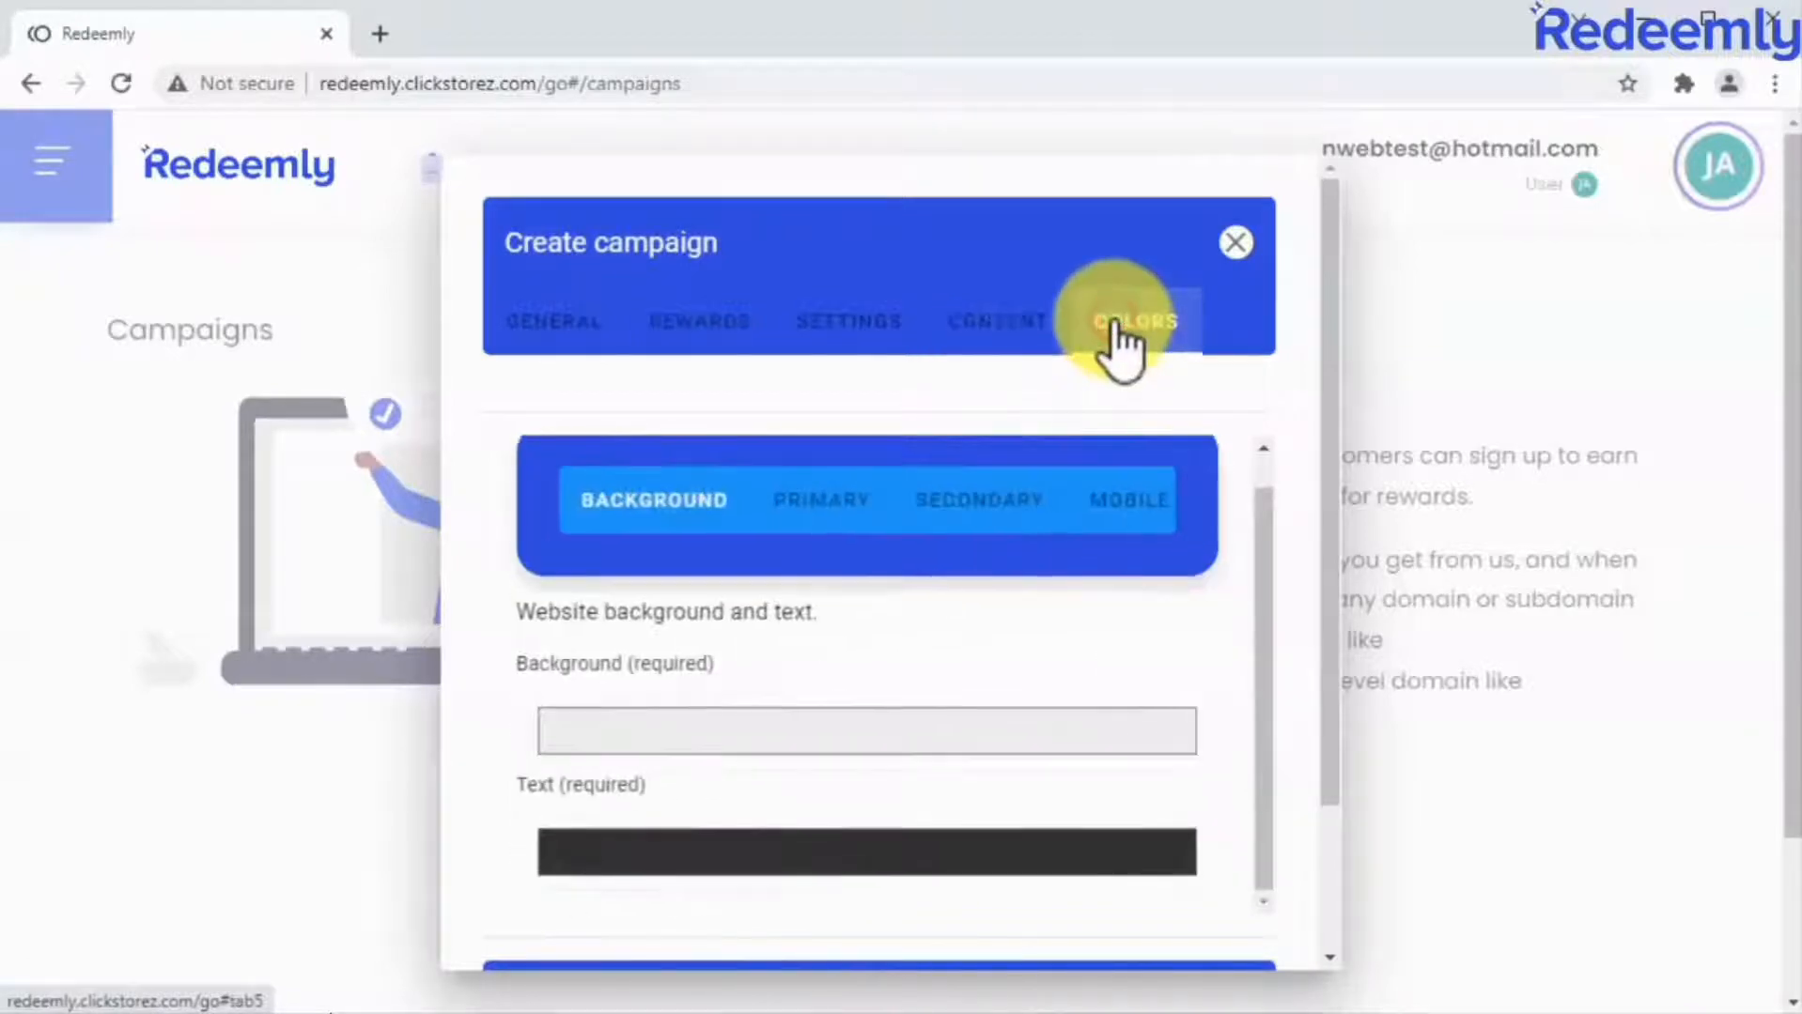
click(946, 733)
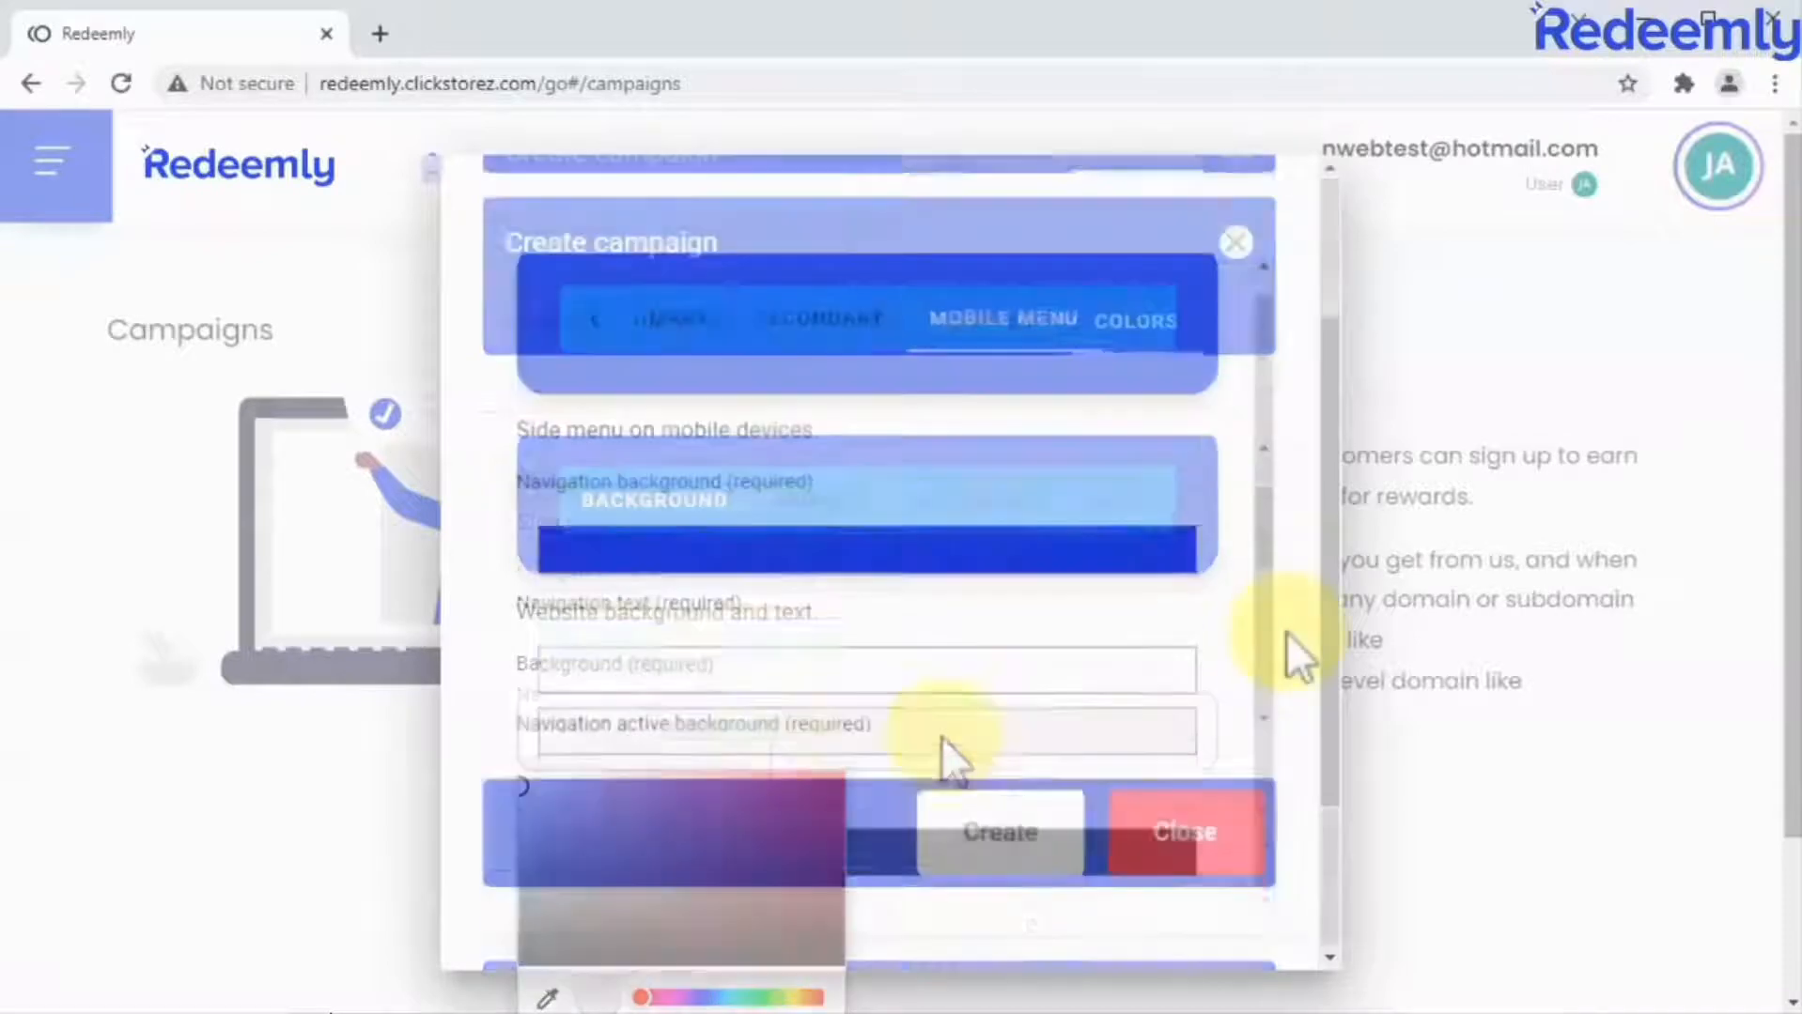
click(995, 836)
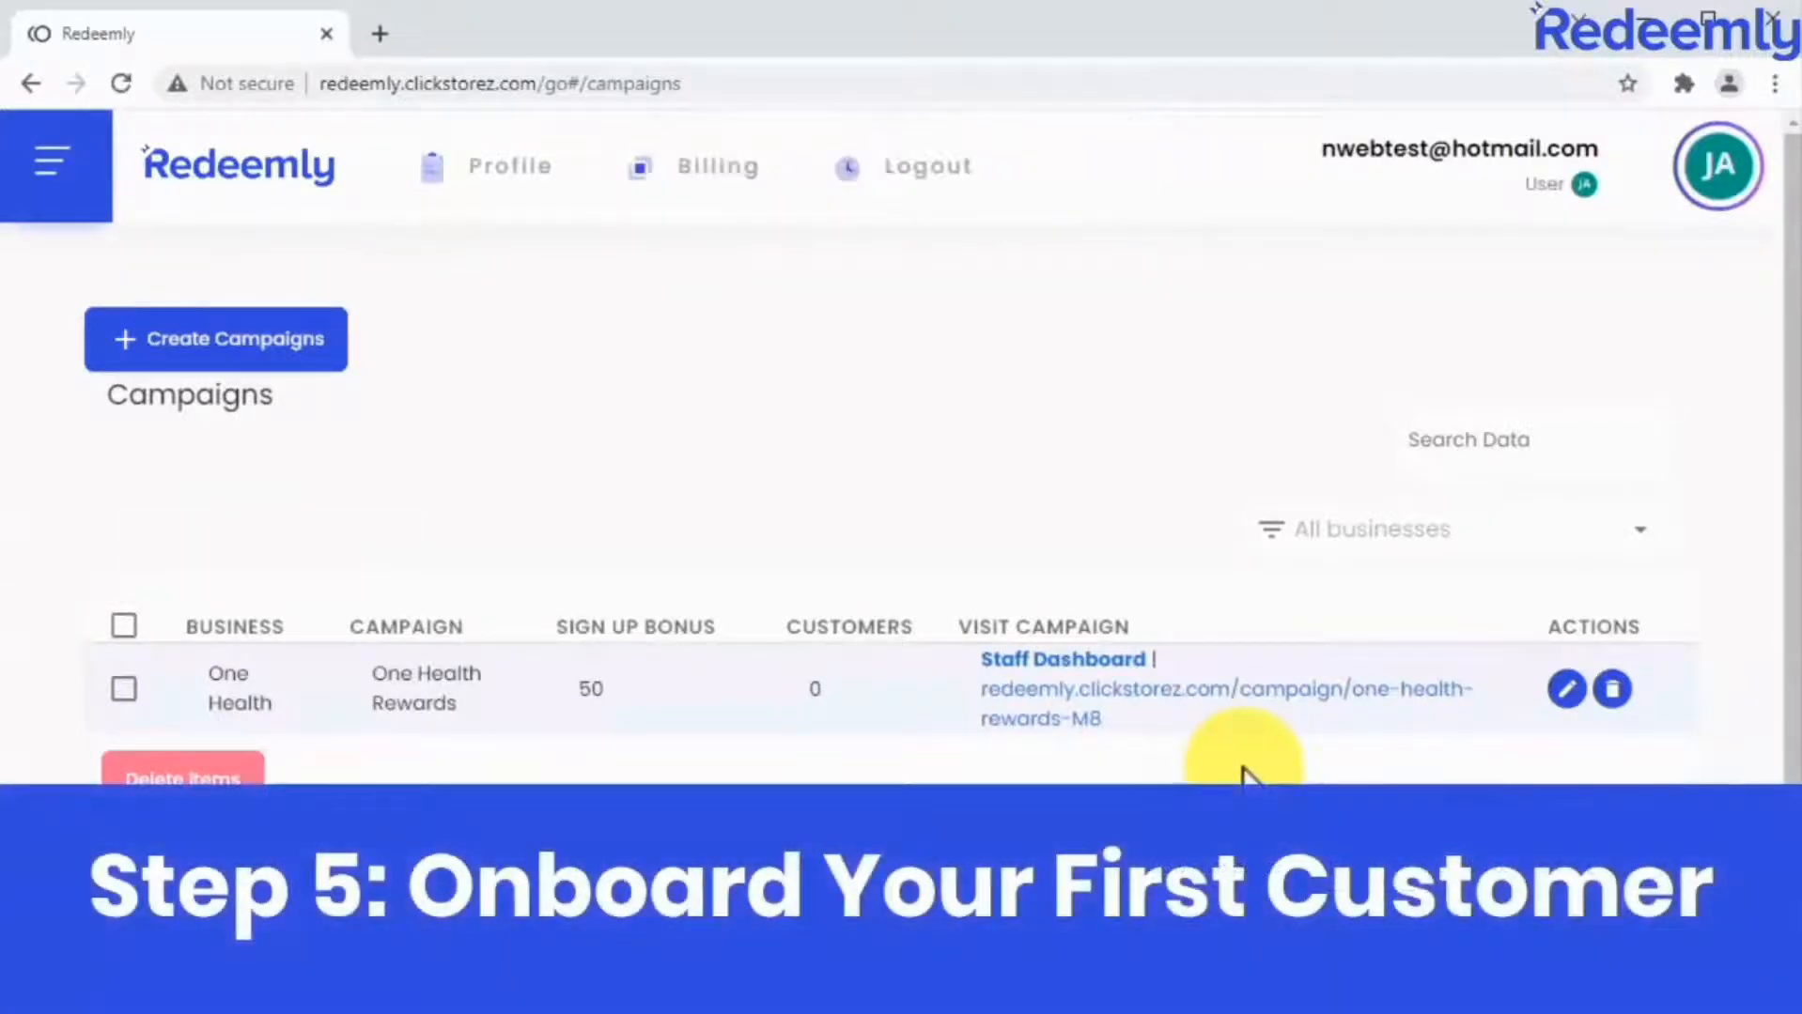
Visit the One Health Rewards campaign website, dismiss its terms notice, and view the customer list from the dashboard's onboarding step.
click(1220, 685)
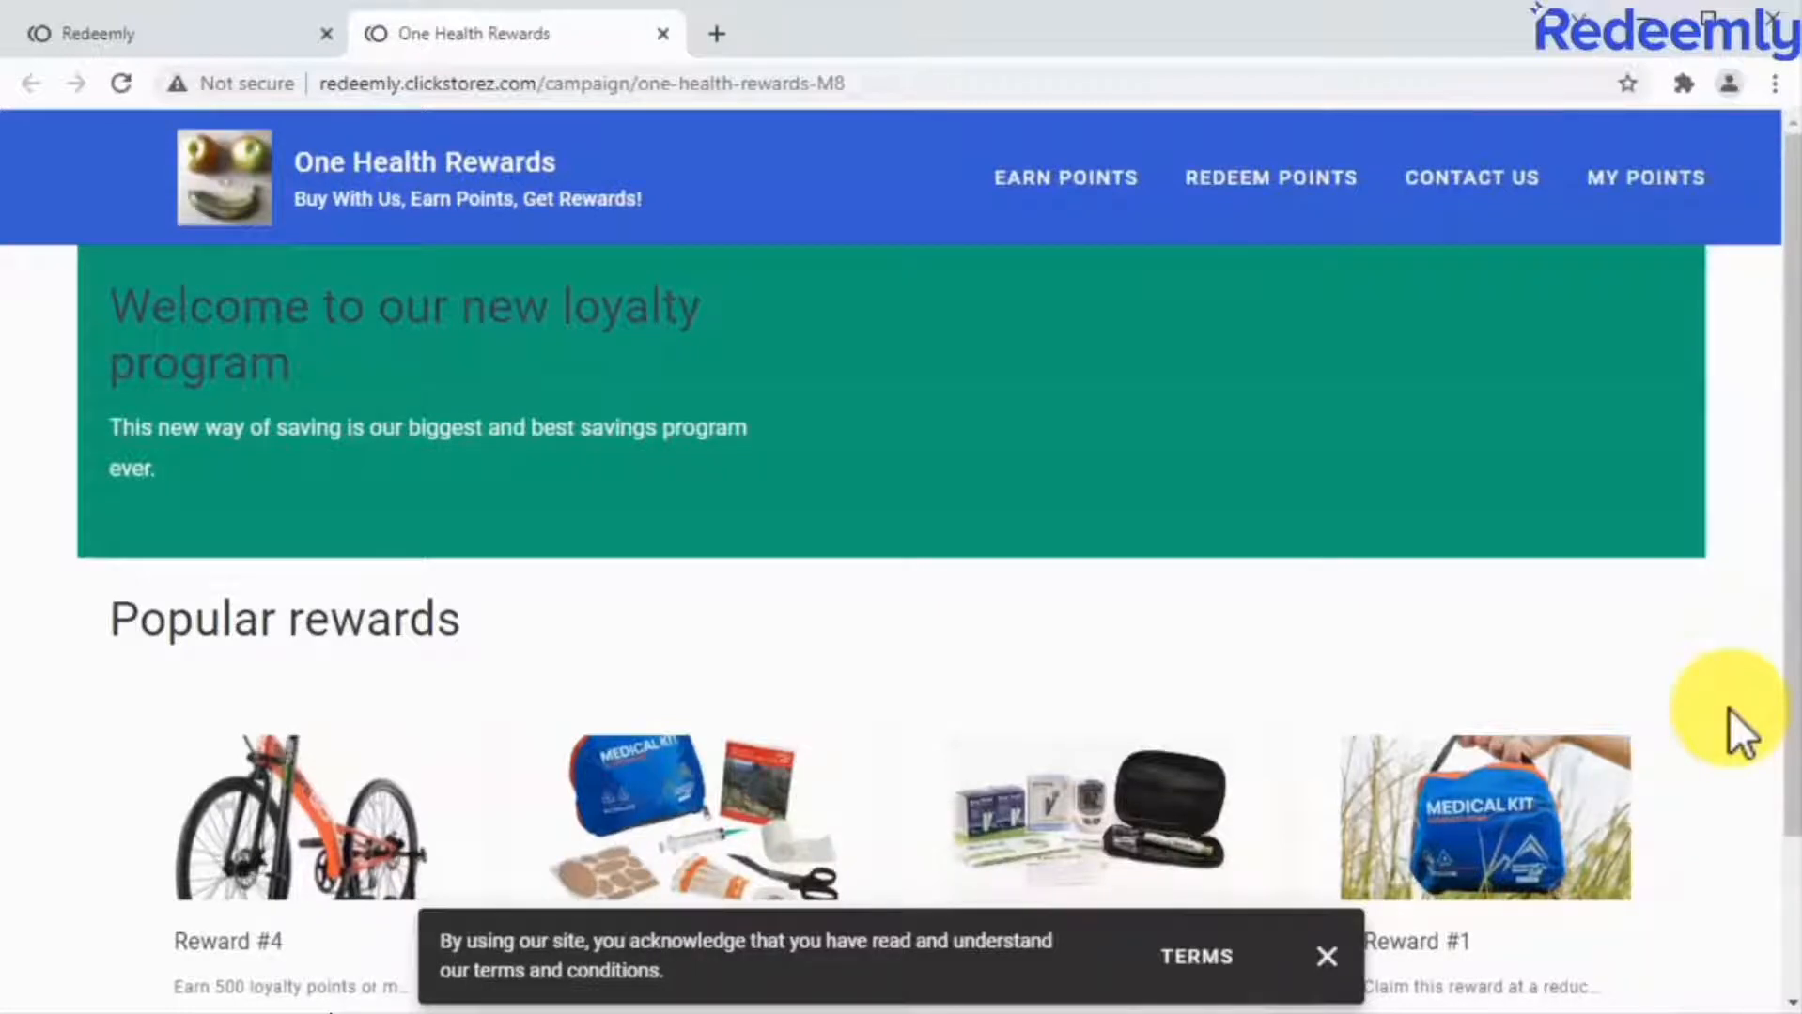
click(1322, 957)
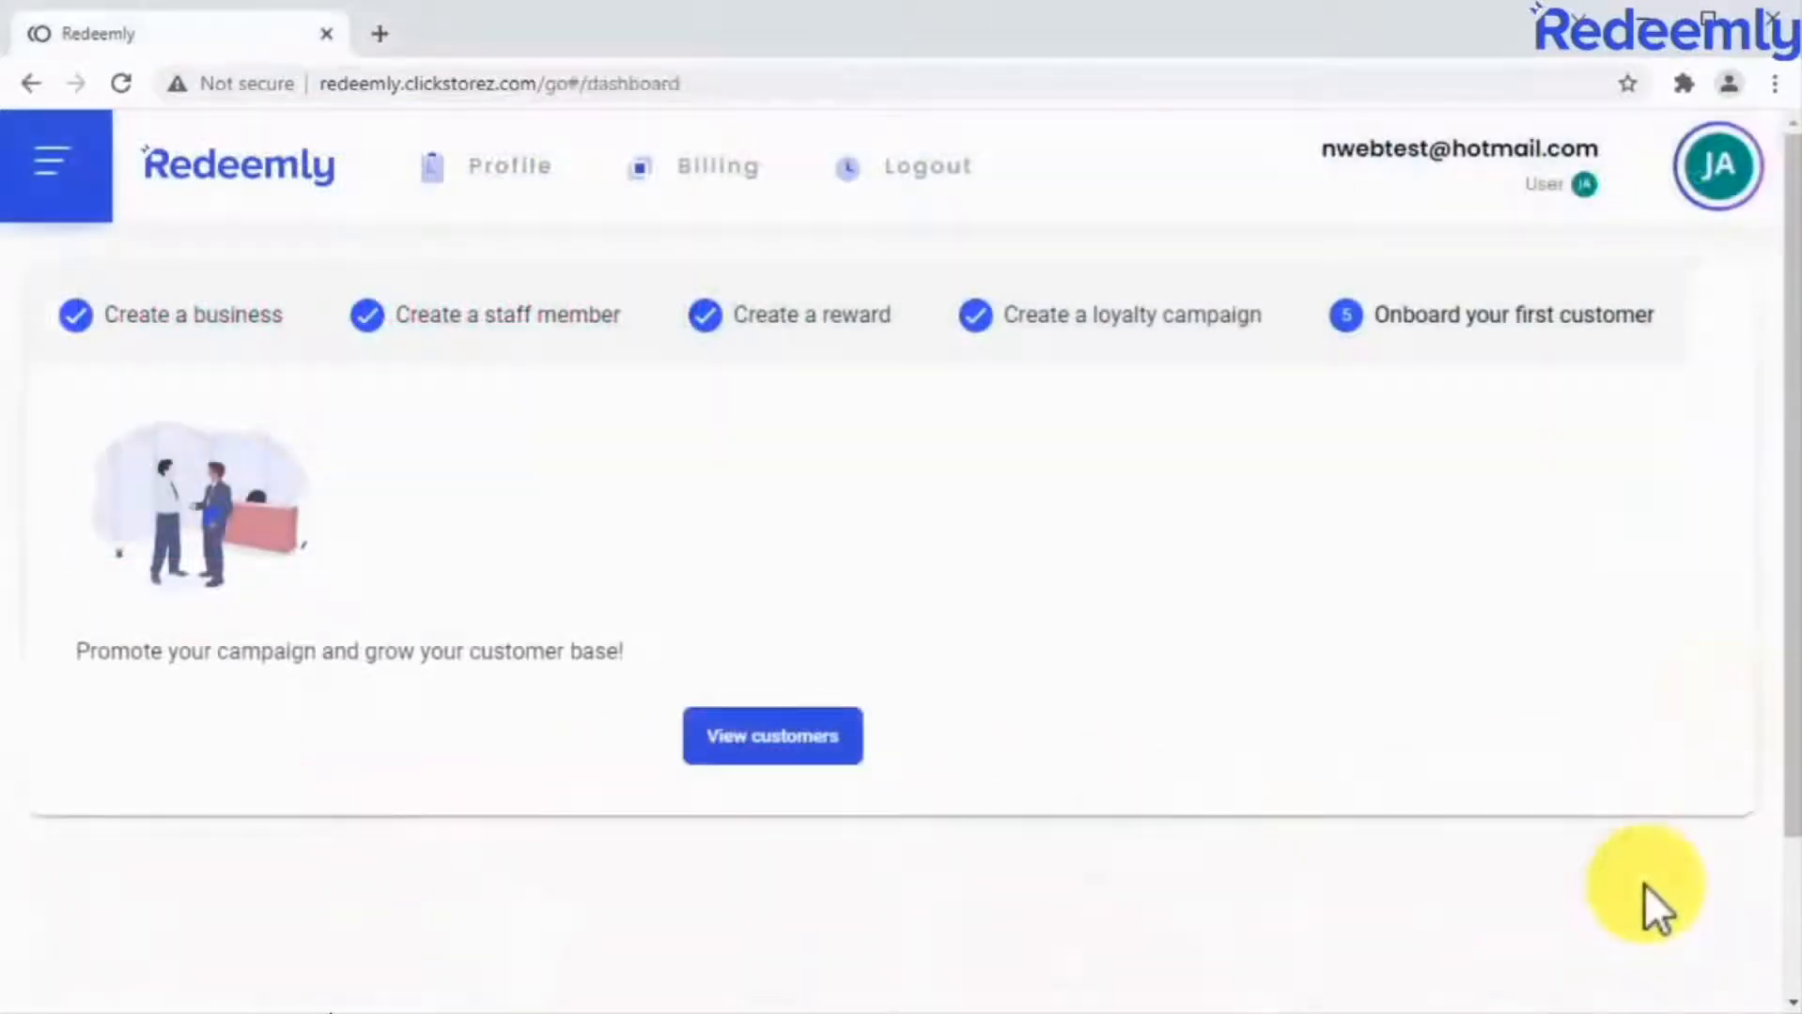
click(843, 739)
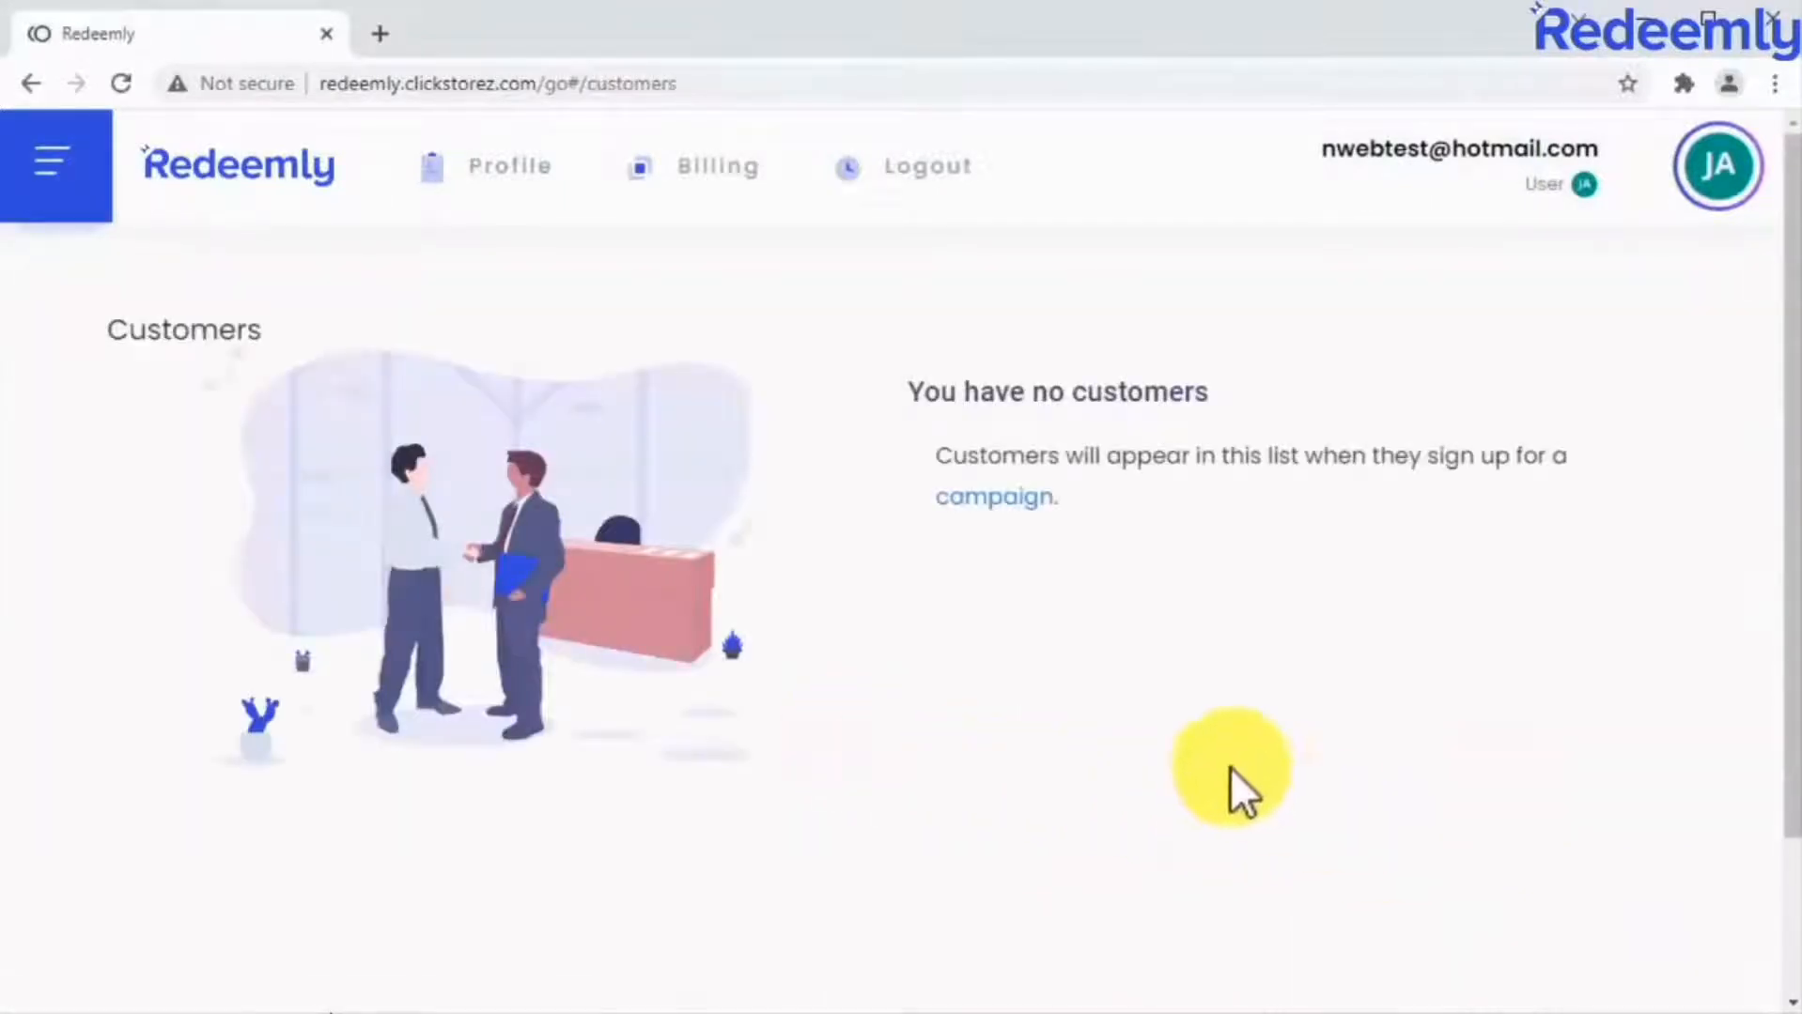
View the Earning analytics page and the Spending analytics page.
click(90, 183)
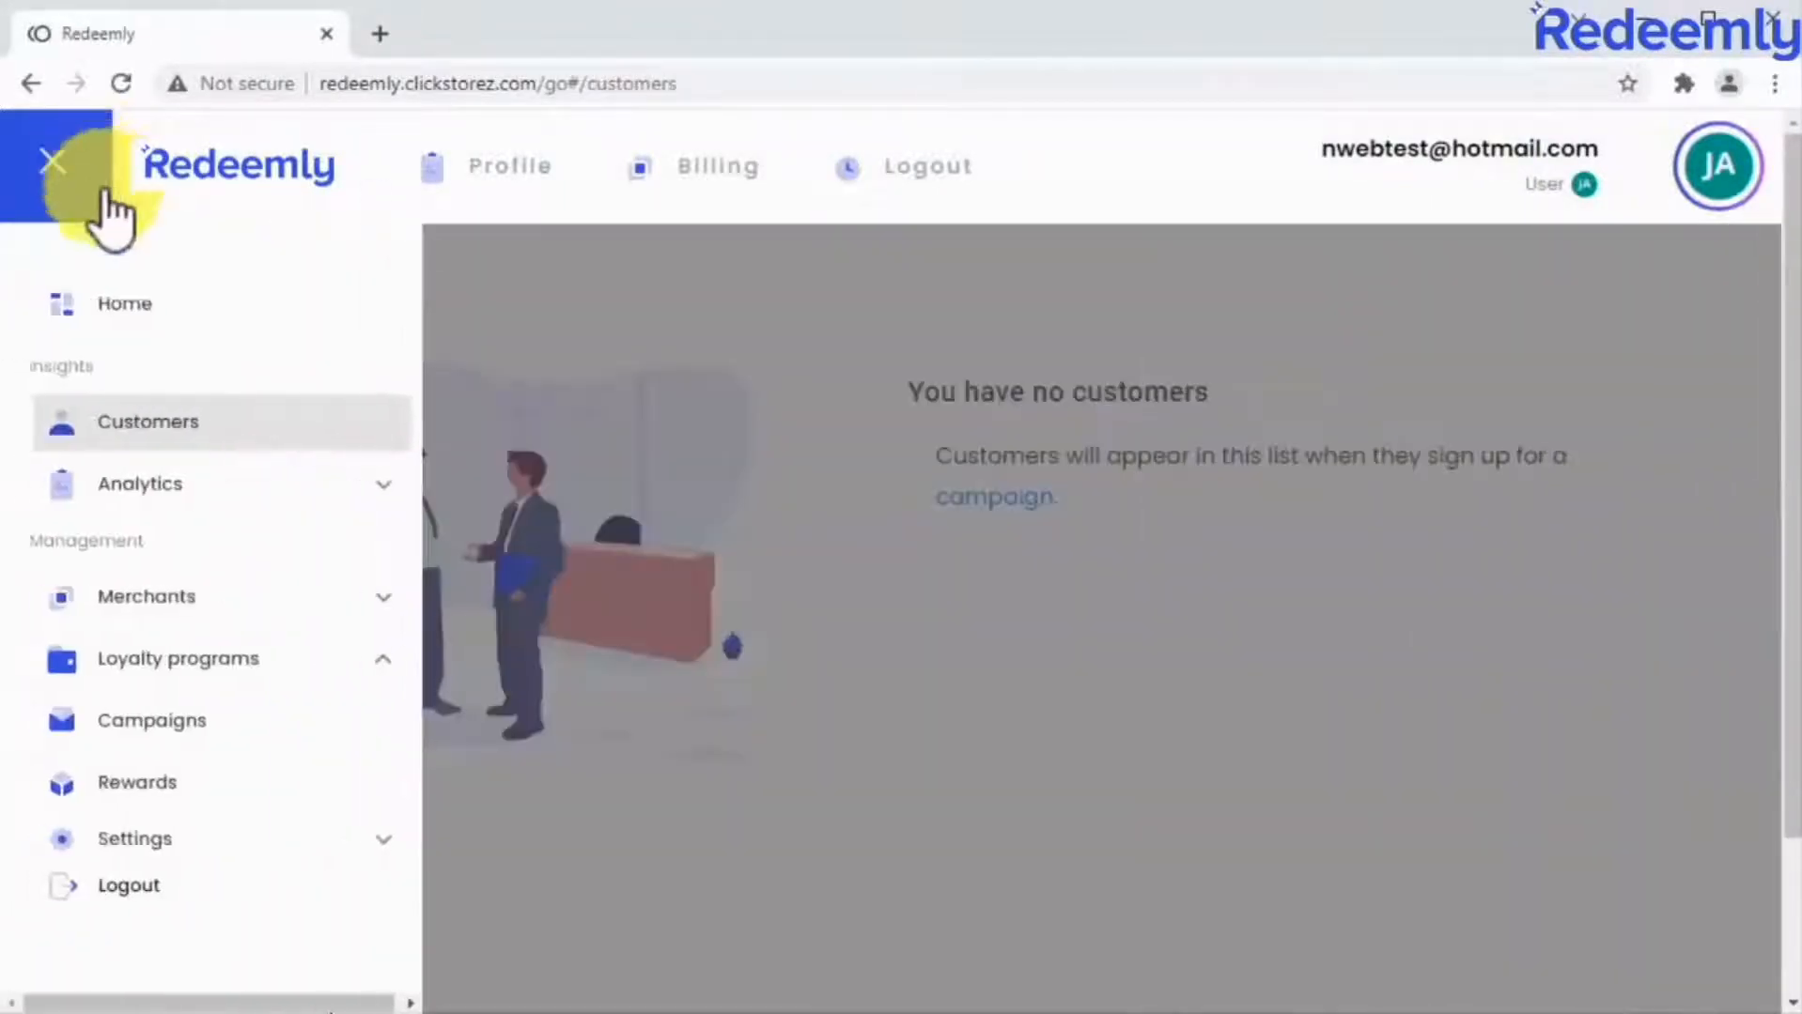
click(344, 488)
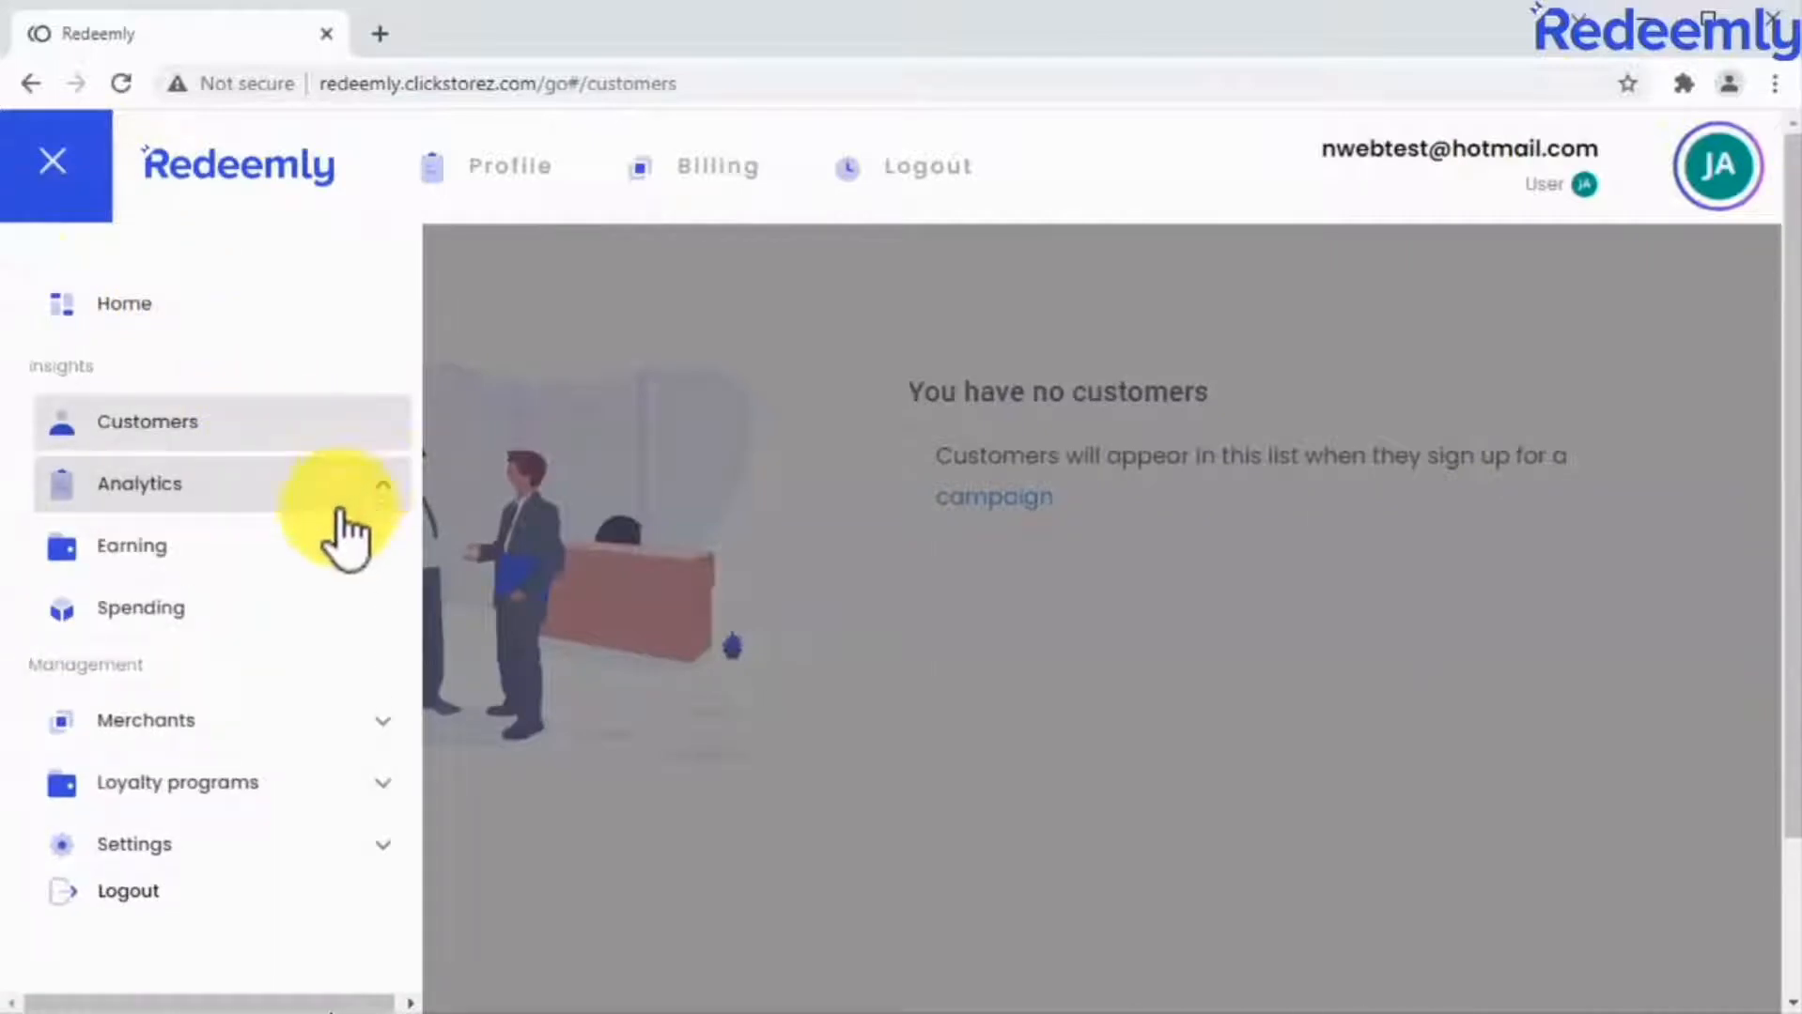
click(302, 543)
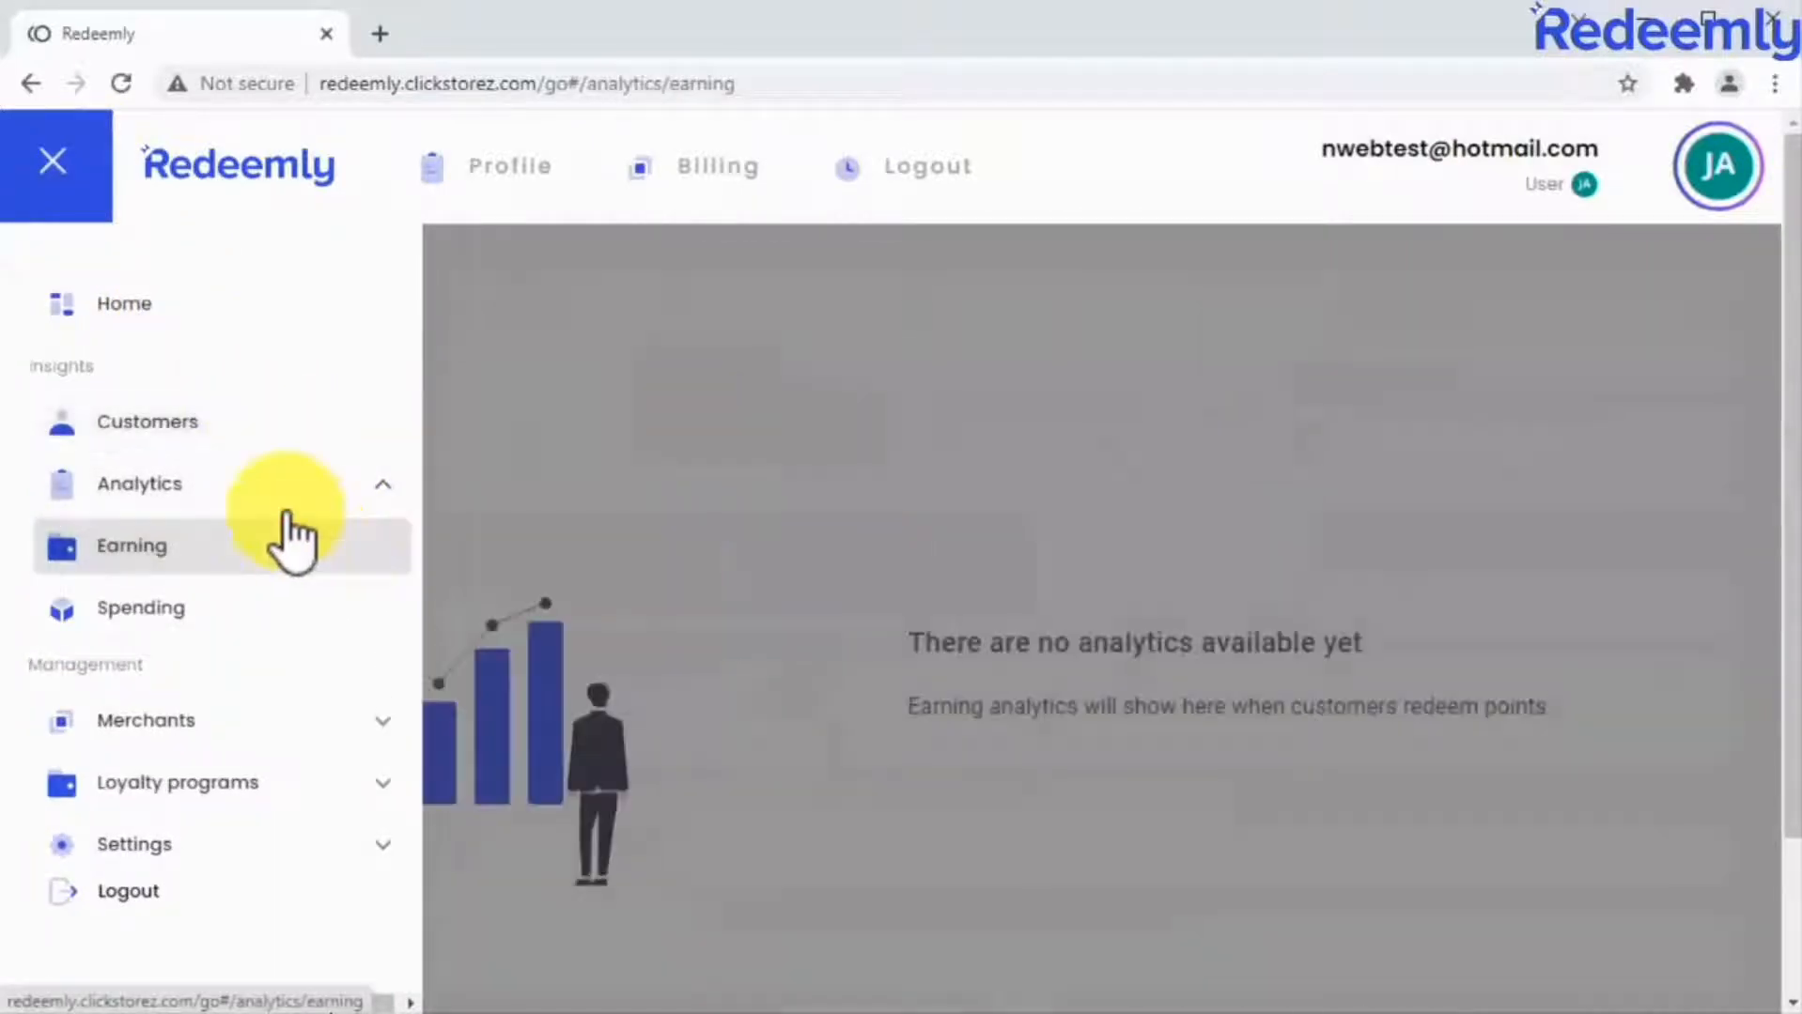
click(78, 178)
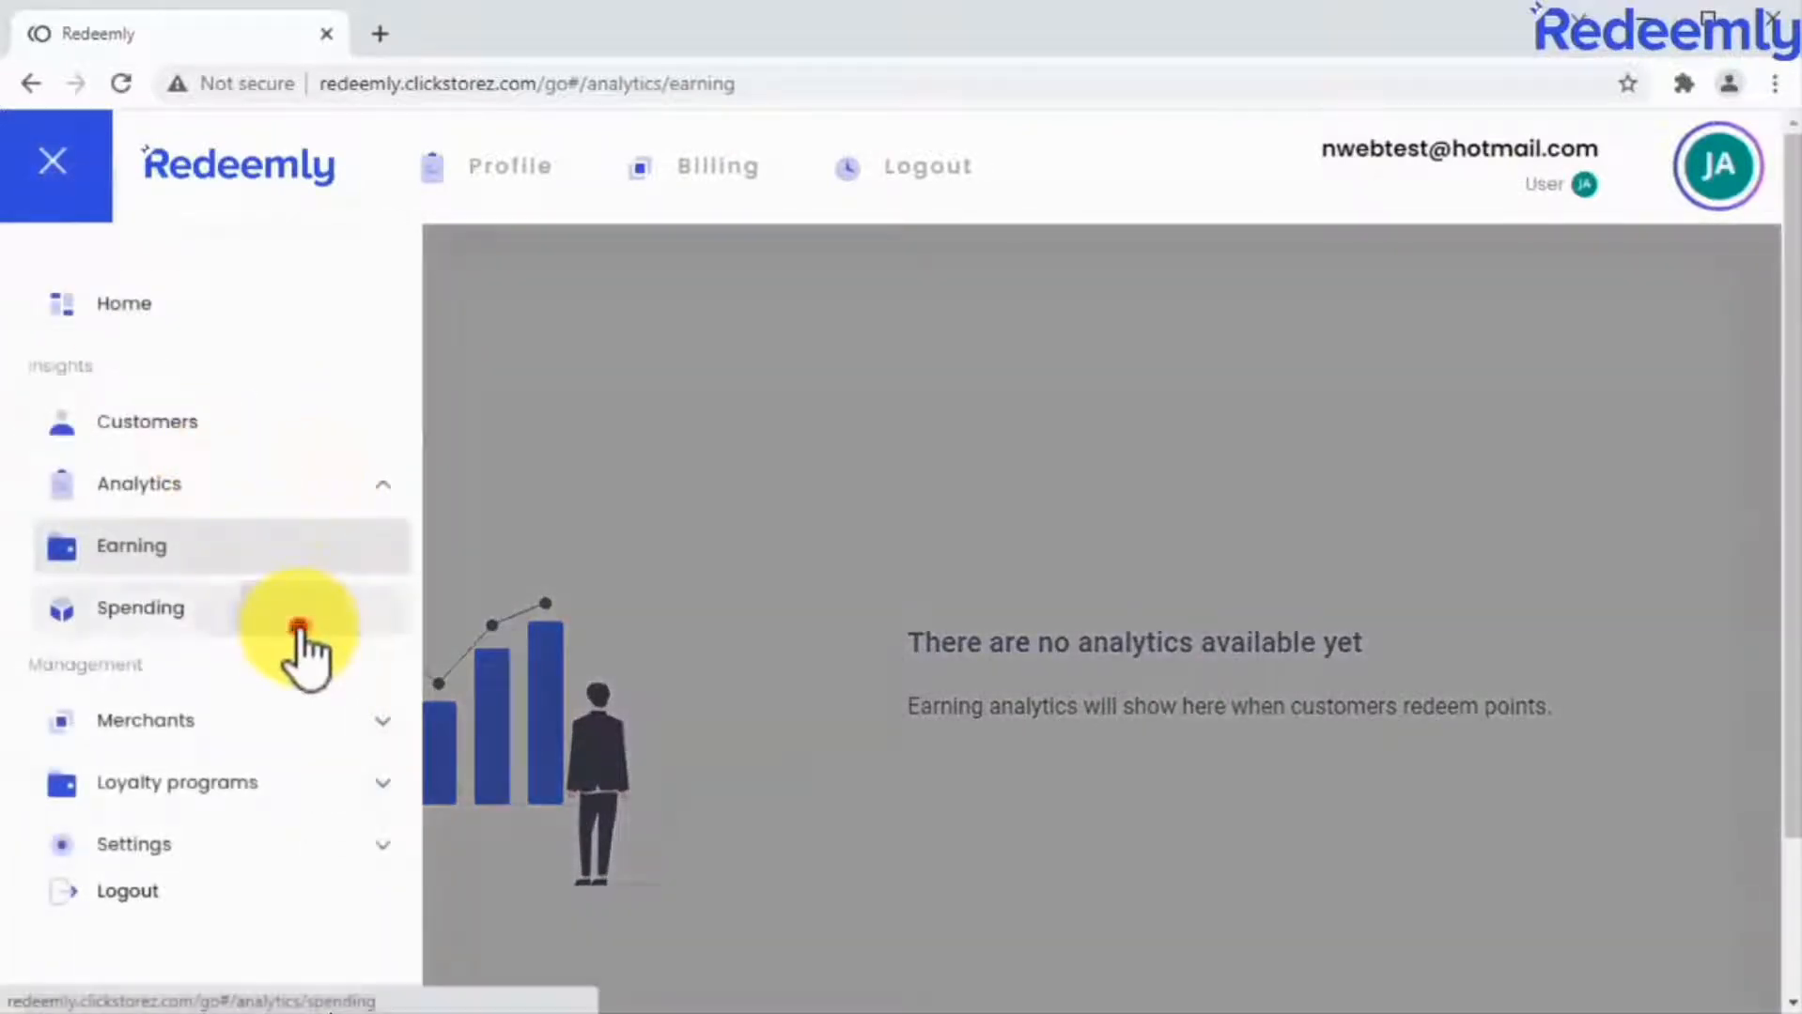
click(289, 620)
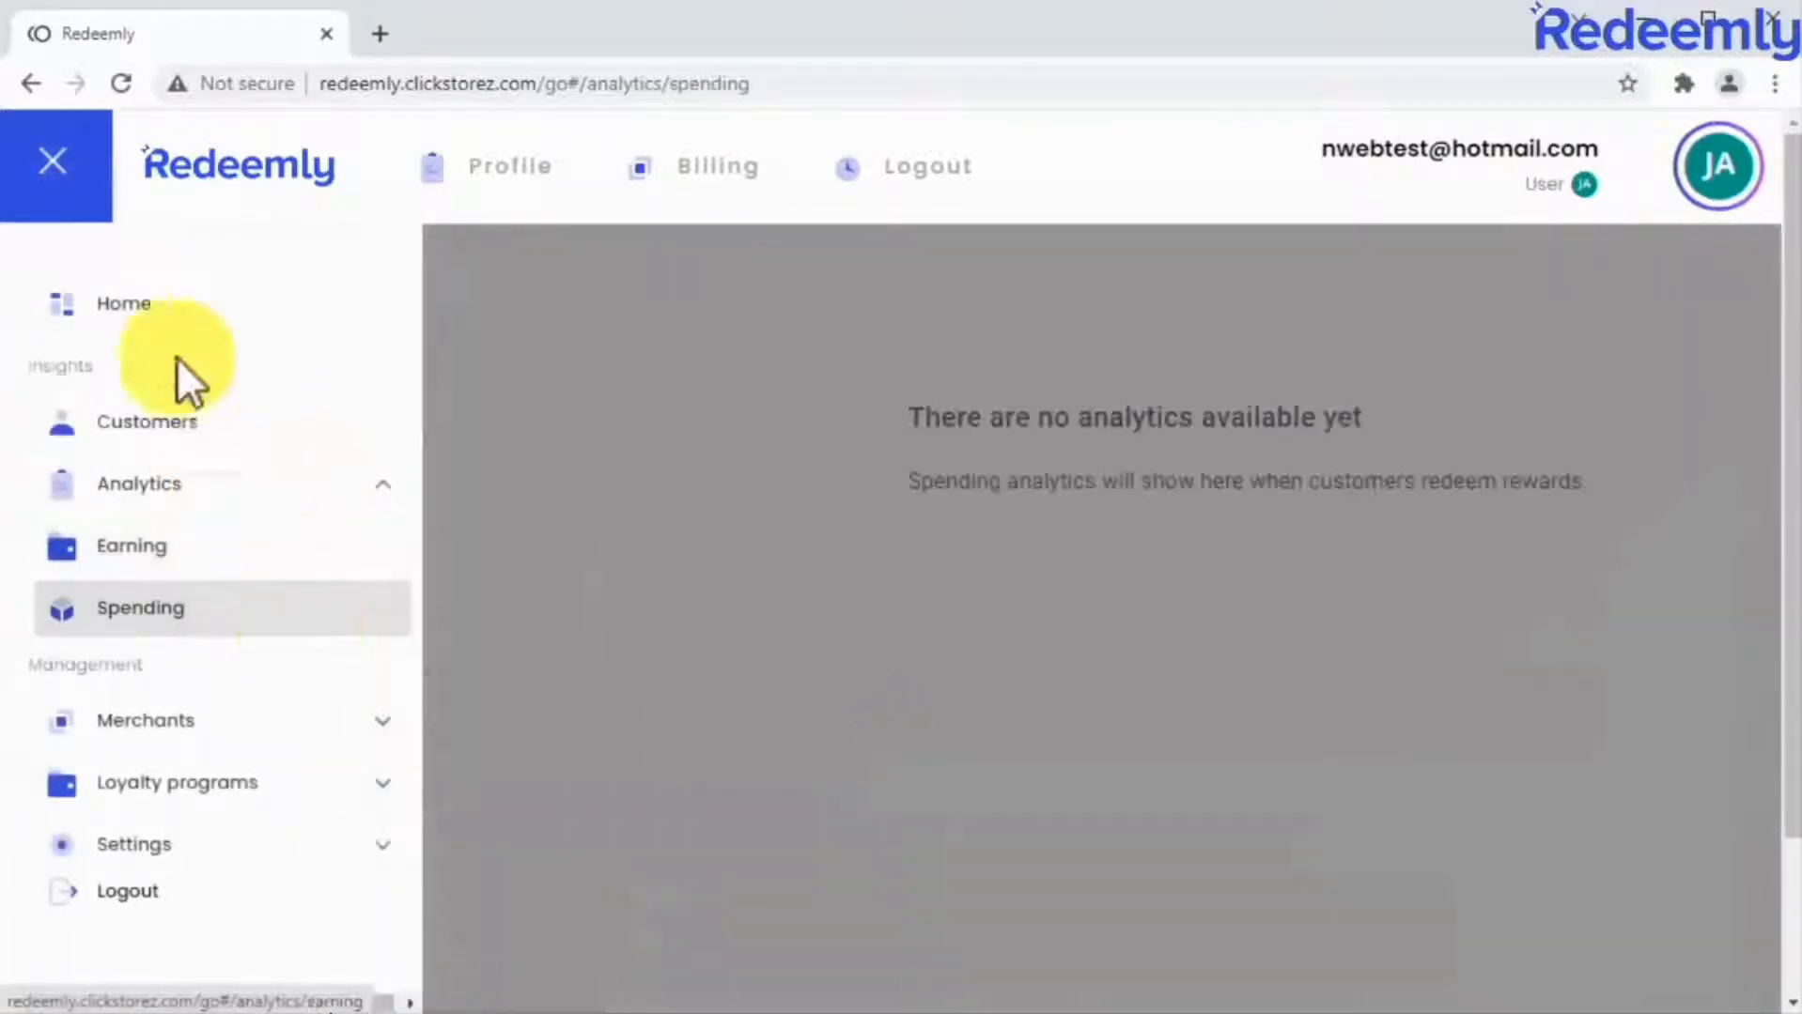
click(75, 192)
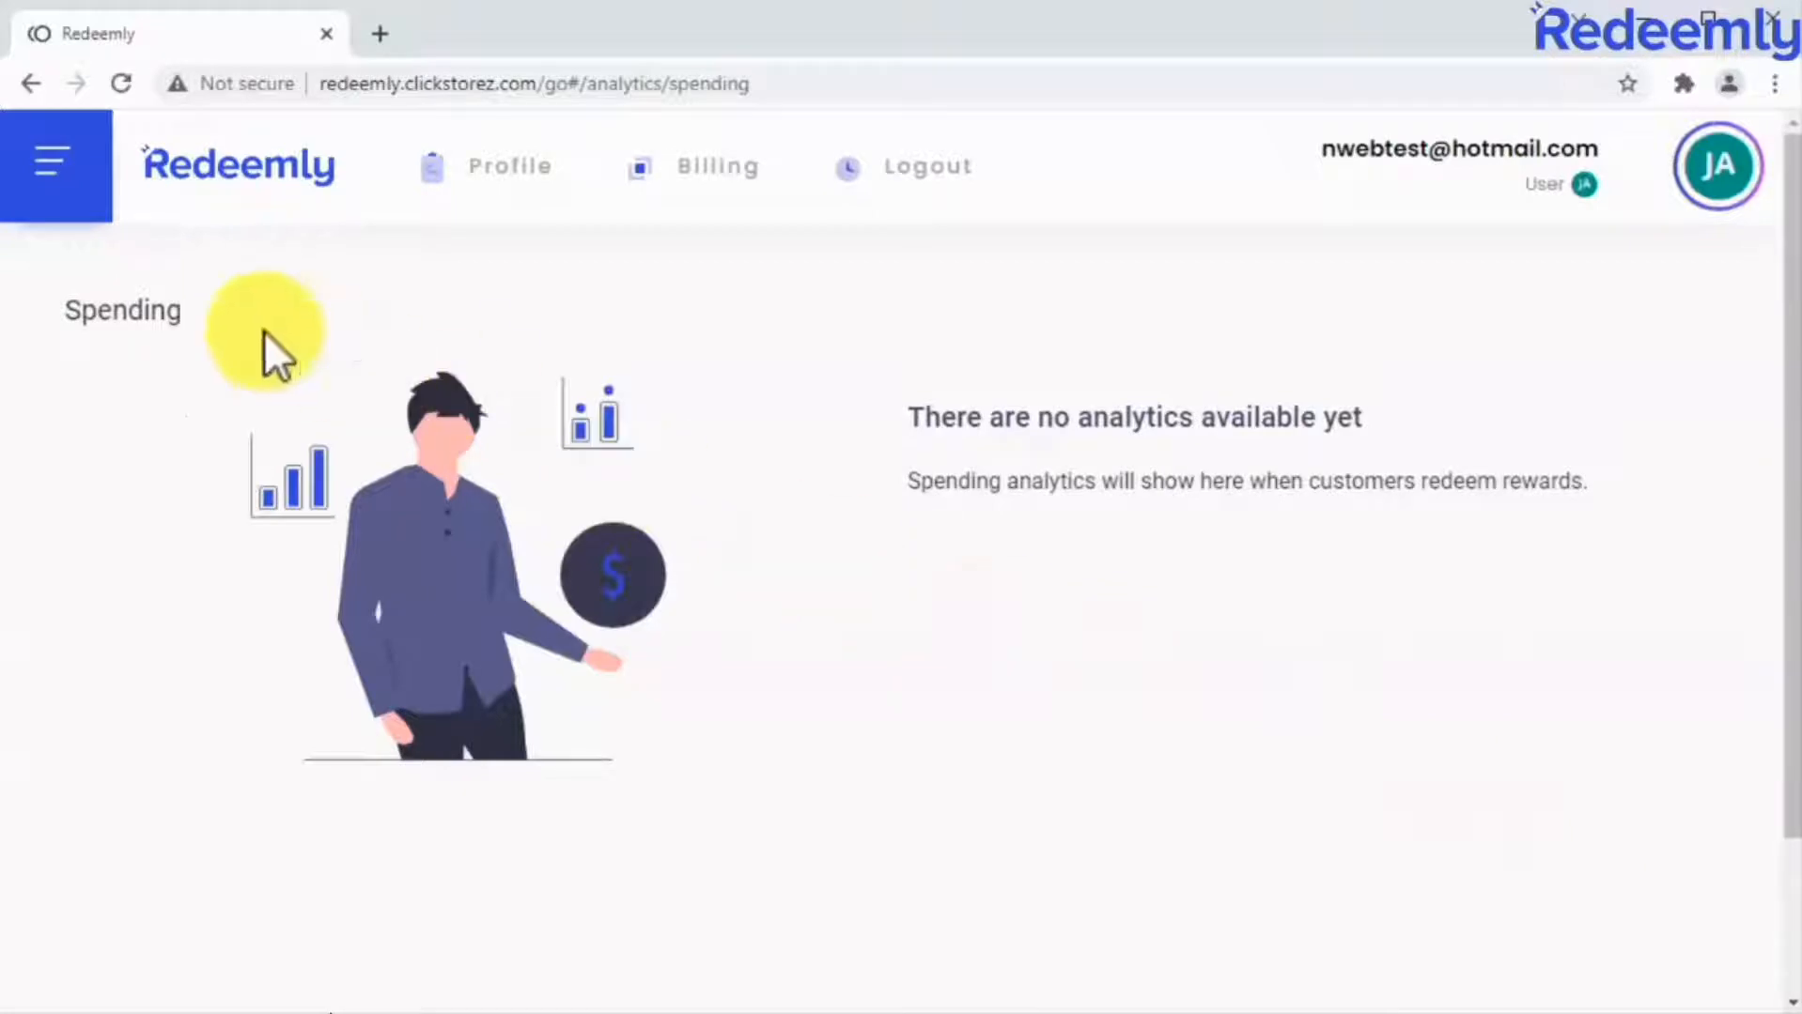
Return to the Home dashboard to view the onboarding steps.
click(83, 199)
click(122, 312)
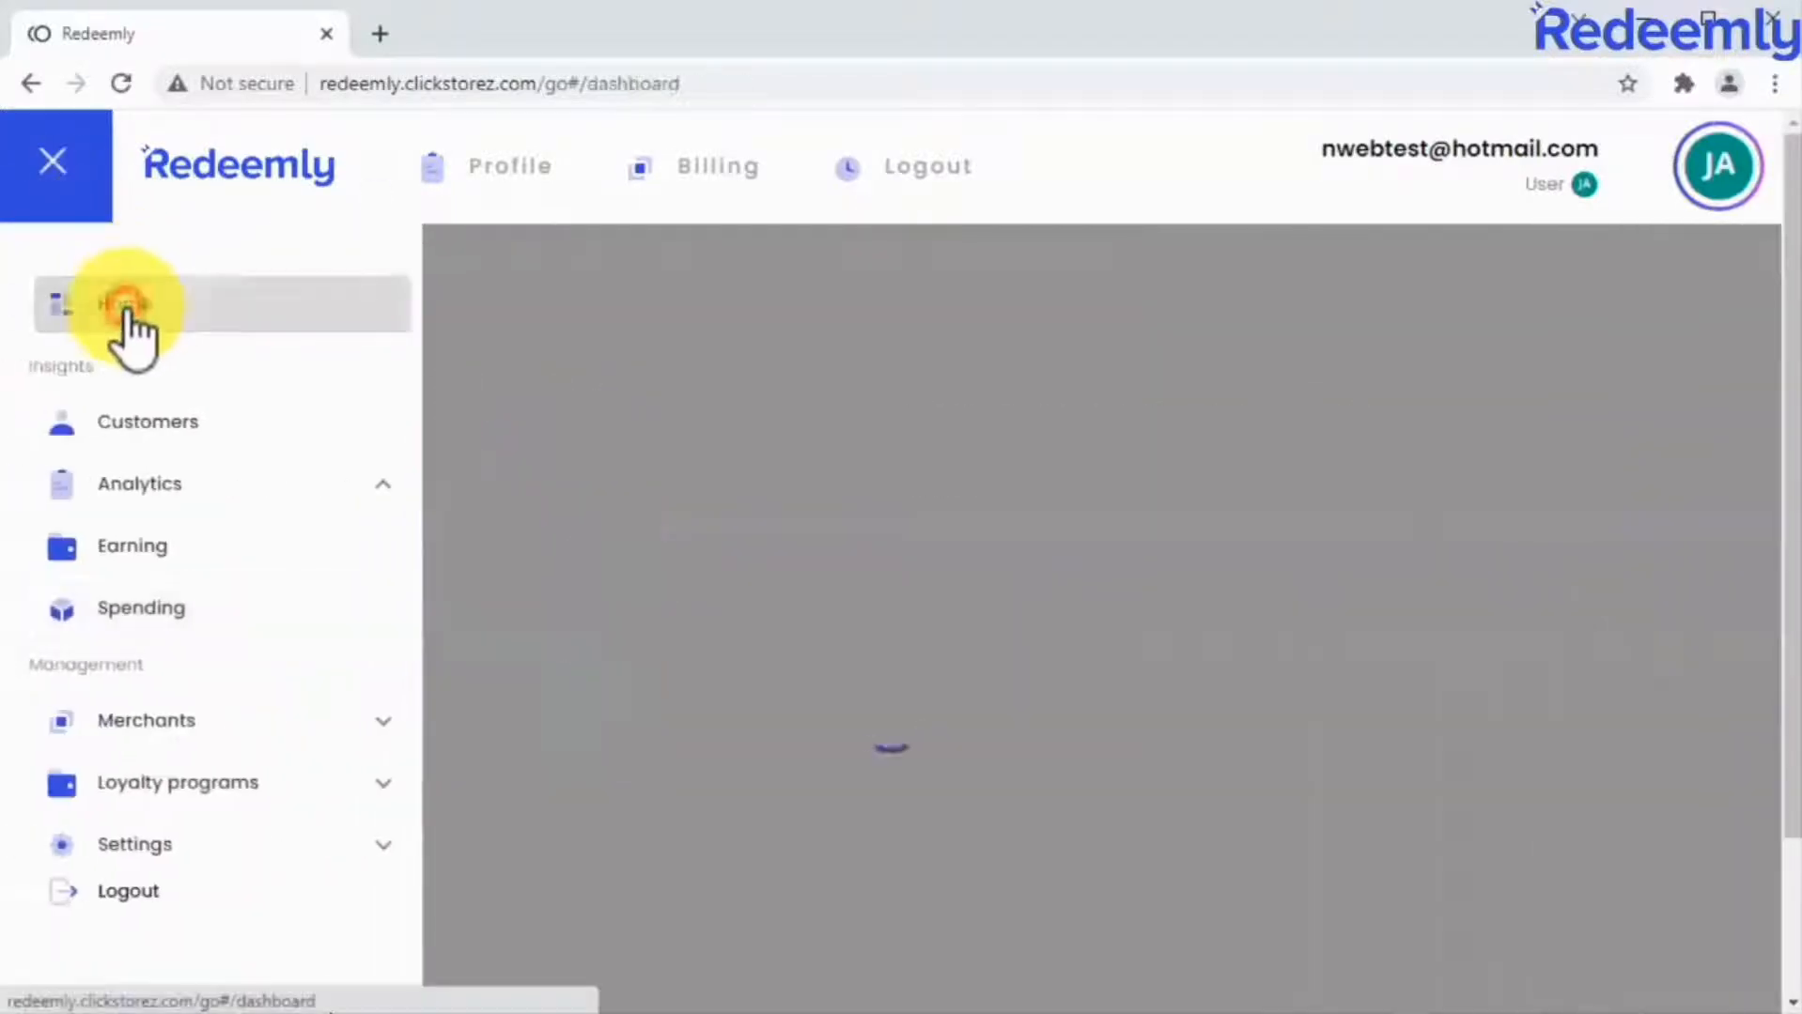
click(76, 193)
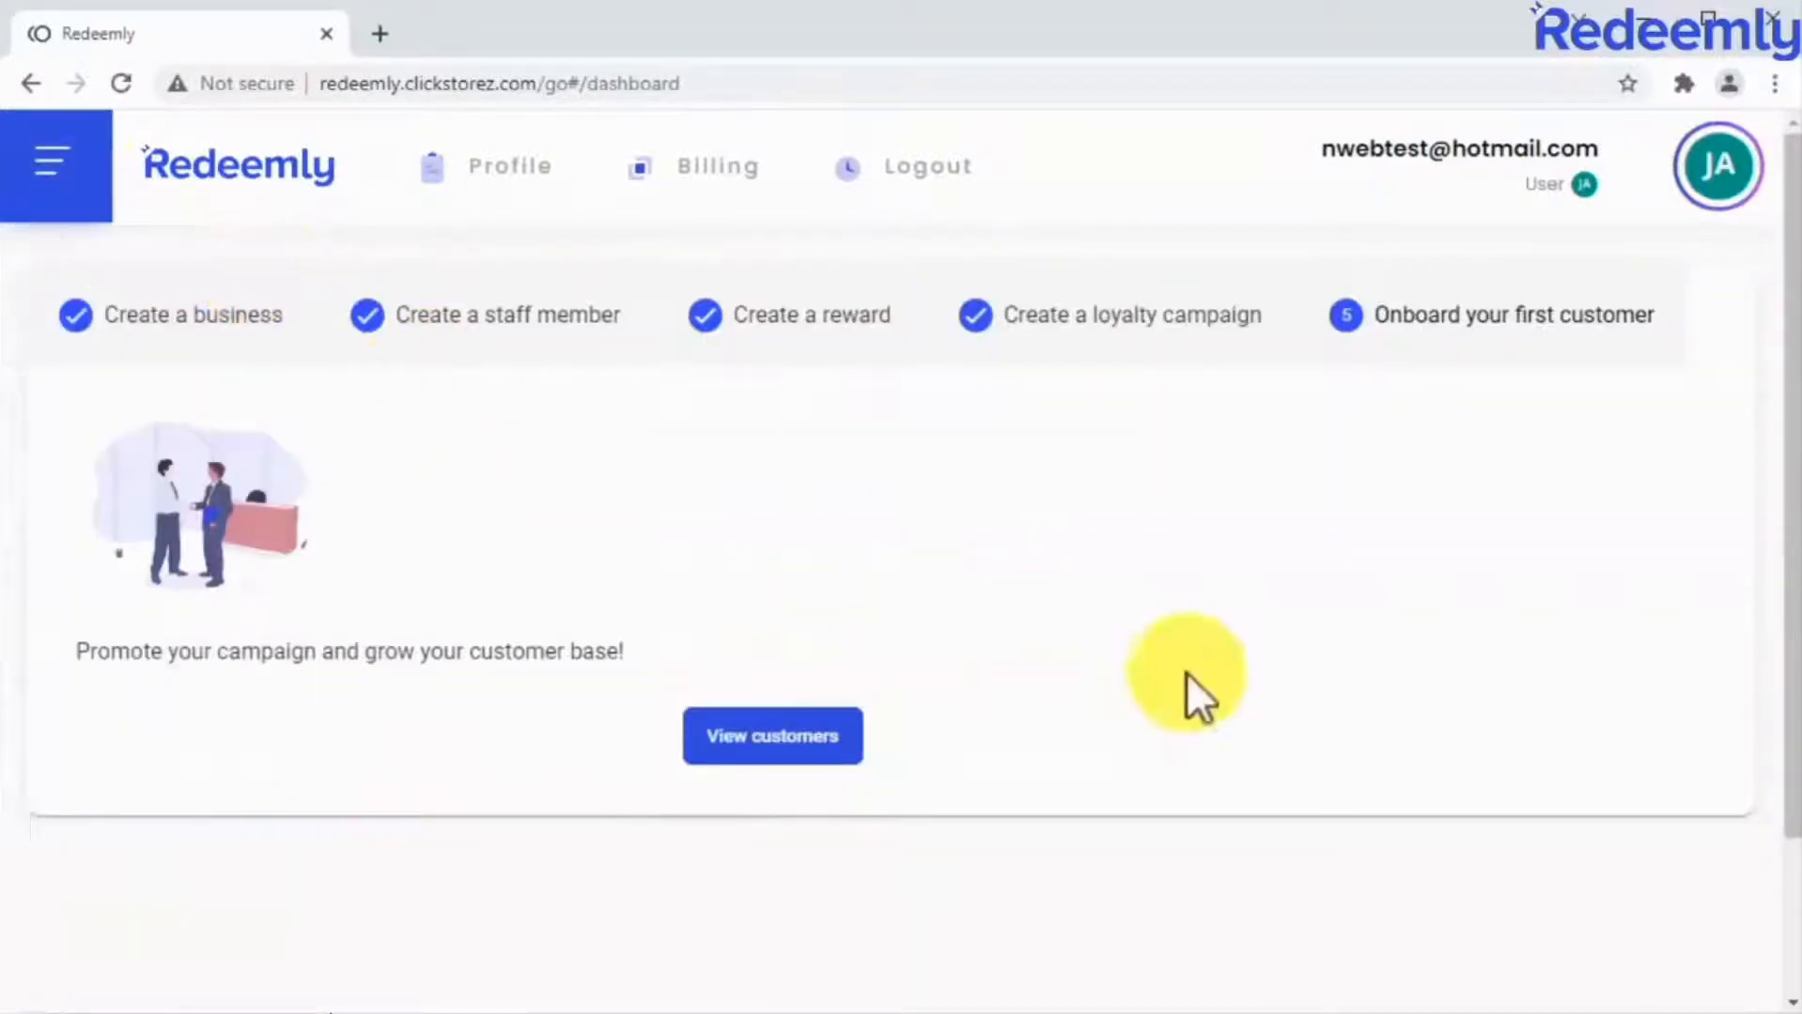